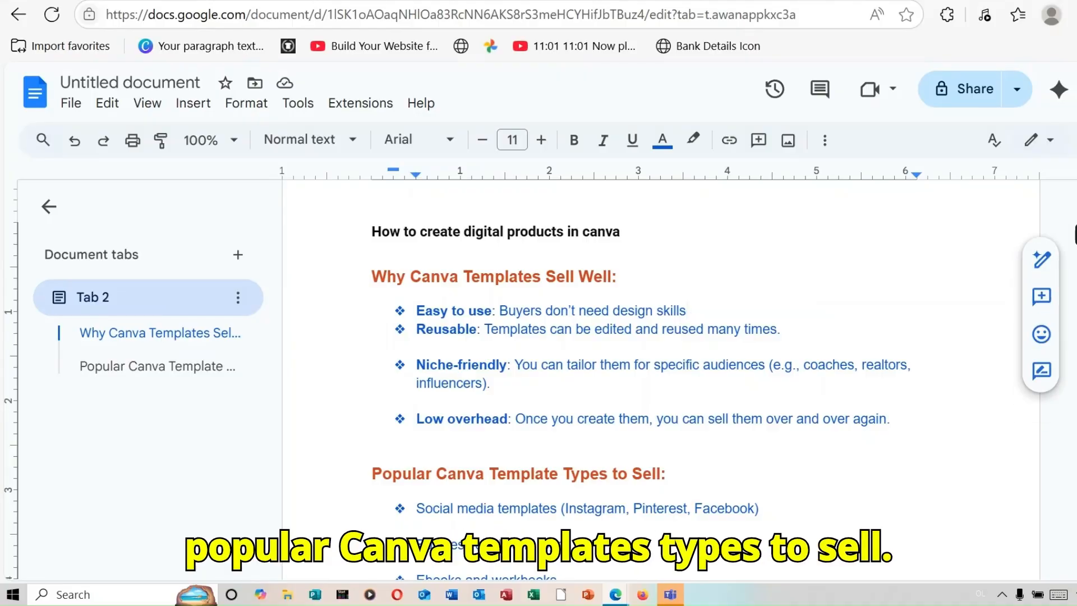
scroll(654, 357, "down", 5)
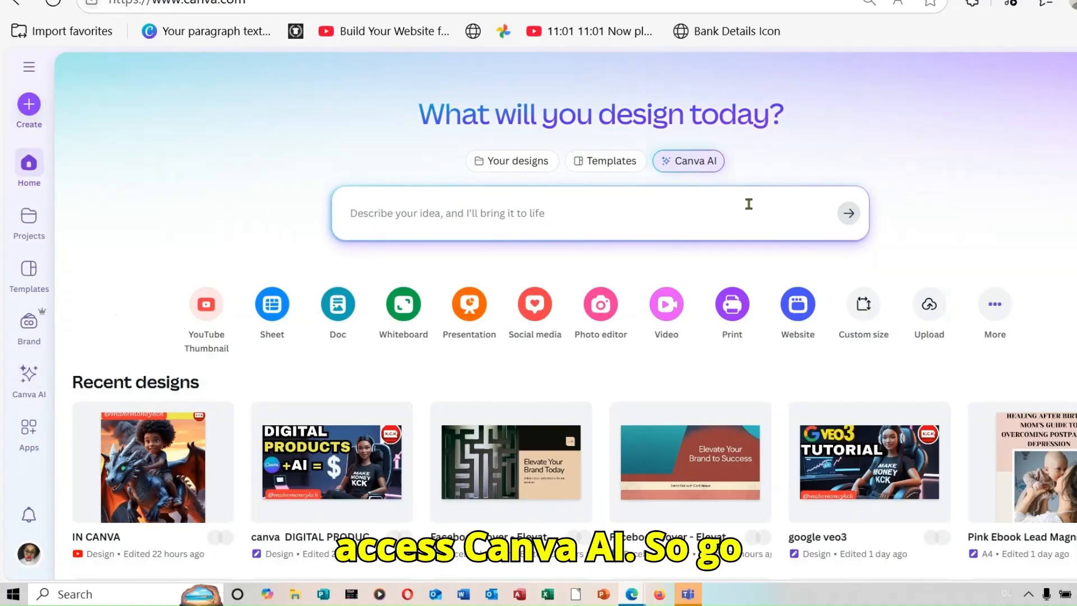
In Canva, set up a Canva AI request with Design for me and Social media, and show the available formats.
left_click(705, 162)
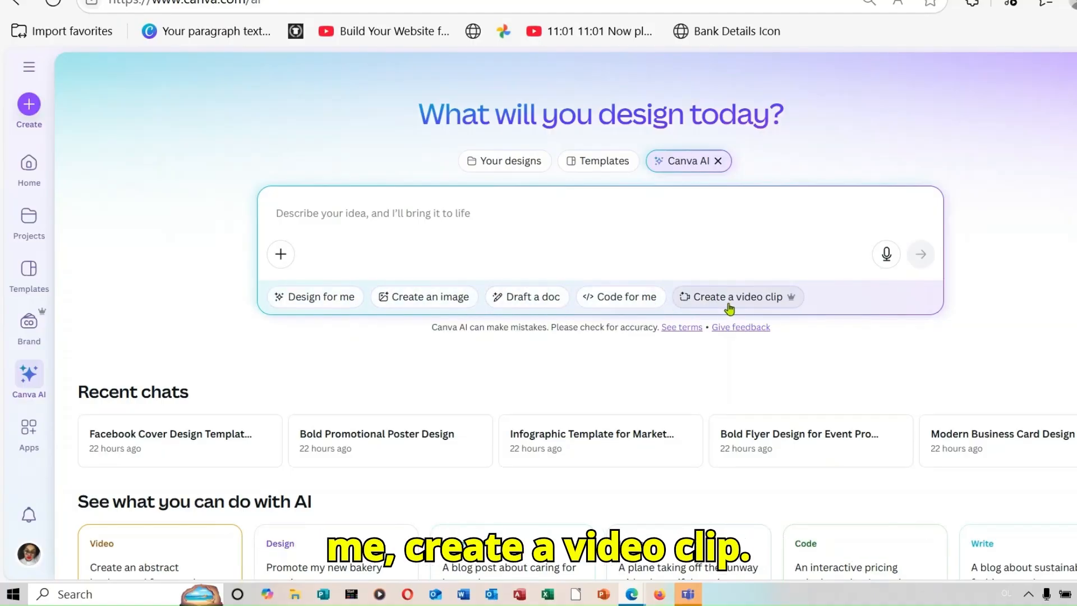
left_click(320, 298)
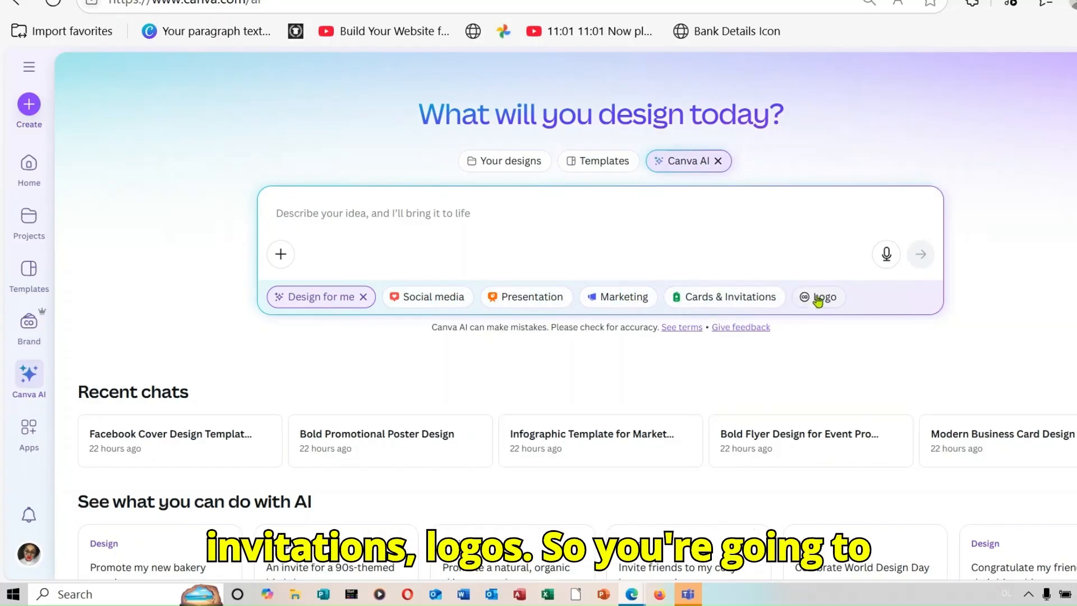
left_click(452, 309)
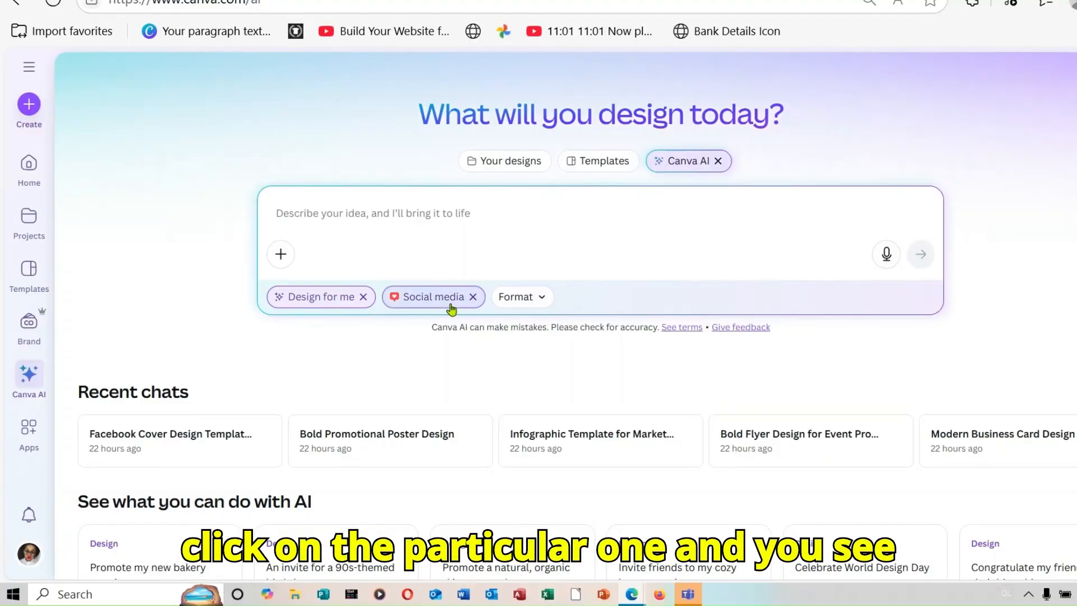
left_click(542, 300)
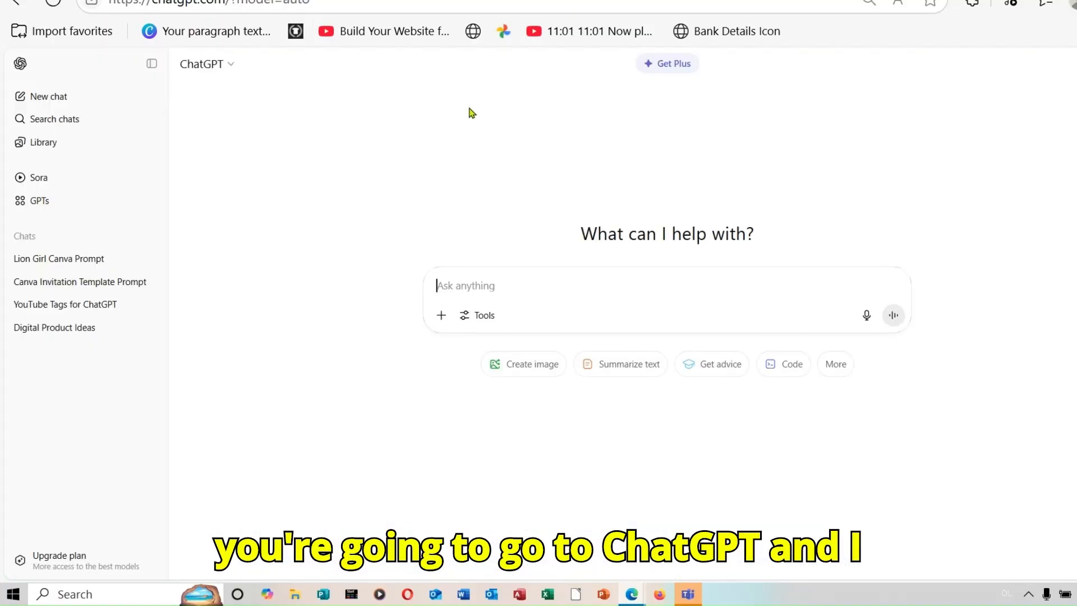
In ChatGPT, paste the request for a single-line Canva AI template prompt and replace "invitation card" with "facebook".
right_click(472, 283)
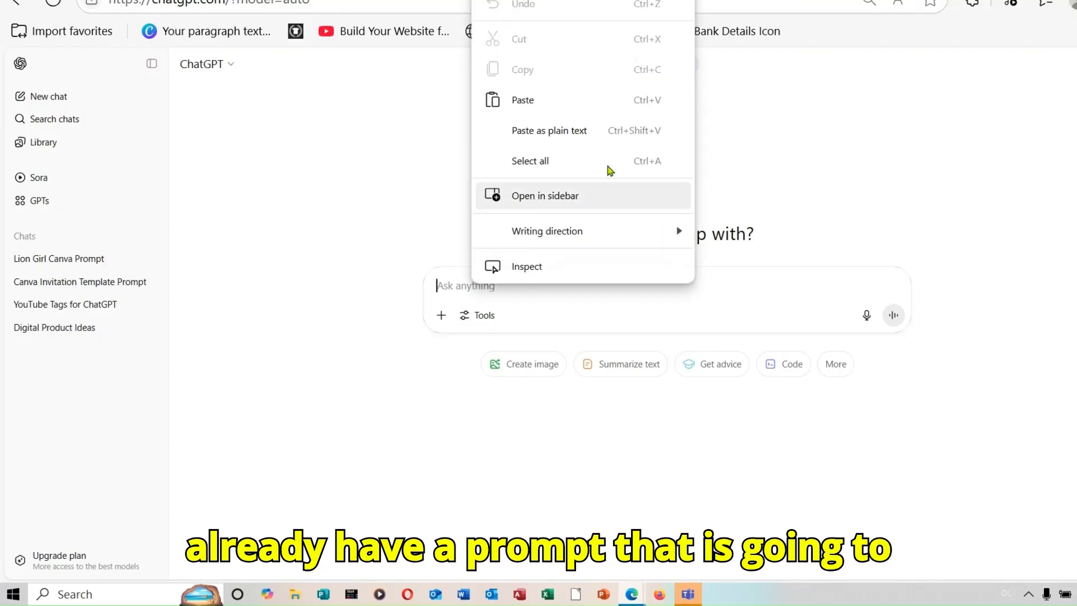
left_click(566, 95)
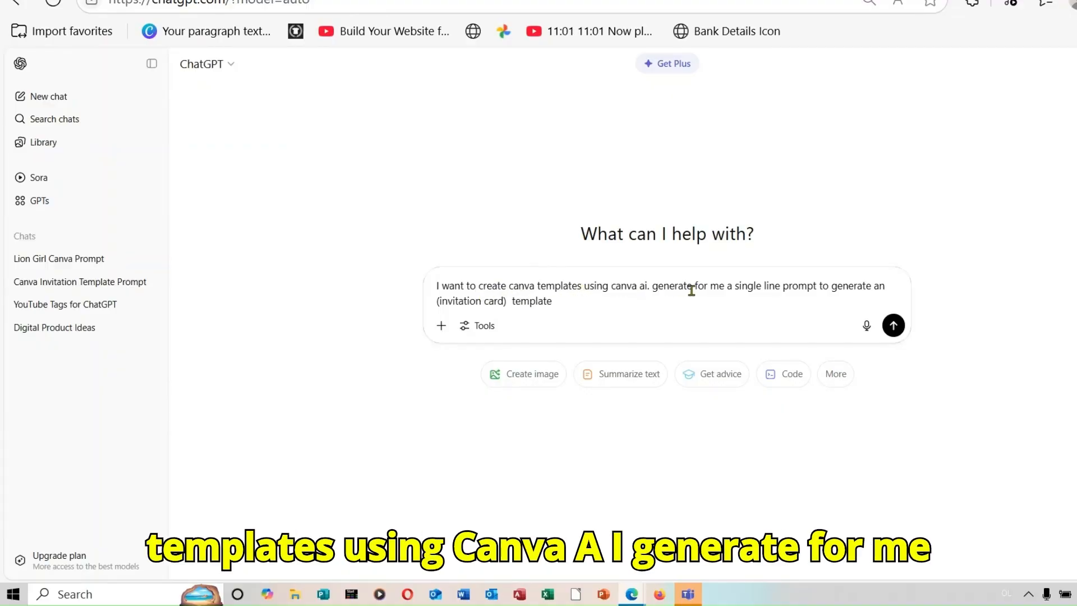
left_click(503, 302)
left_click_drag(504, 301, 441, 302)
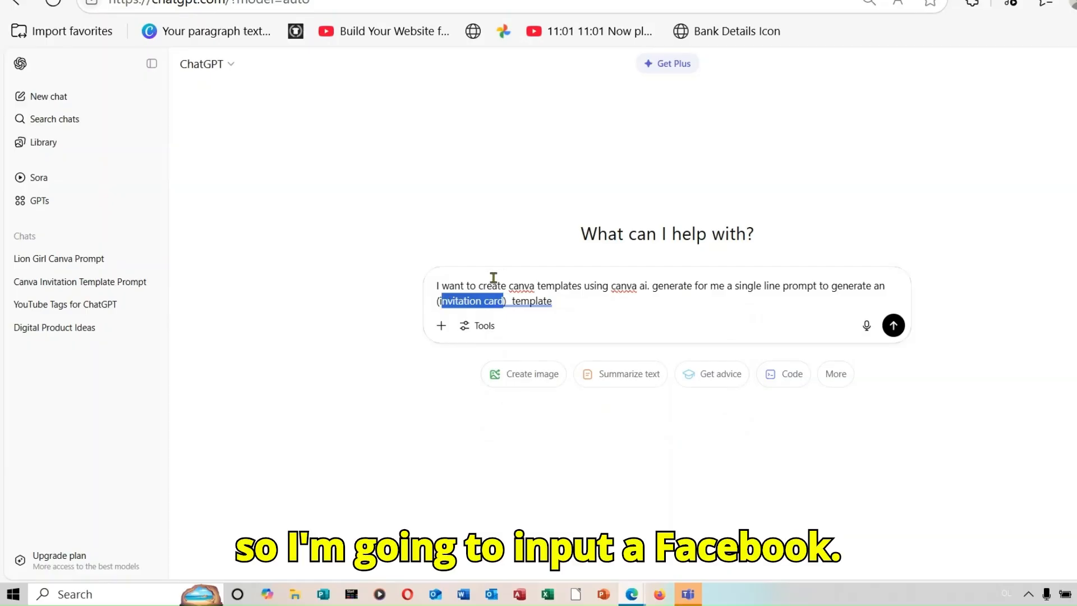
type("face")
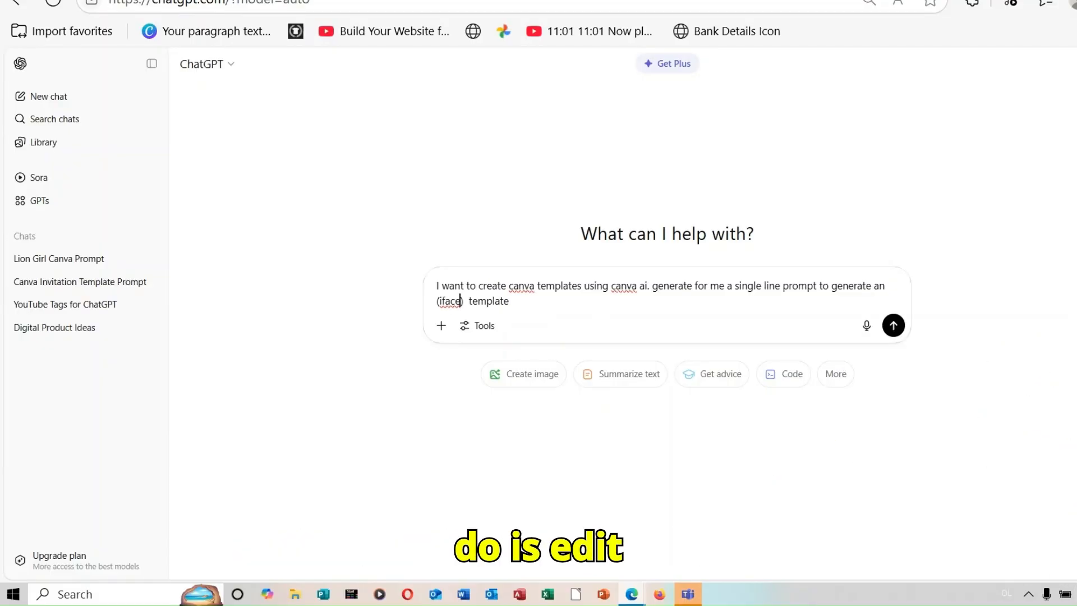
left_click(1075, 594)
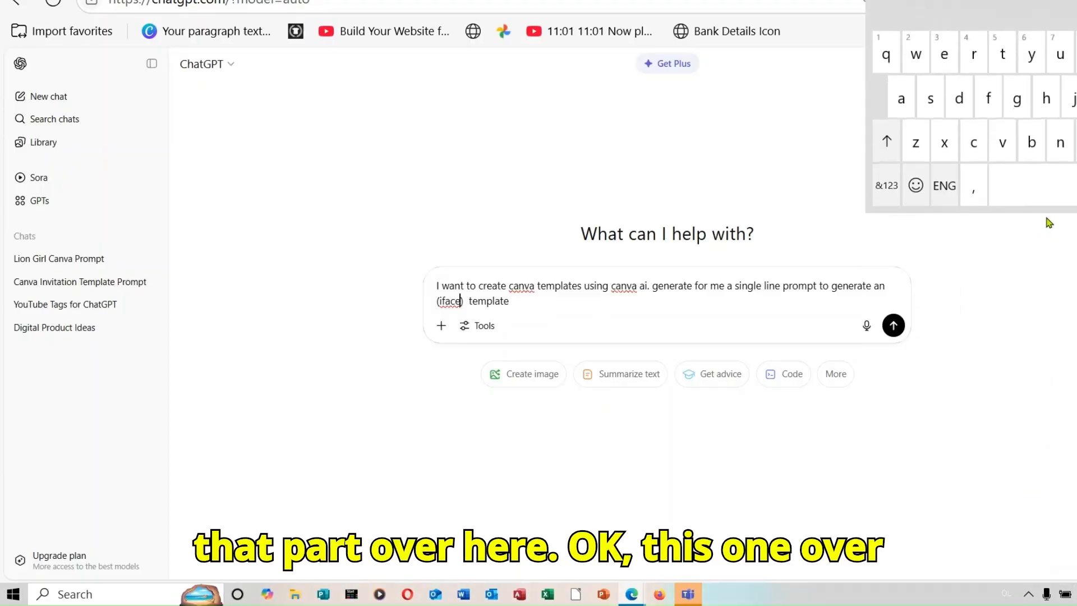
left_click(1034, 146)
type("ook")
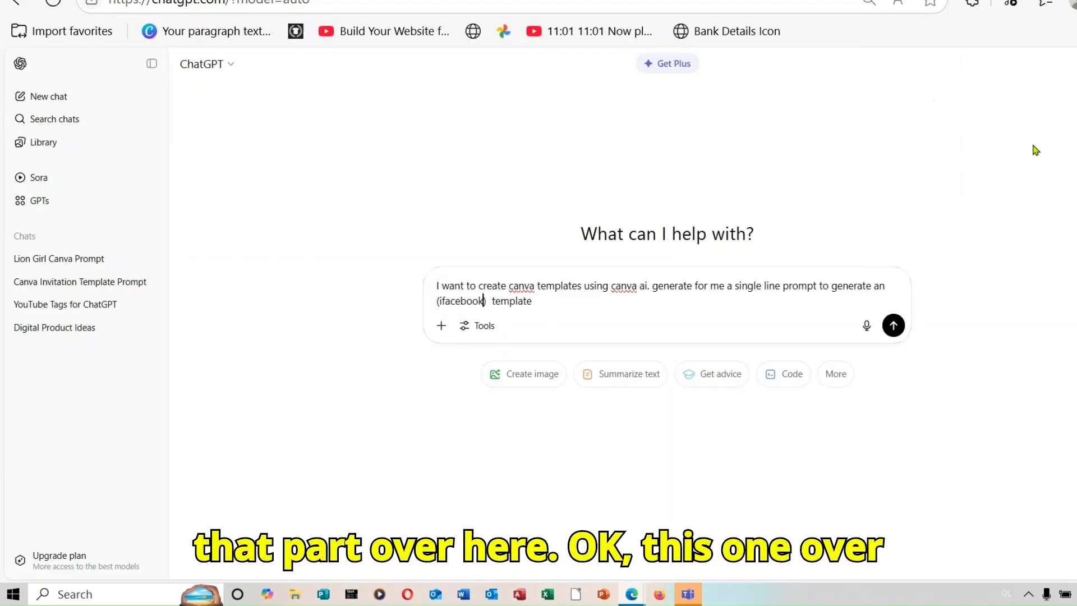
left_click(442, 305)
key("BackSpace")
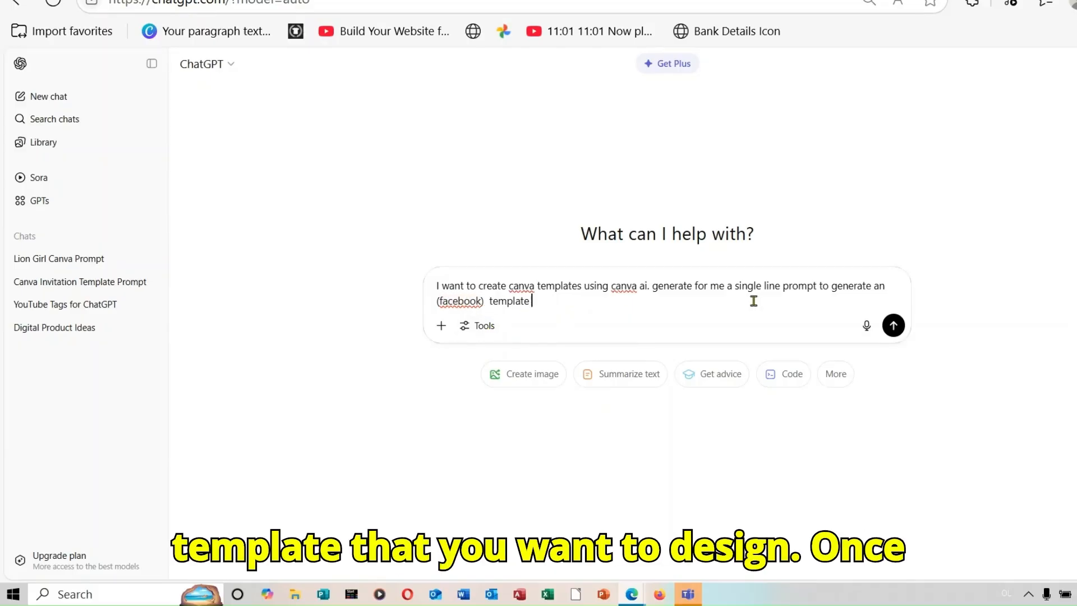
Extend the template type in the parentheses to "facebook cover" and submit the request.
left_click(481, 301)
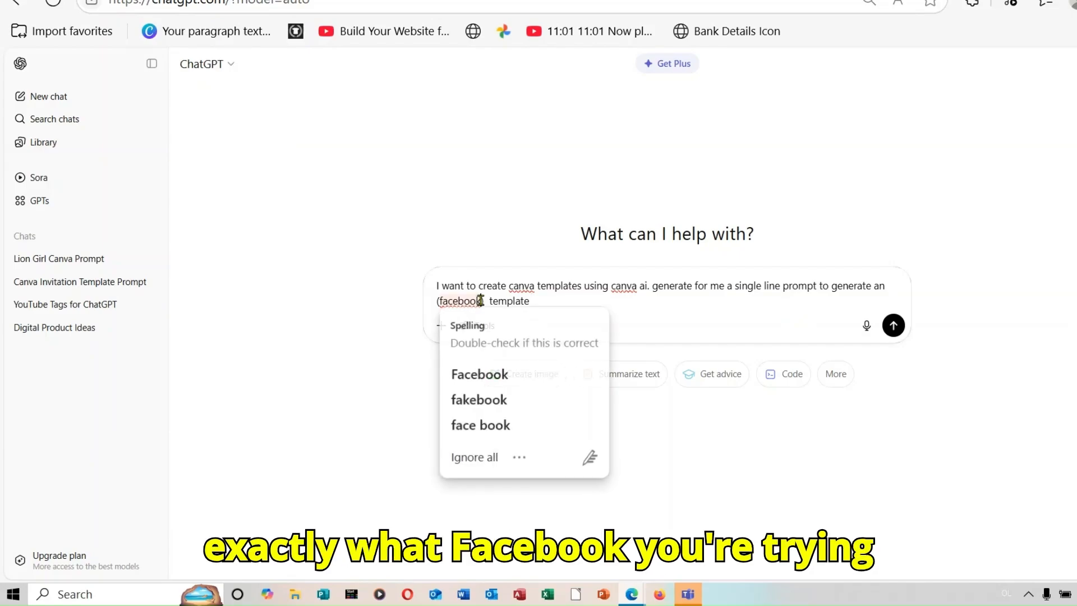
type(")")
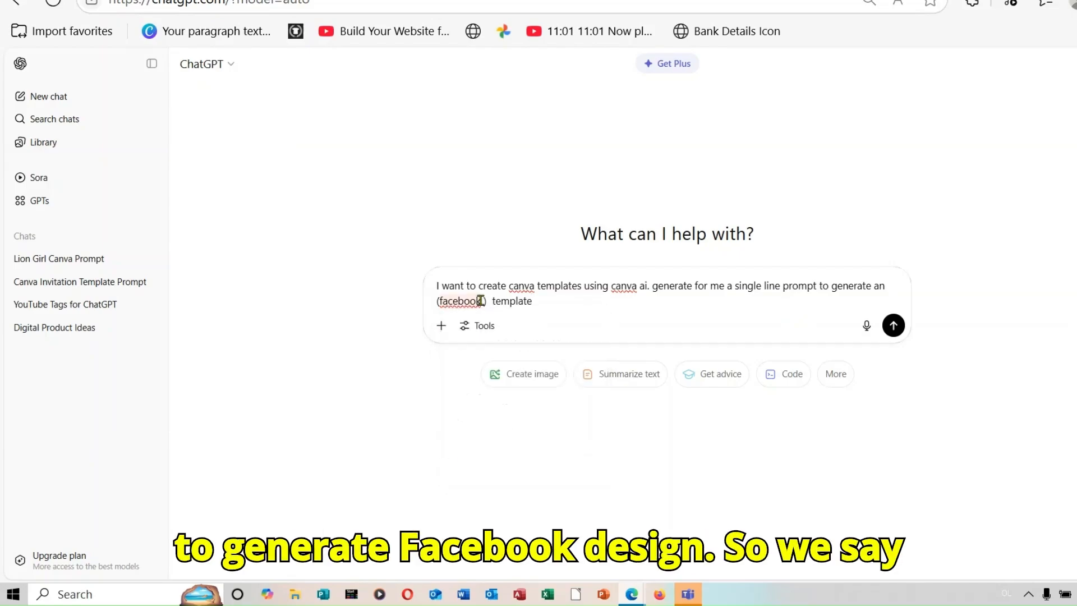
type(" cover")
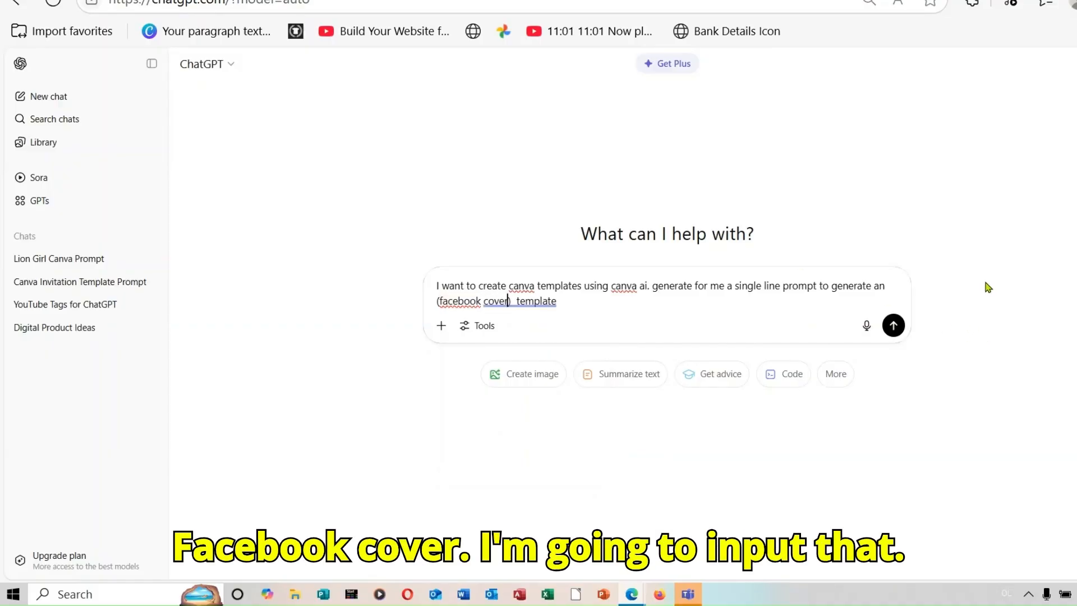
left_click(893, 329)
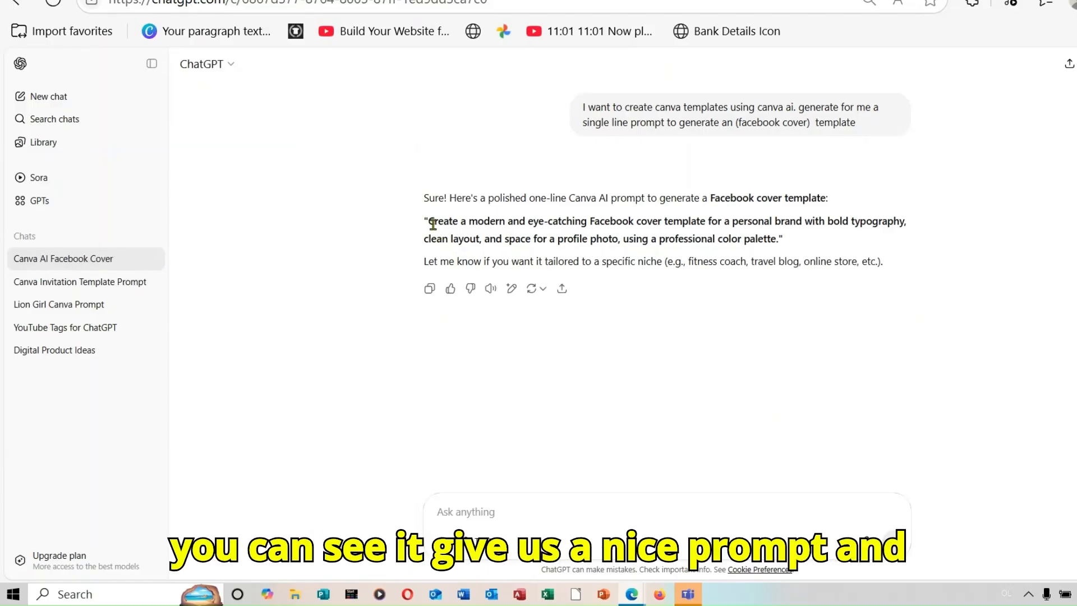
Copy the text of the generated Facebook cover prompt without its quotation marks.
left_click_drag(430, 222, 778, 237)
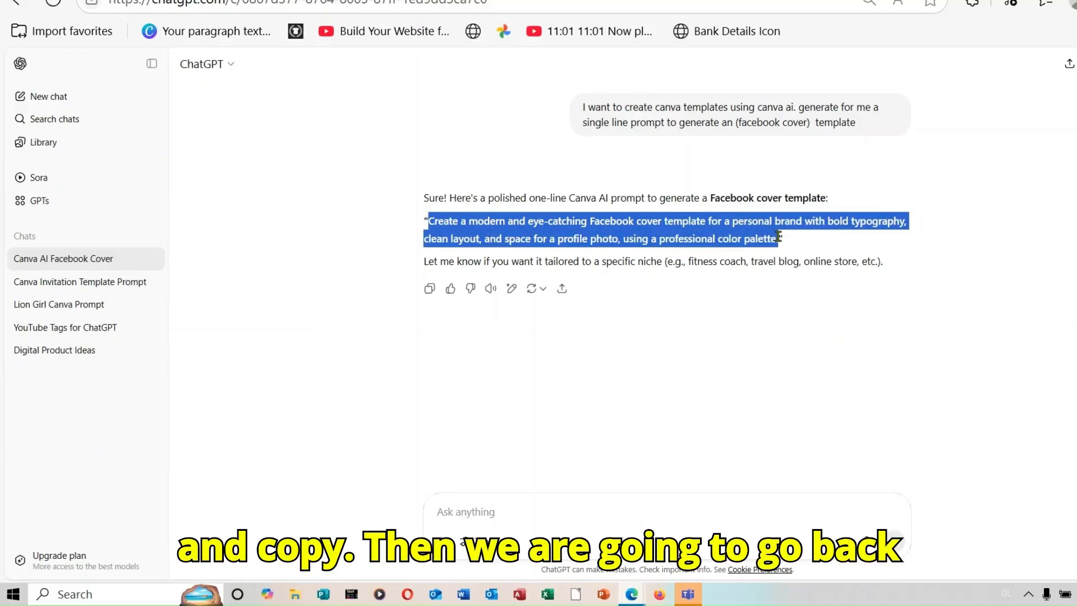
right_click(750, 233)
left_click(834, 249)
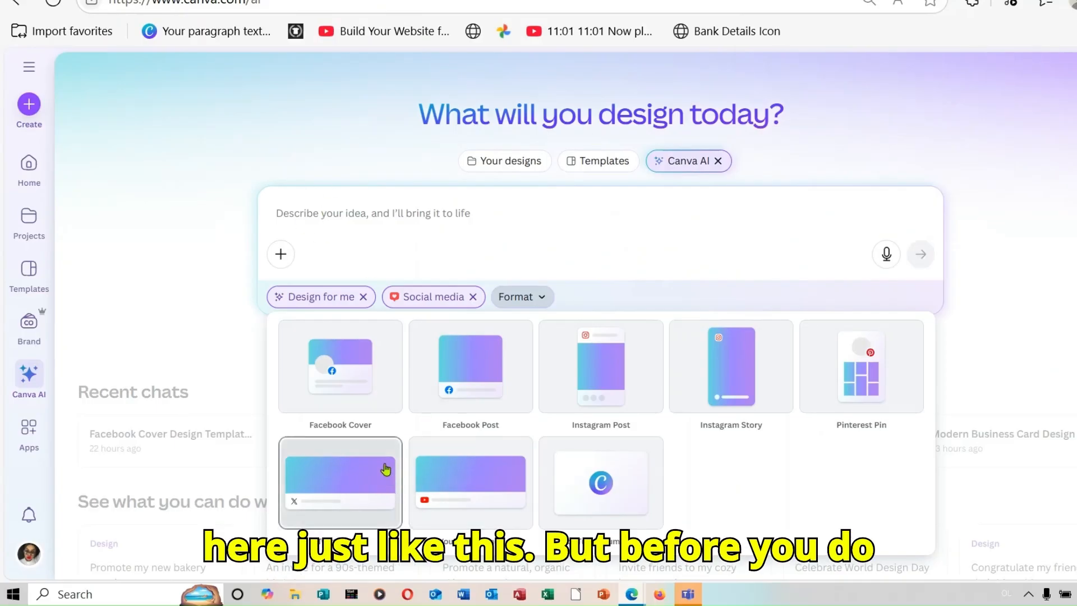
Back in Canva AI, choose the Facebook Cover format, paste the copied prompt and generate the designs.
left_click(346, 378)
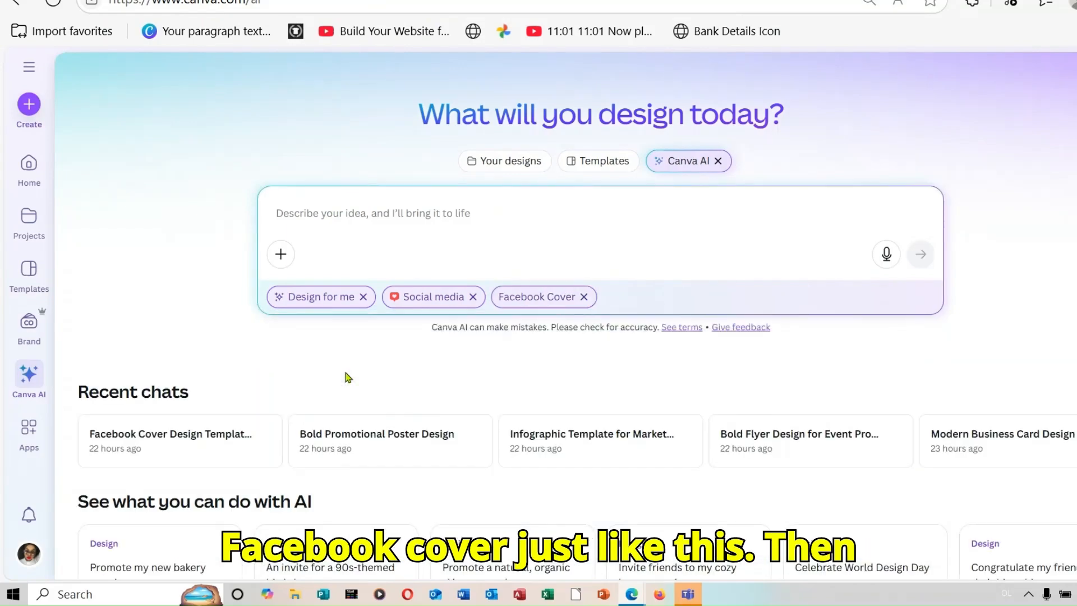
right_click(398, 210)
left_click(470, 359)
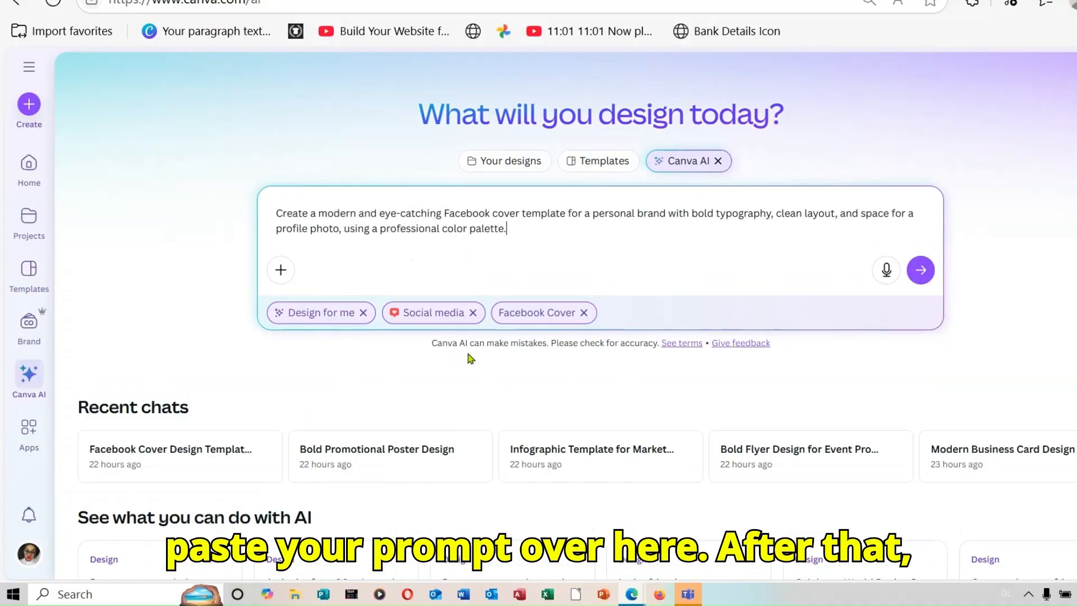
left_click(928, 268)
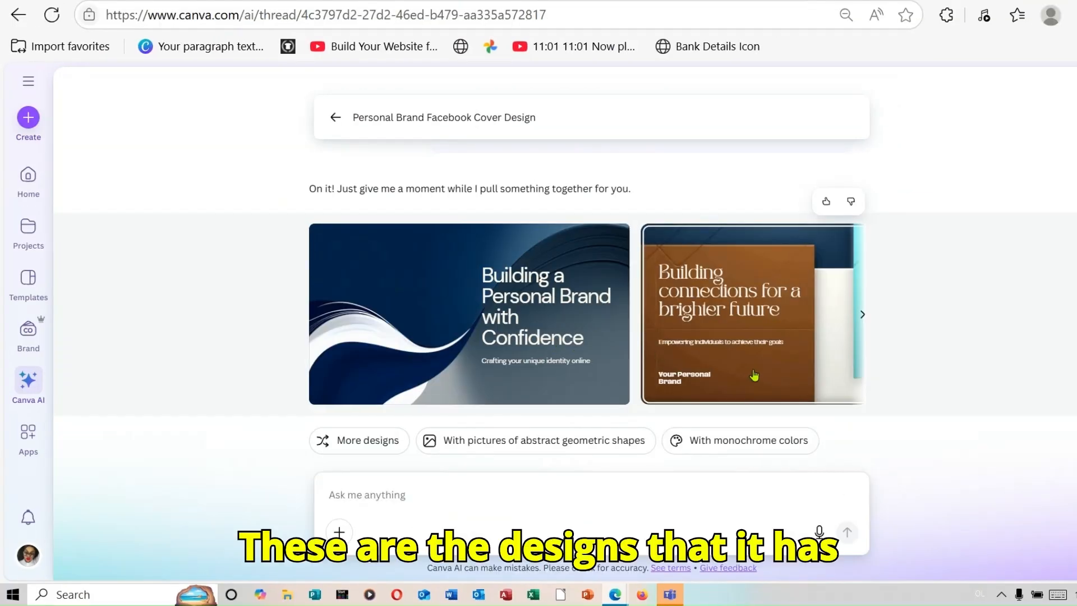
Preview the generated covers, recolor "Building connections for a brighter future" with an ochre, black, grey-teal and cream palette, and close the preview.
left_click(865, 317)
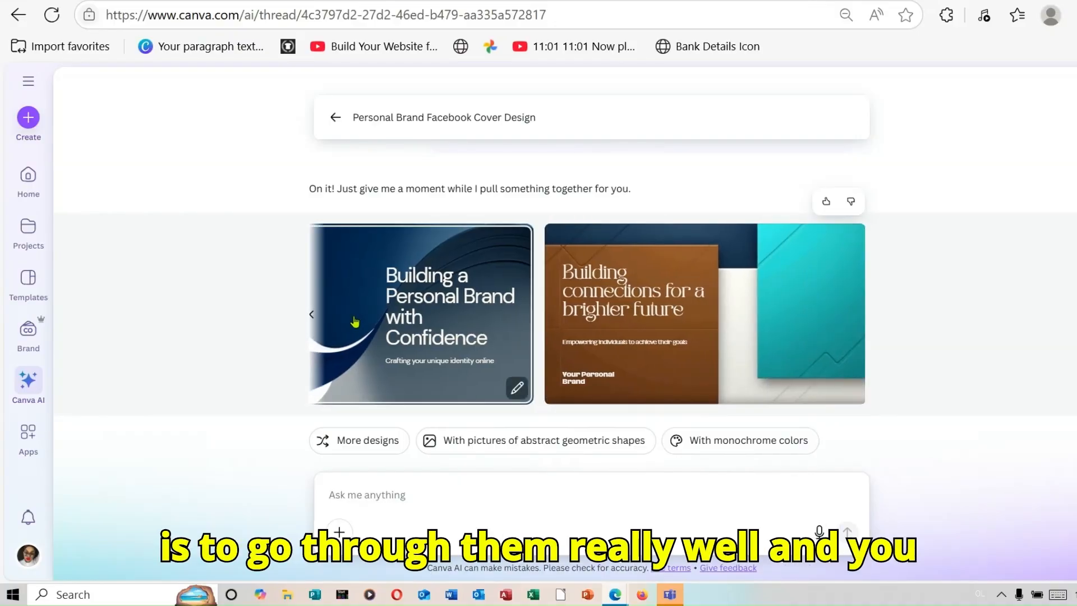
left_click(455, 340)
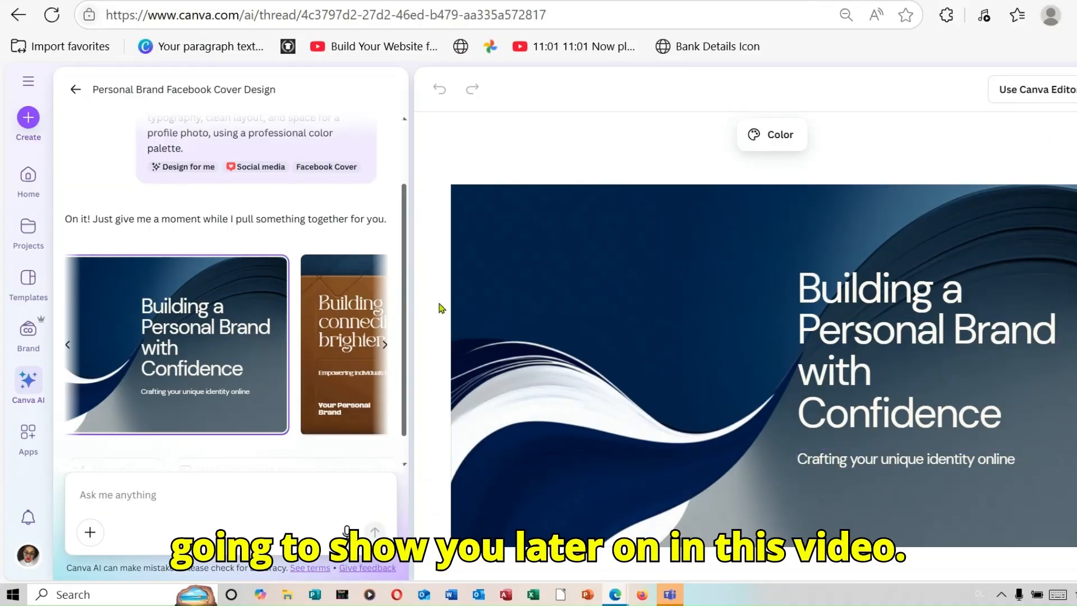
left_click(356, 324)
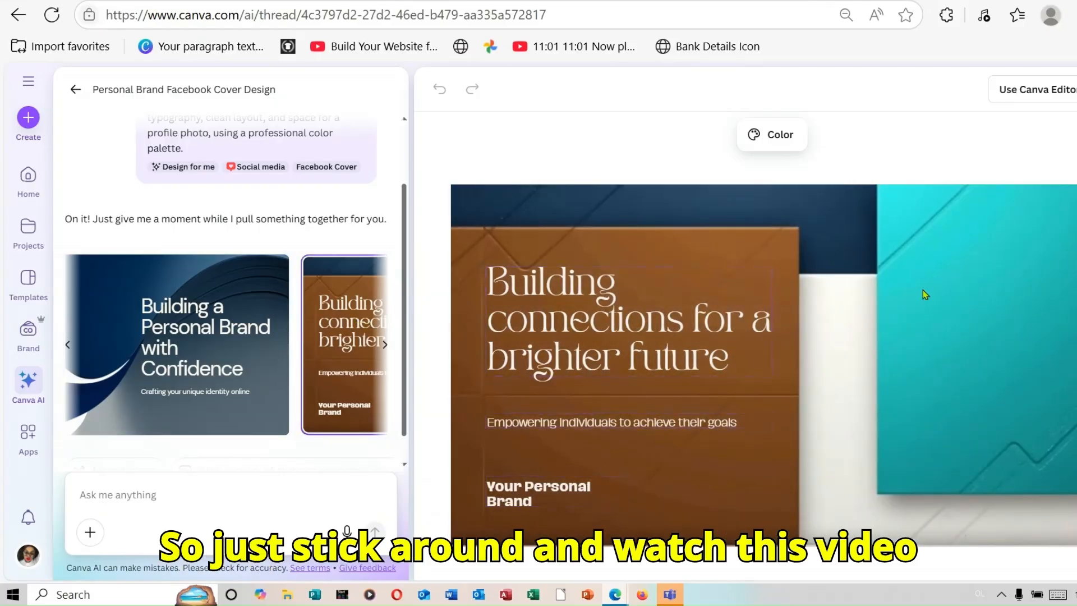
left_click(794, 144)
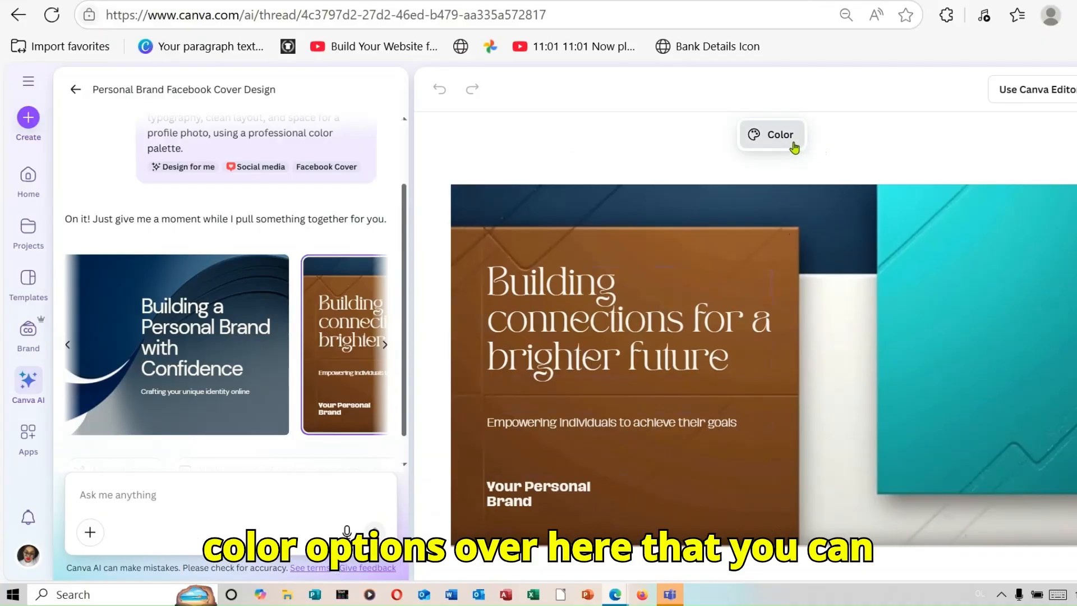
left_click(615, 252)
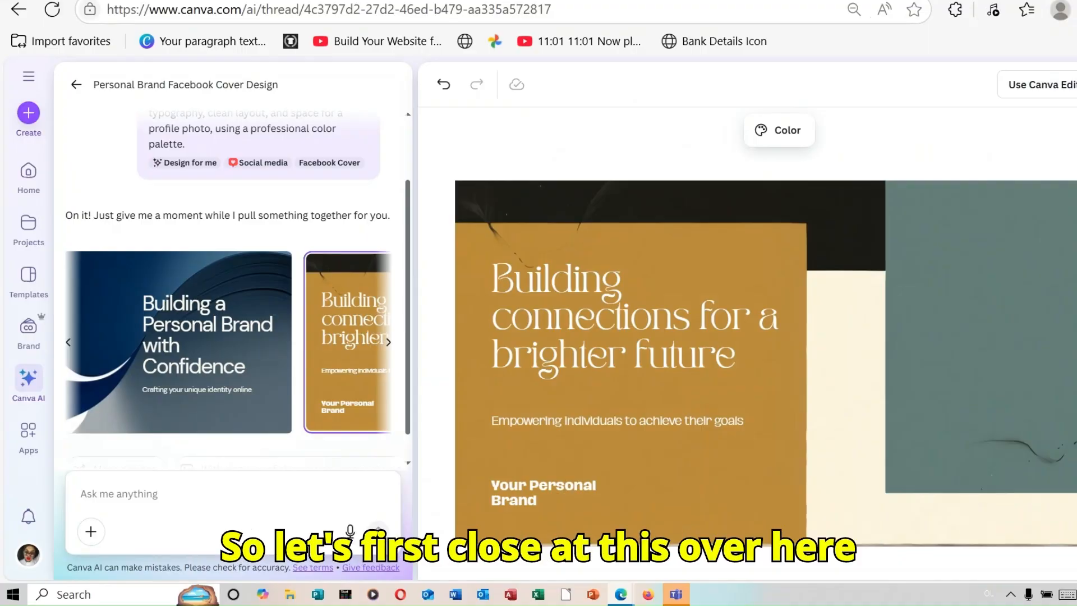
key("Escape")
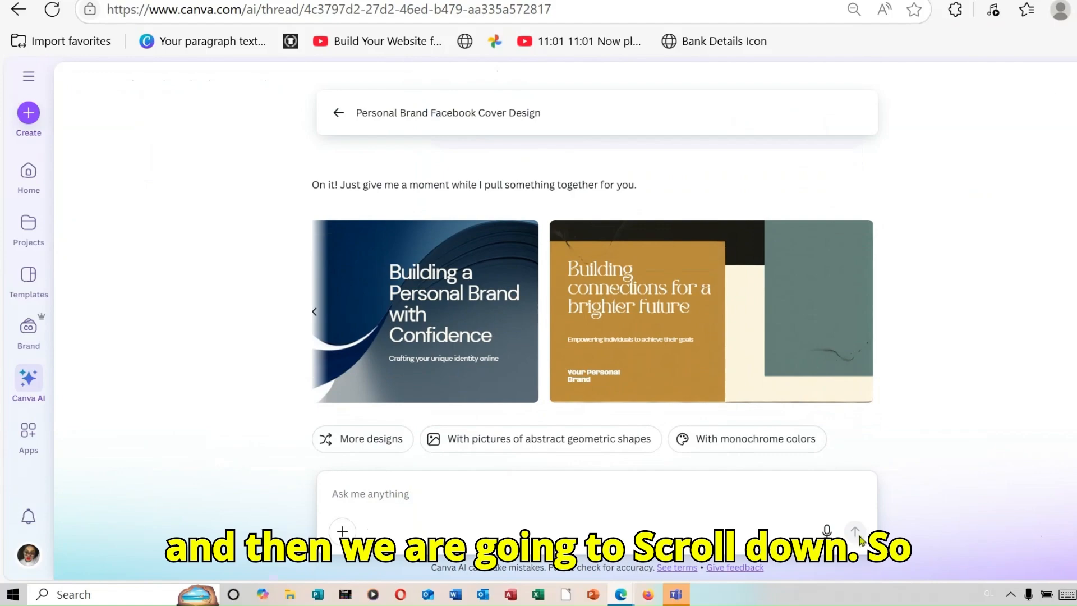
Generate more Facebook cover designs and browse through the new set.
left_click(384, 443)
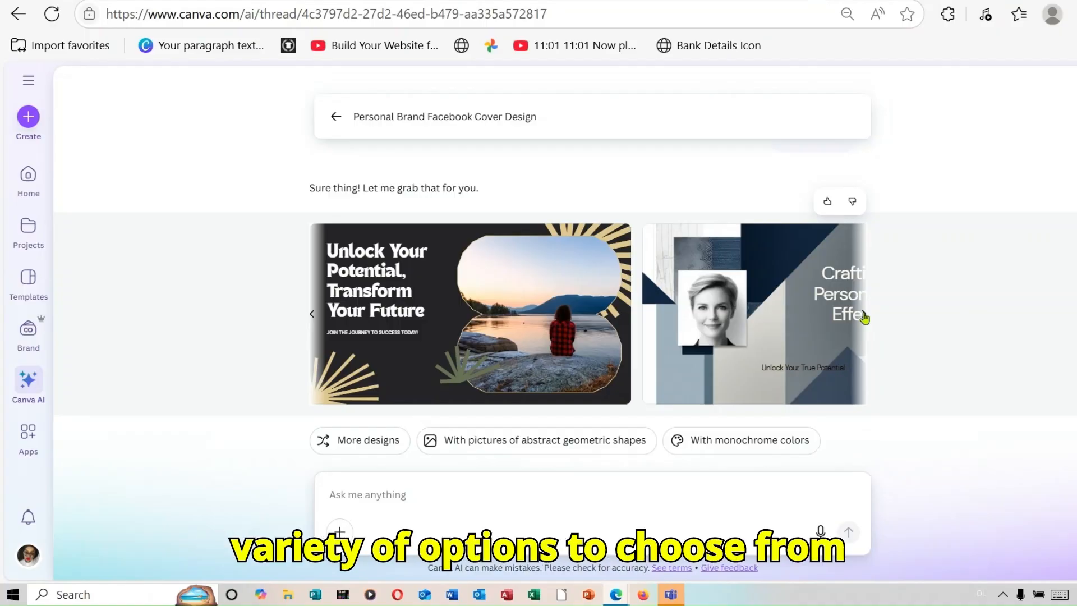
left_click(864, 318)
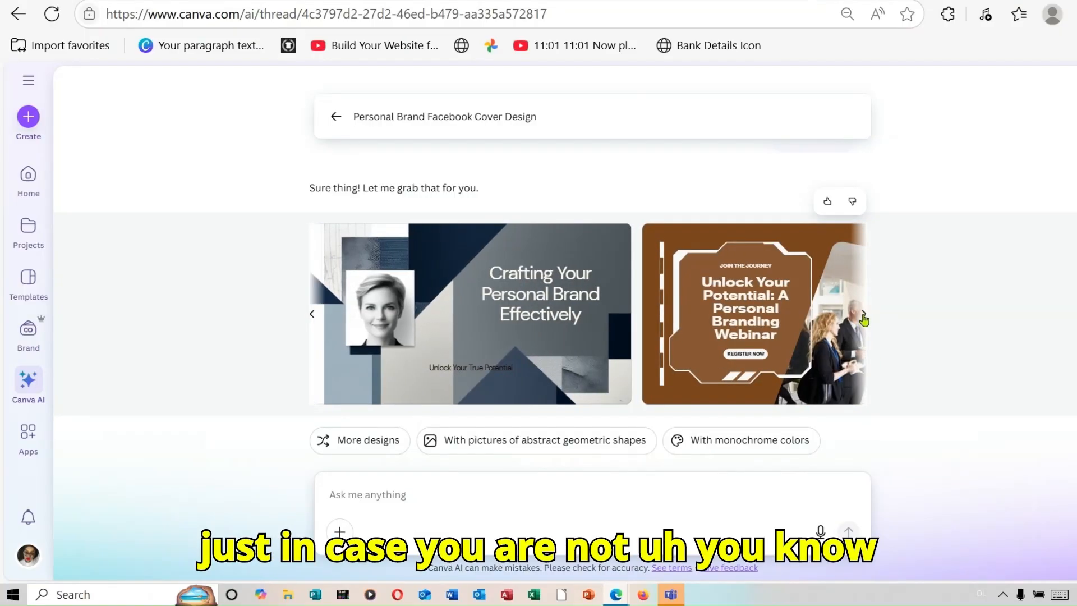
left_click(864, 318)
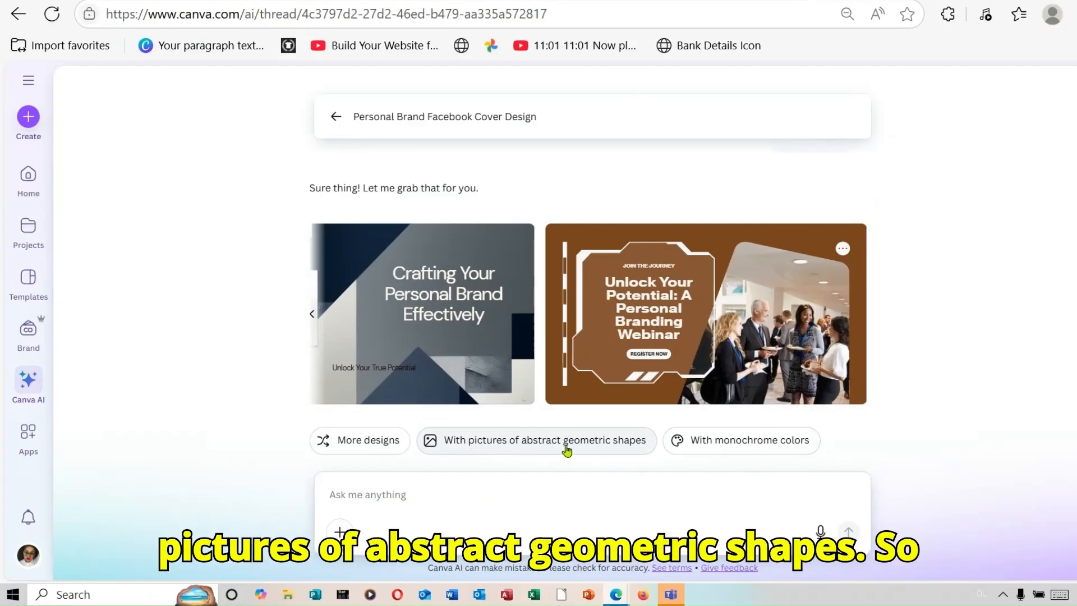
Generate cover variations with pictures of abstract geometric shapes and browse through them.
left_click(605, 445)
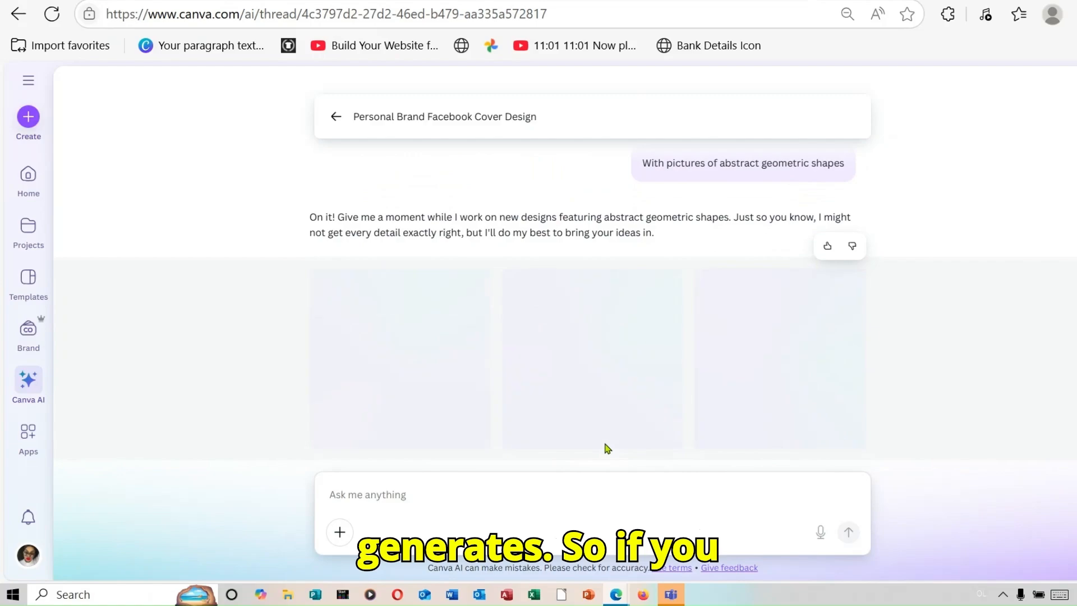
left_click(862, 318)
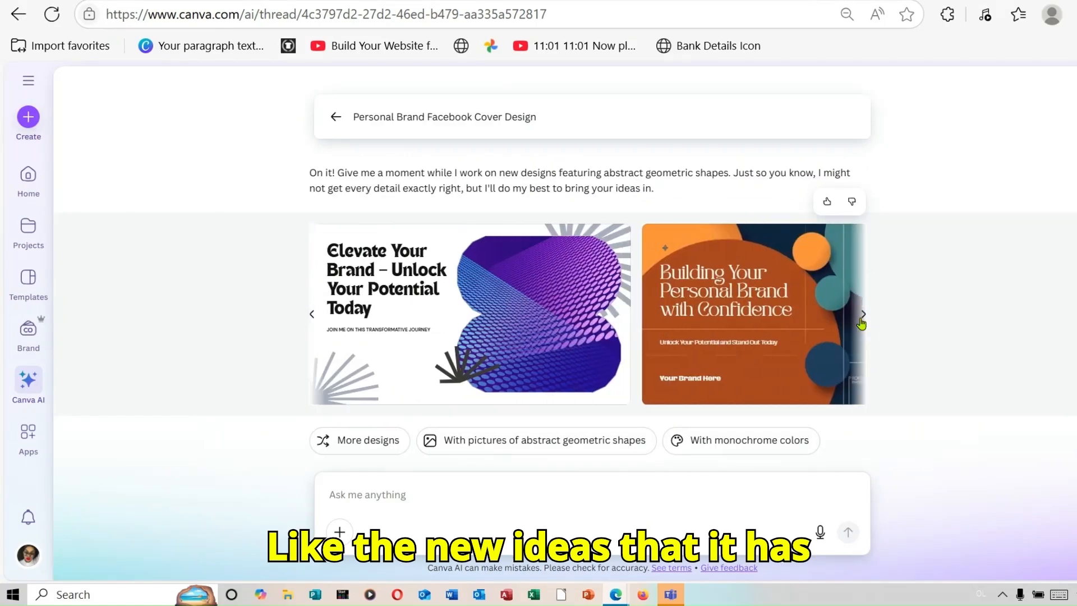
left_click(864, 316)
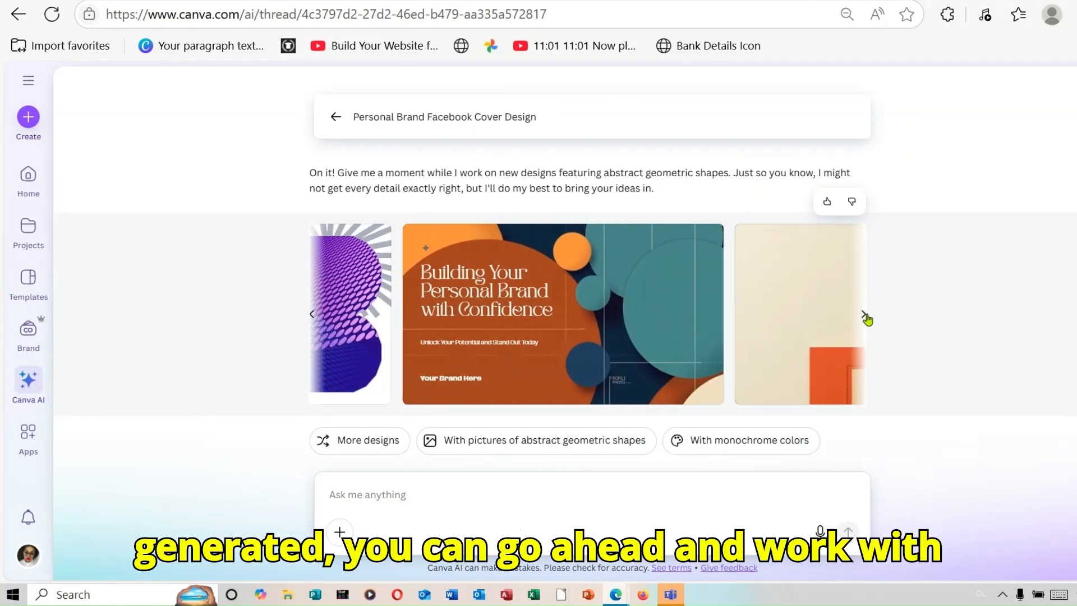
left_click(867, 318)
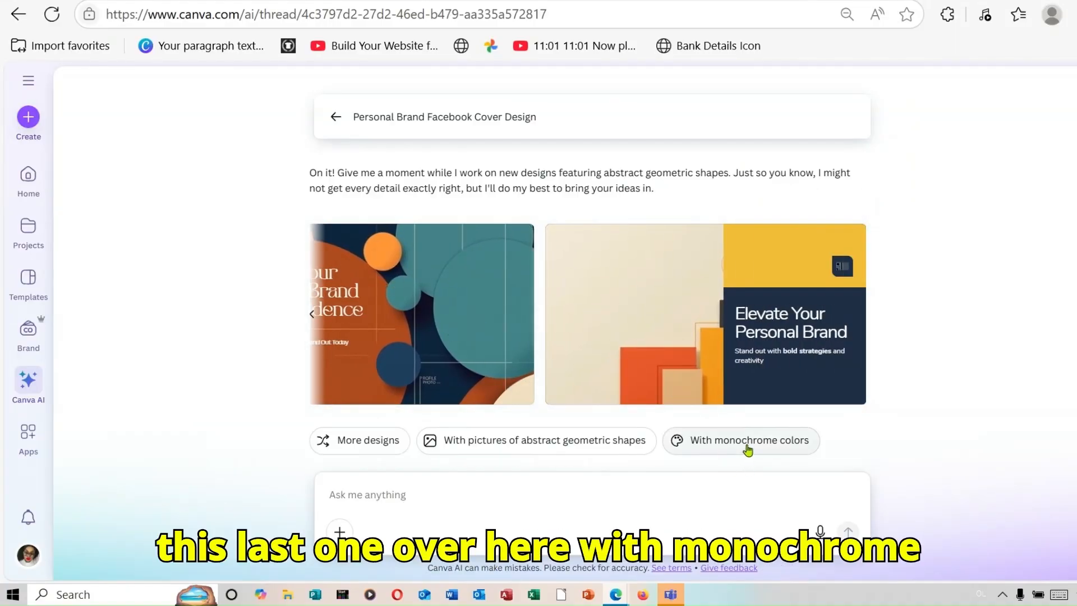
Generate cover variations with monochrome colors.
left_click(781, 445)
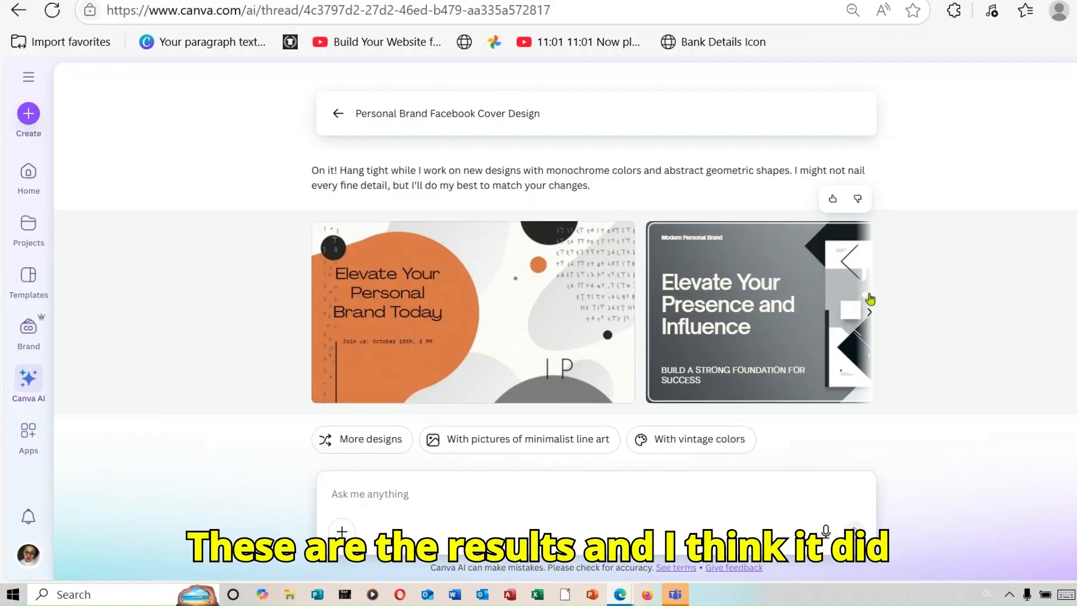
Browse through the monochrome Facebook cover variations.
left_click(869, 311)
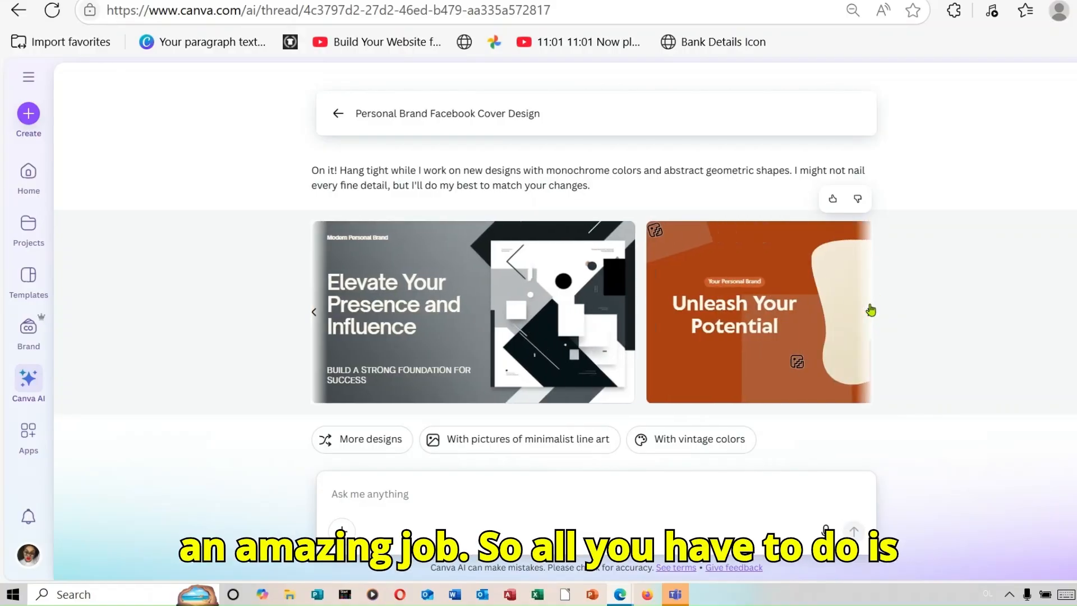
left_click(871, 311)
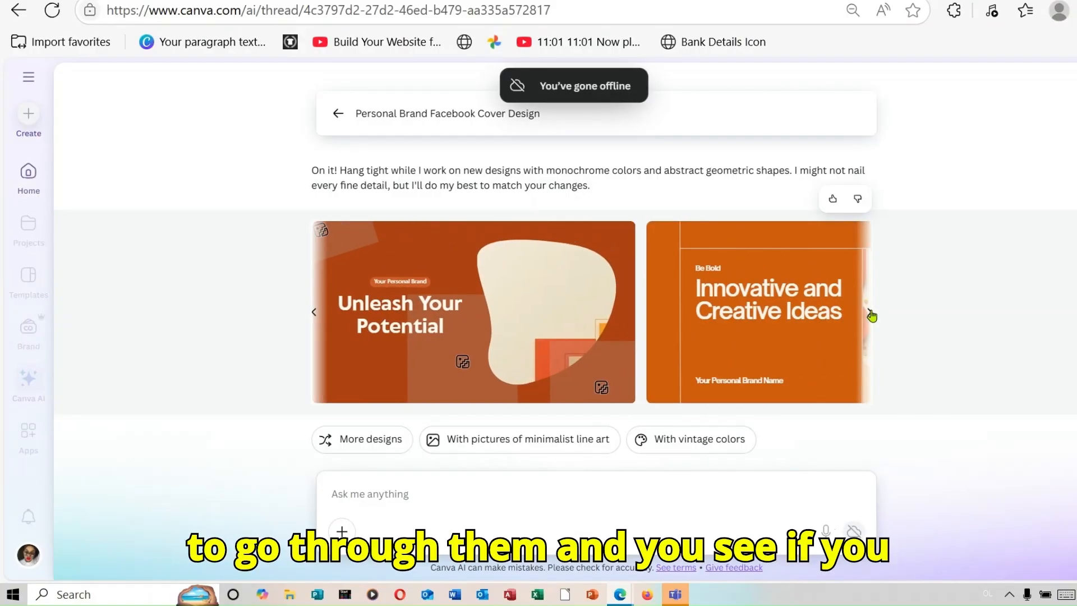
left_click(870, 314)
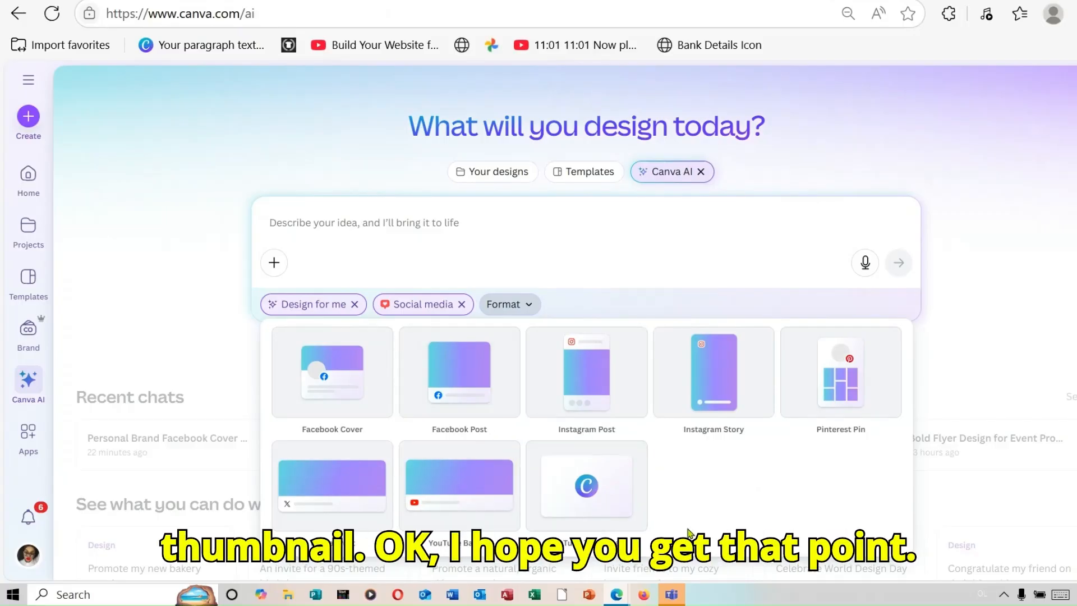
Replace the Social media category with Marketing and show its available formats.
left_click(526, 305)
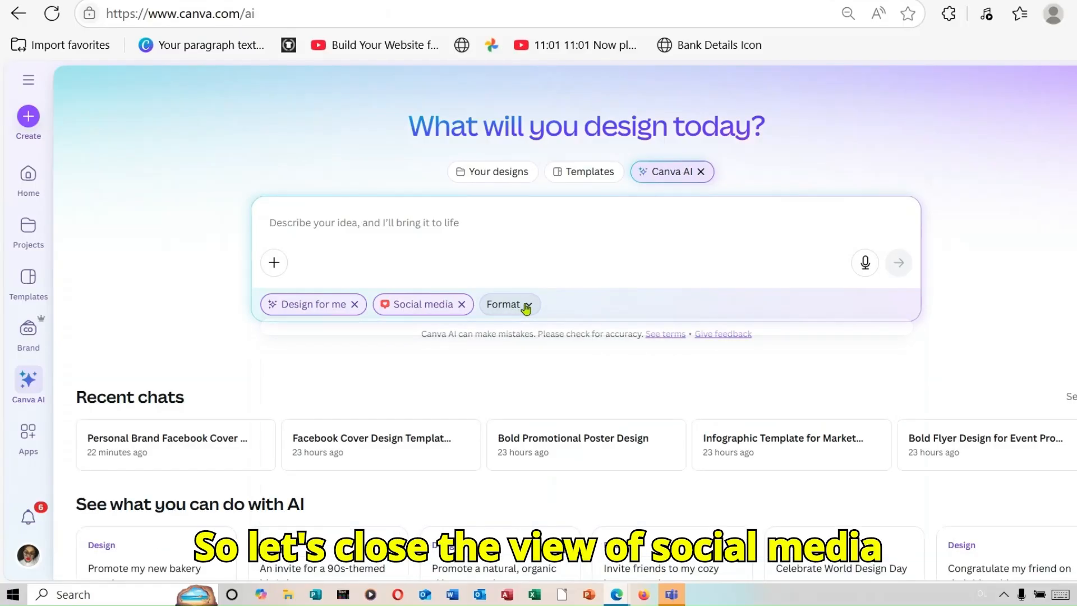
left_click(461, 305)
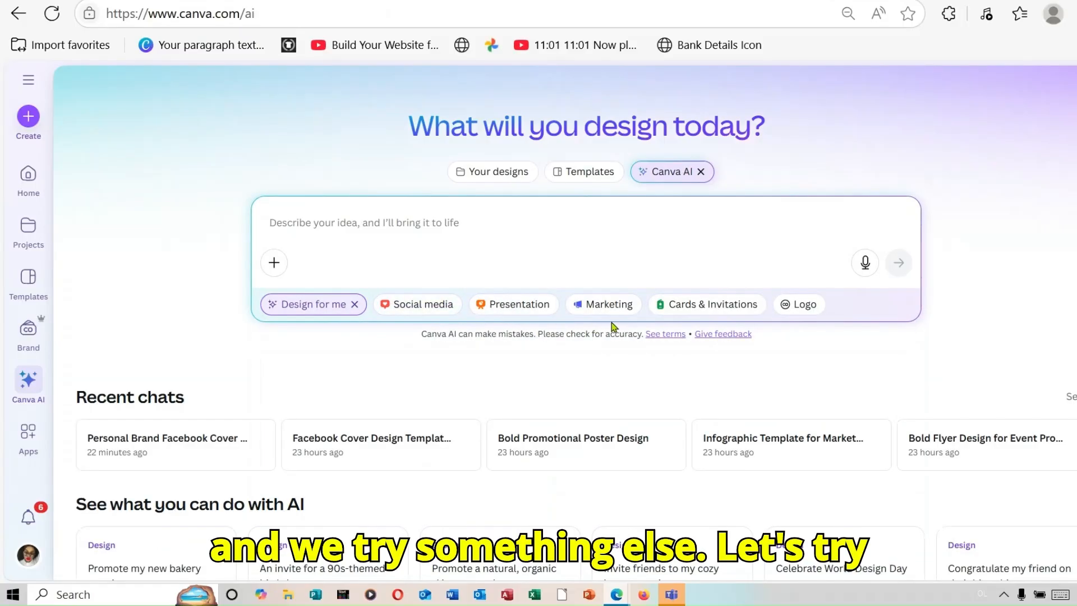
left_click(619, 306)
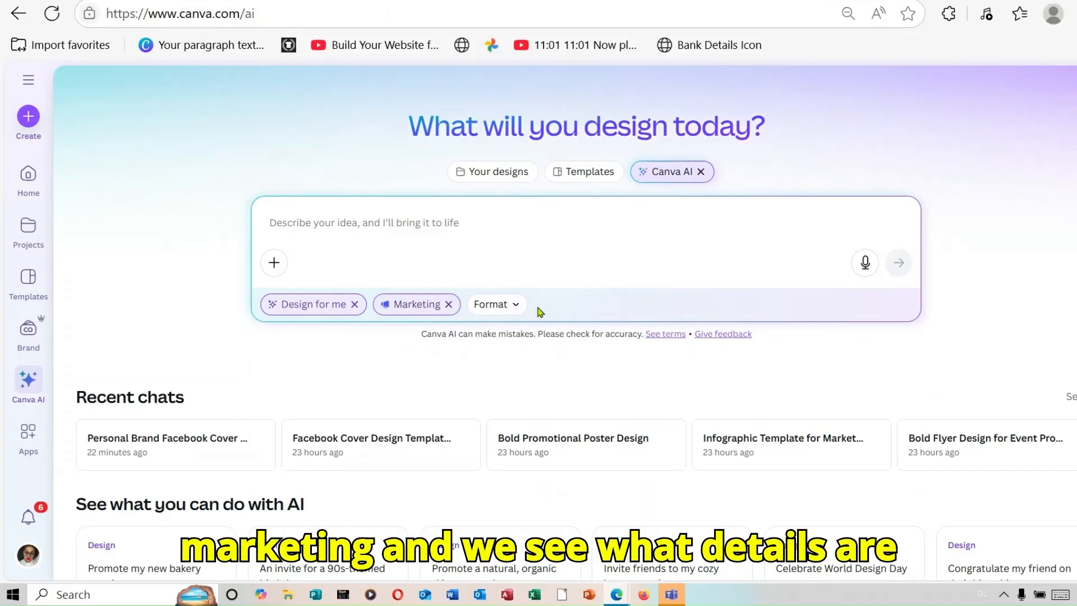
left_click(518, 306)
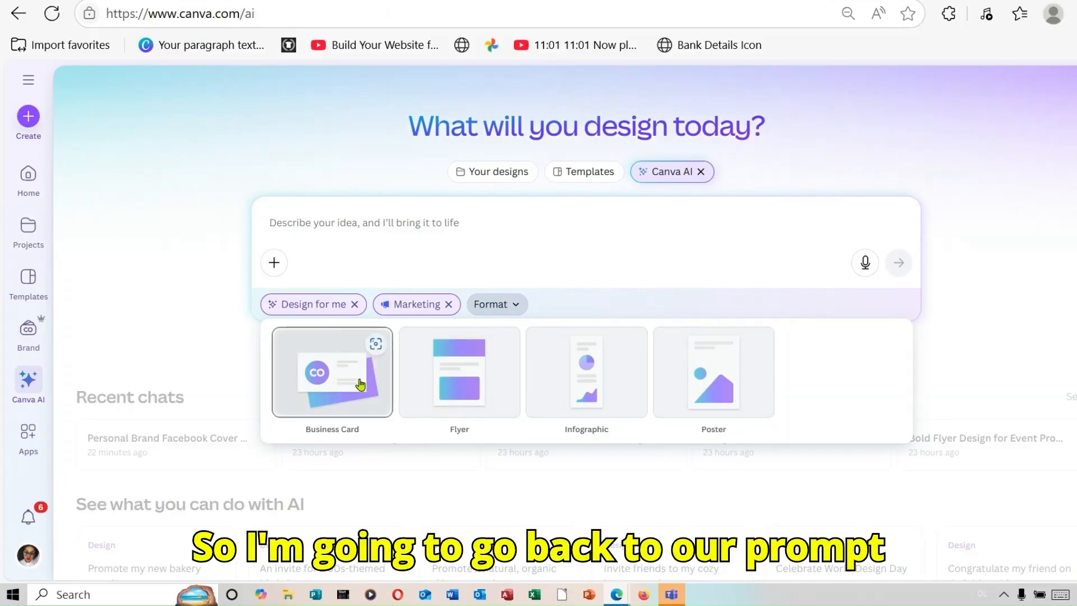
Switch to ChatGPT, copy the earlier Facebook cover prompt request and paste it into a new message.
left_click(669, 1)
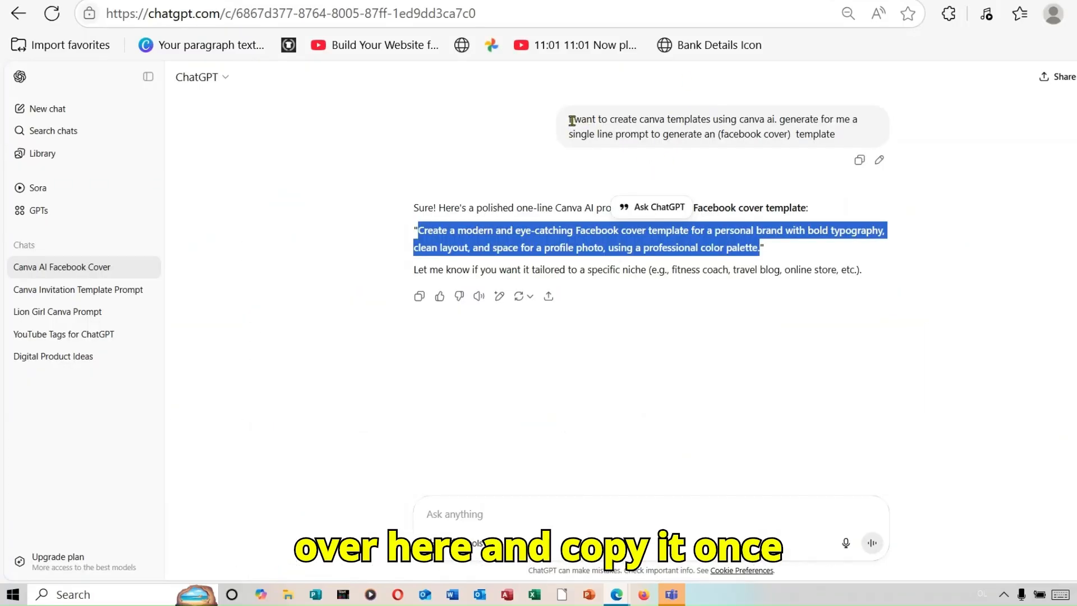
left_click_drag(572, 120, 856, 137)
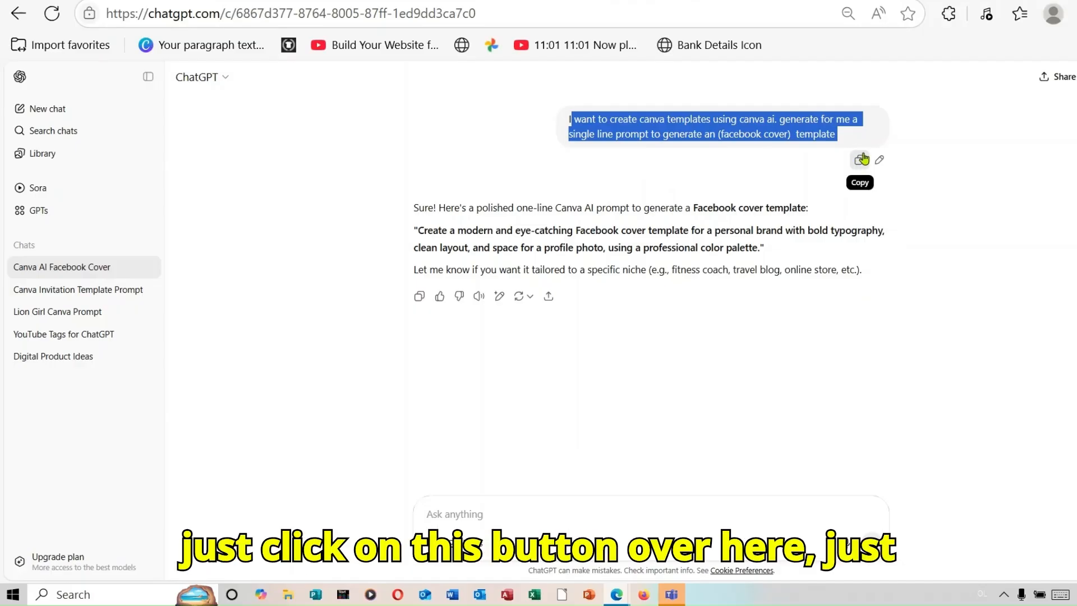
left_click(860, 161)
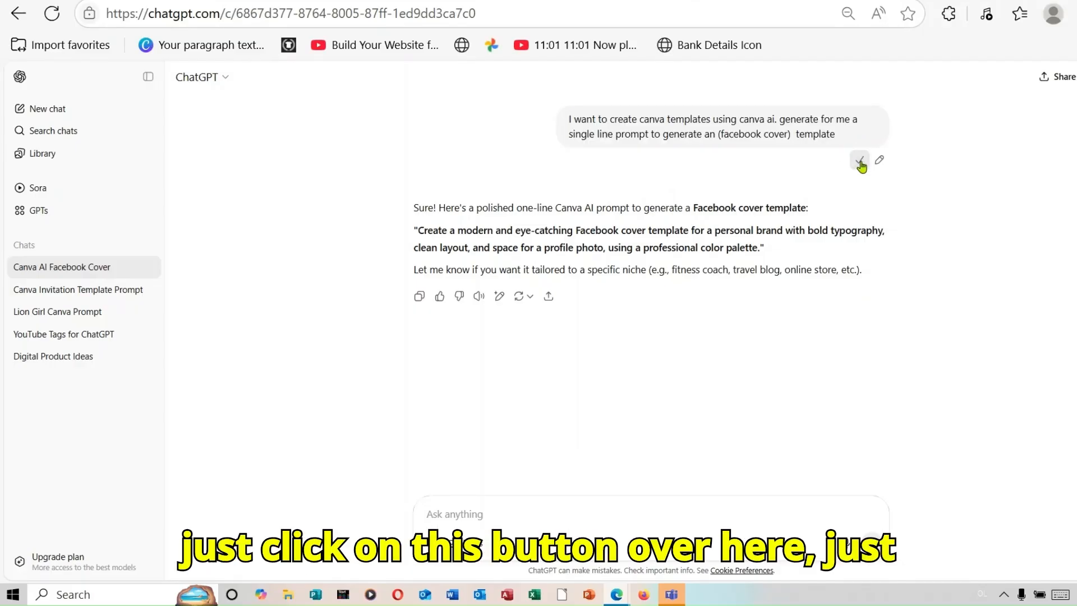
right_click(505, 506)
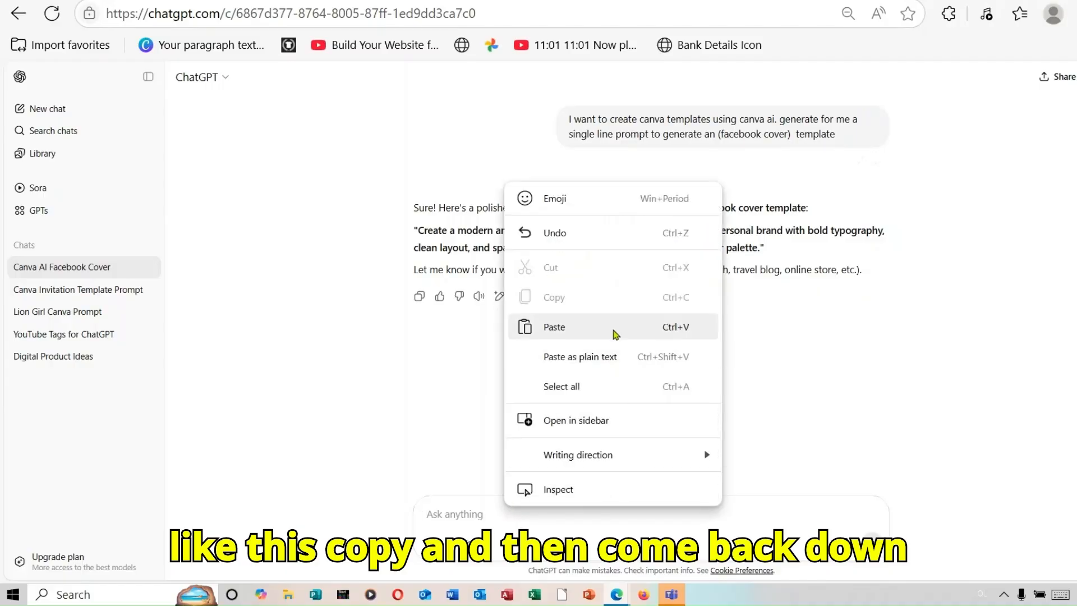
left_click(583, 326)
Replace "facebook cover" with "business card" in the pasted request and send it.
left_click_drag(539, 530, 486, 531)
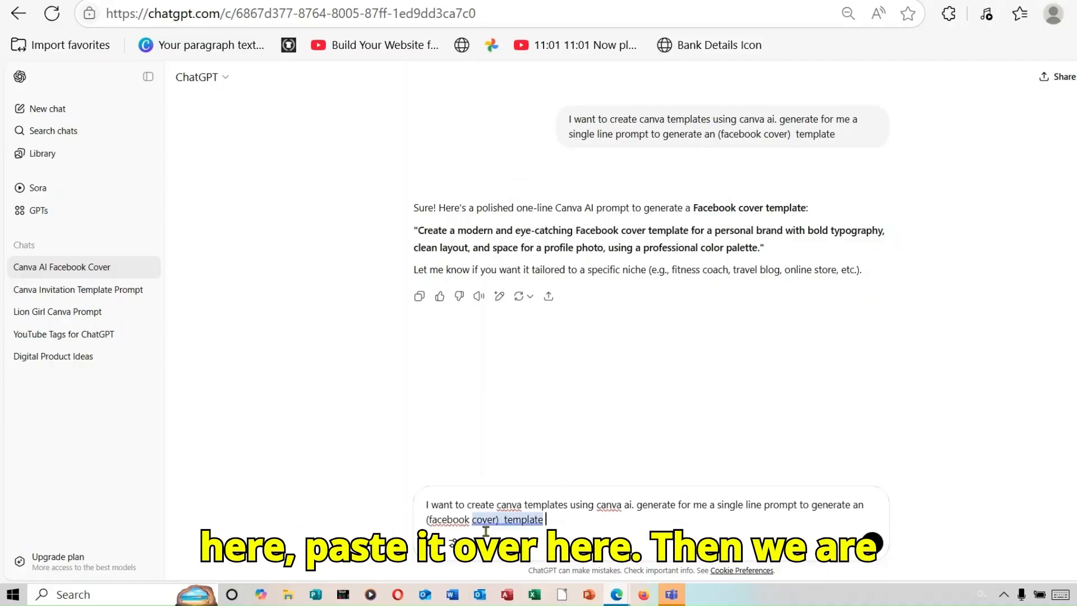
left_click(496, 522)
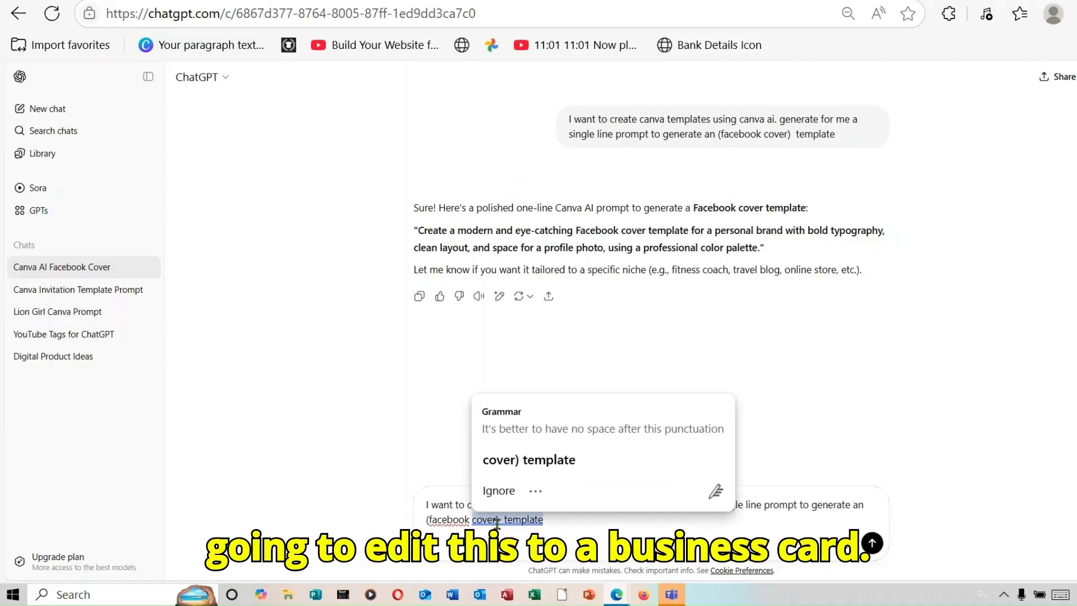
left_click_drag(496, 522, 432, 521)
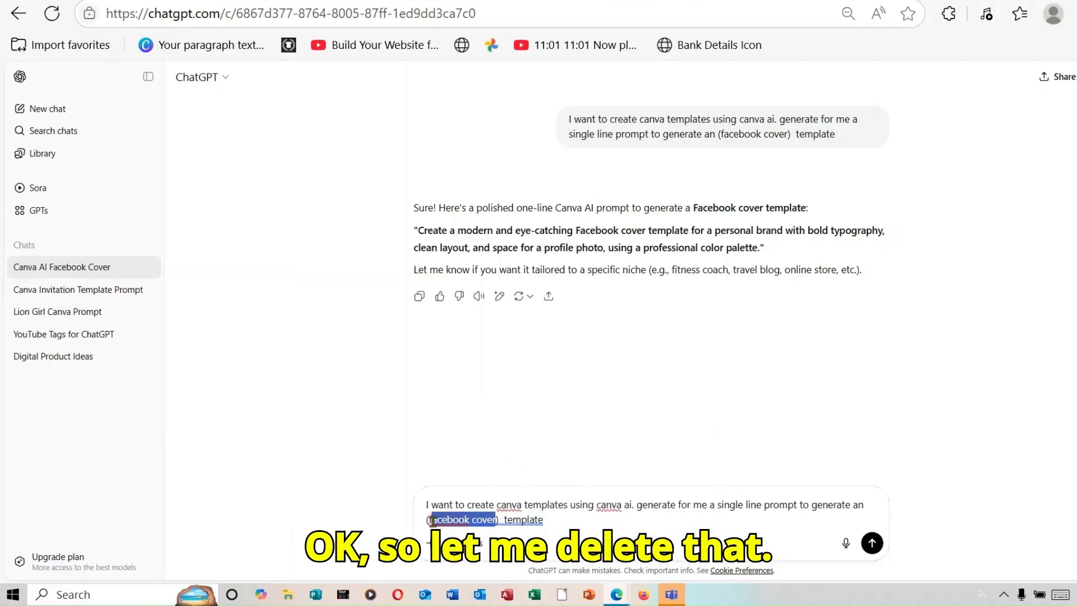
left_click(1061, 596)
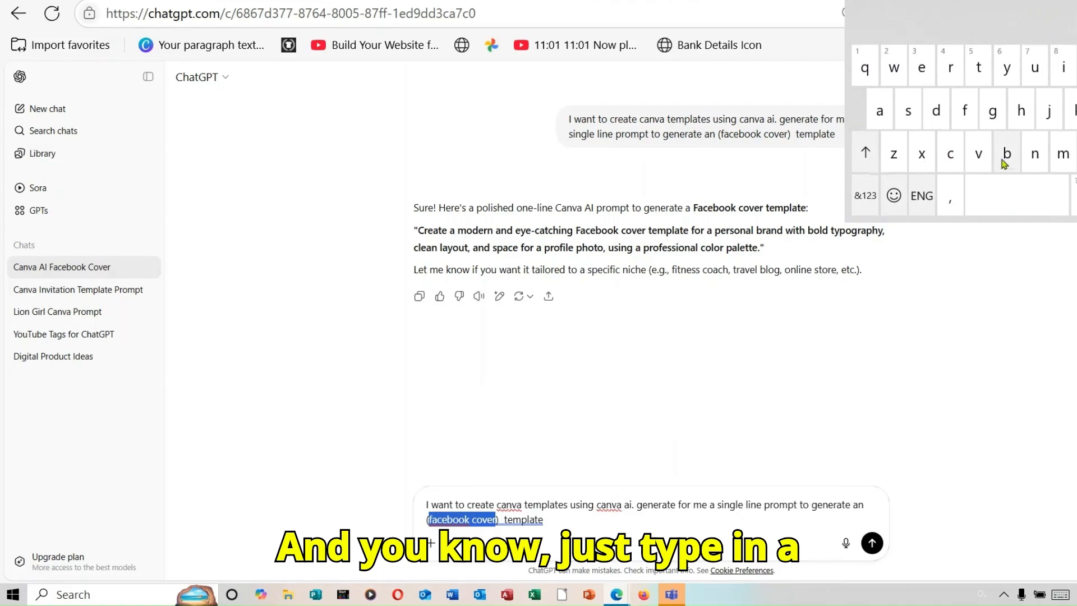
left_click(1007, 152)
left_click(1035, 67)
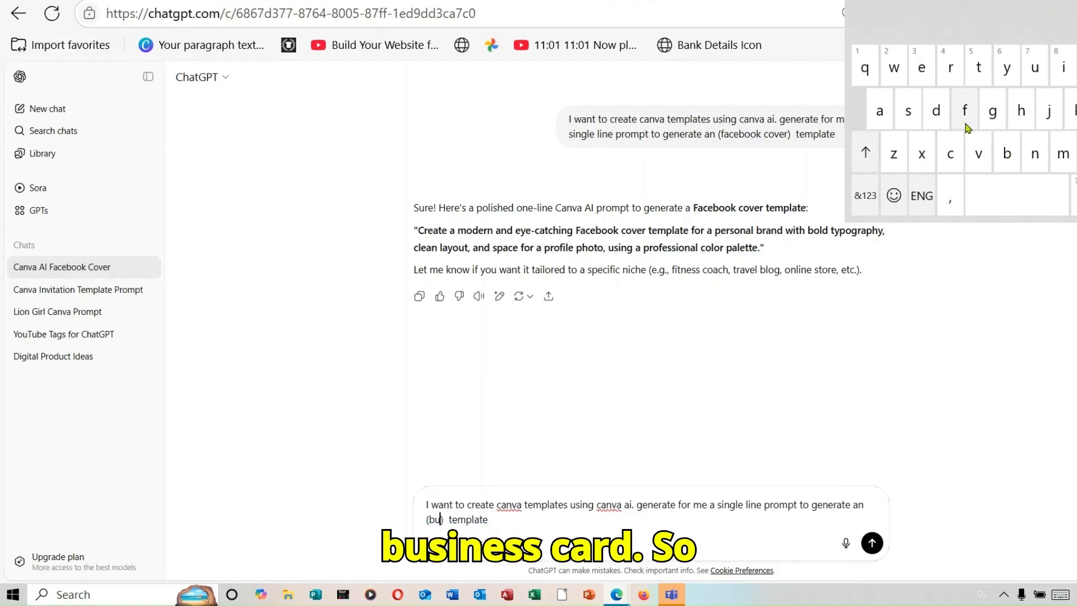
left_click(908, 110)
left_click(1063, 68)
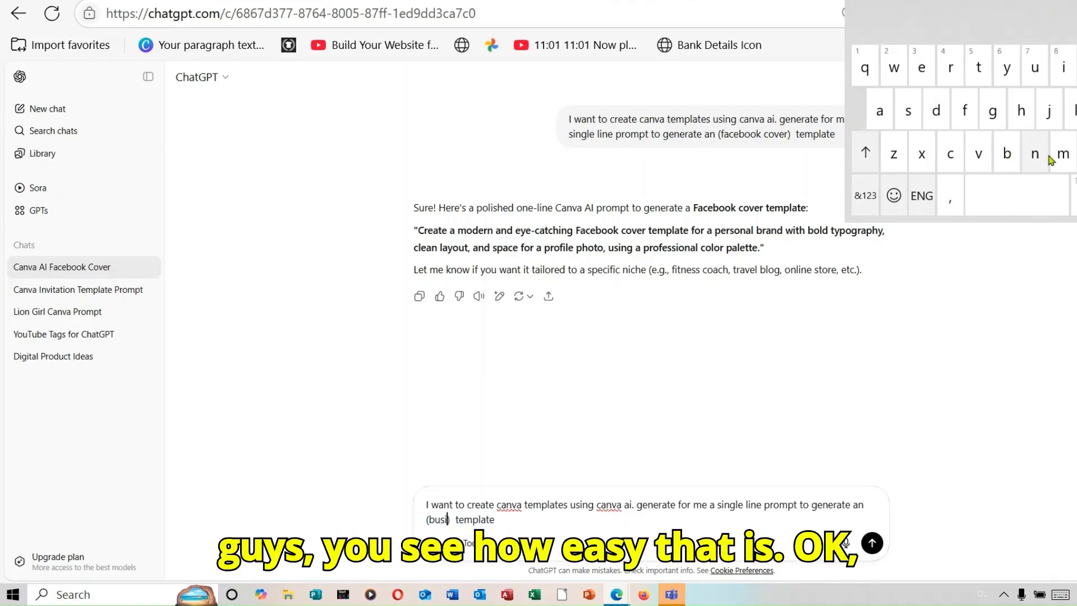
left_click(1047, 159)
left_click(921, 67)
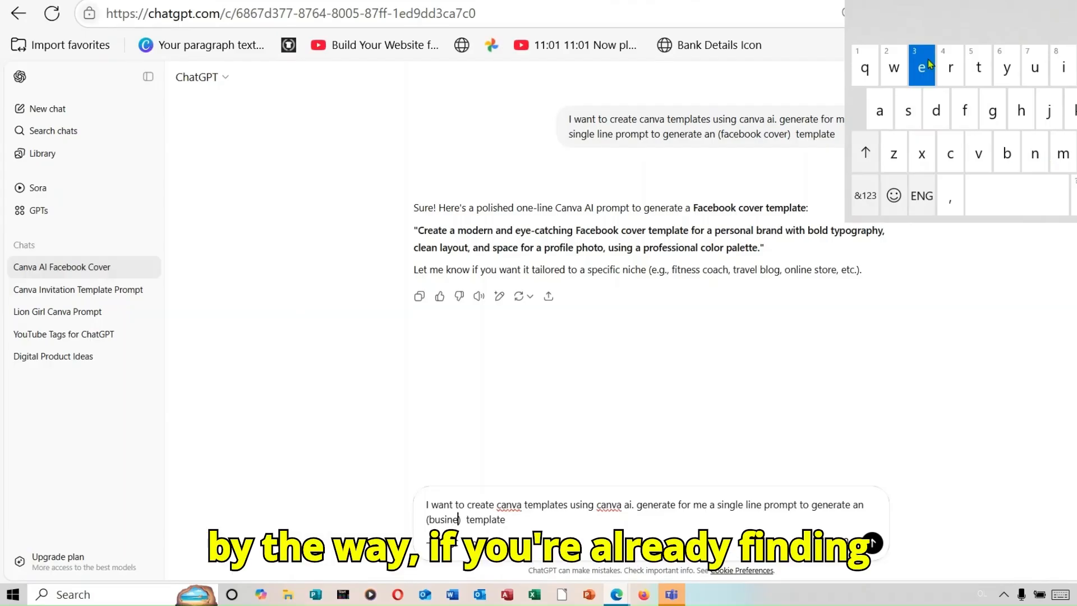
left_click(913, 115)
left_click(914, 115)
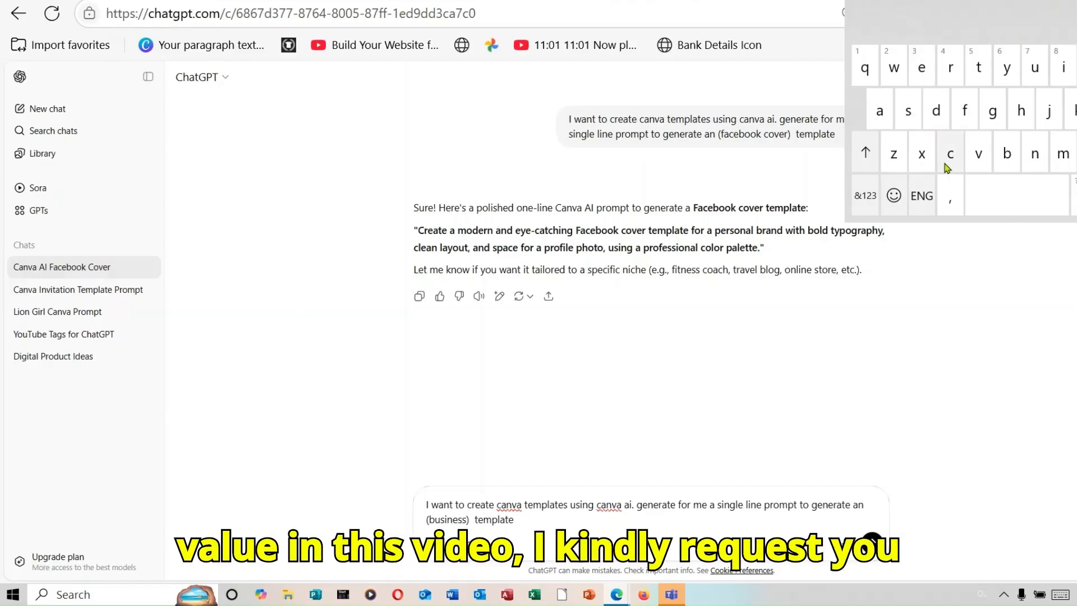
left_click(1034, 185)
left_click(953, 157)
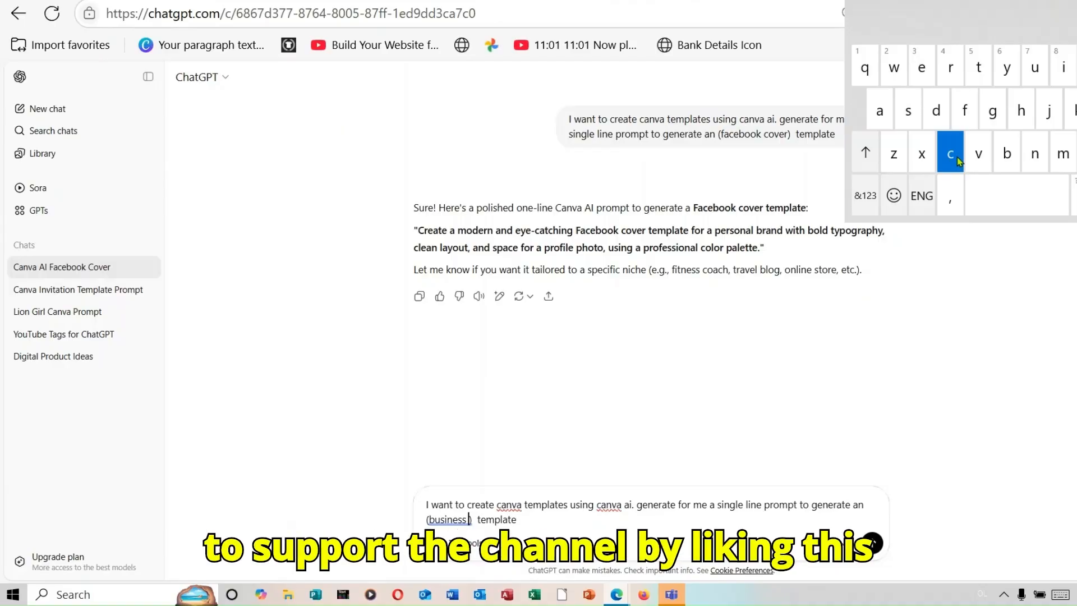
left_click(881, 111)
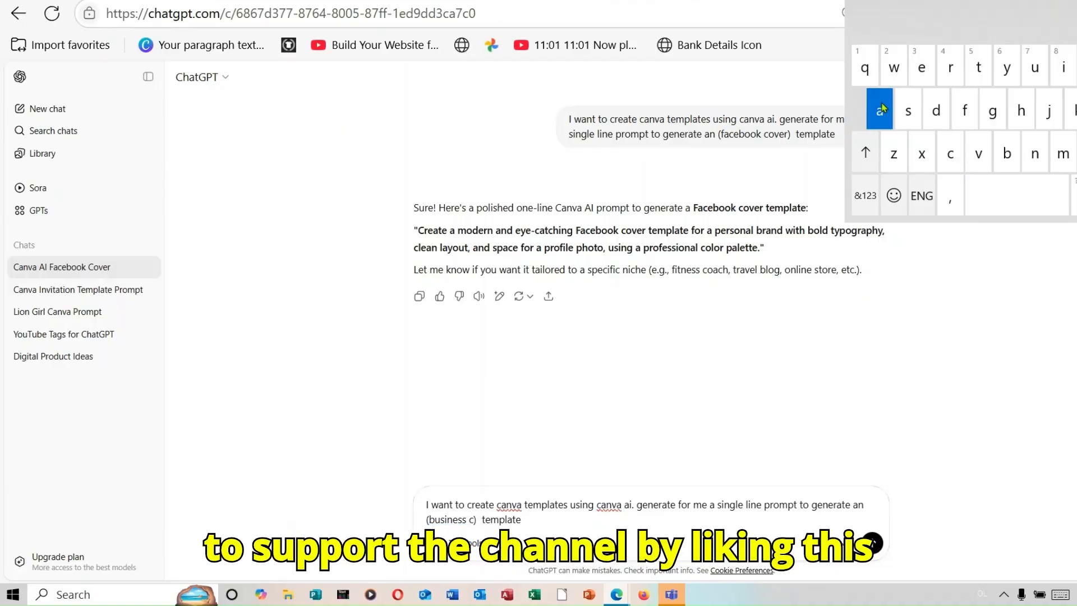
left_click(951, 70)
left_click(942, 110)
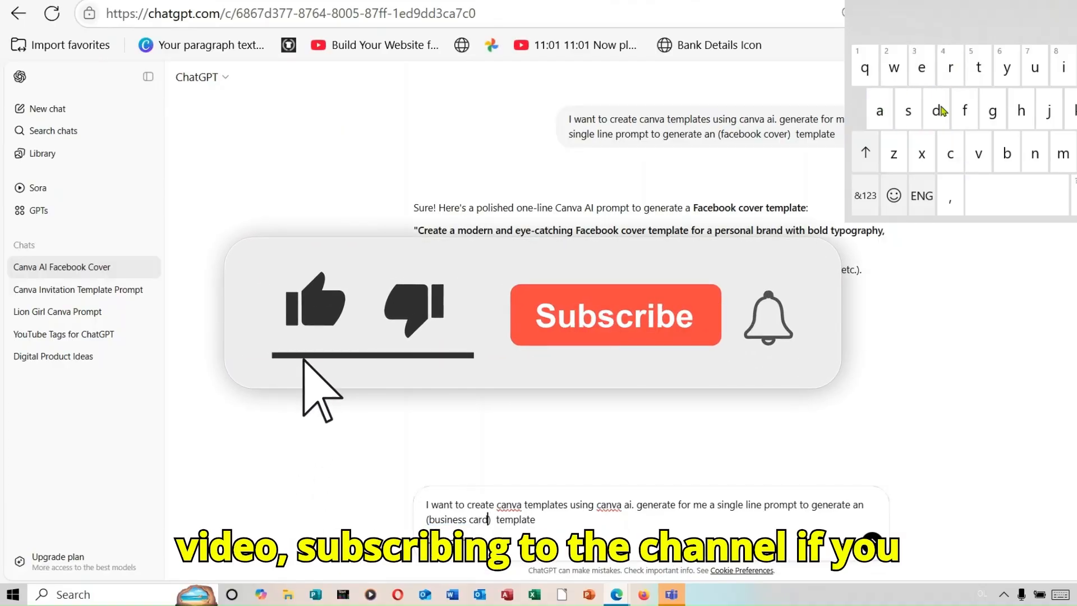
left_click(871, 540)
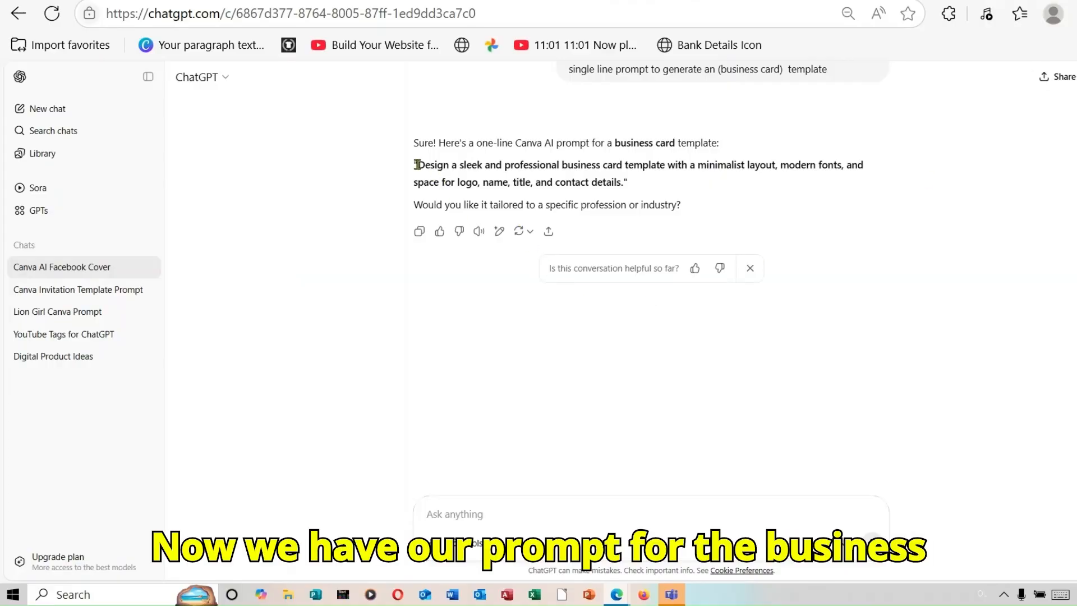
Copy the generated business card prompt and return to Canva AI.
left_click_drag(417, 164, 596, 167)
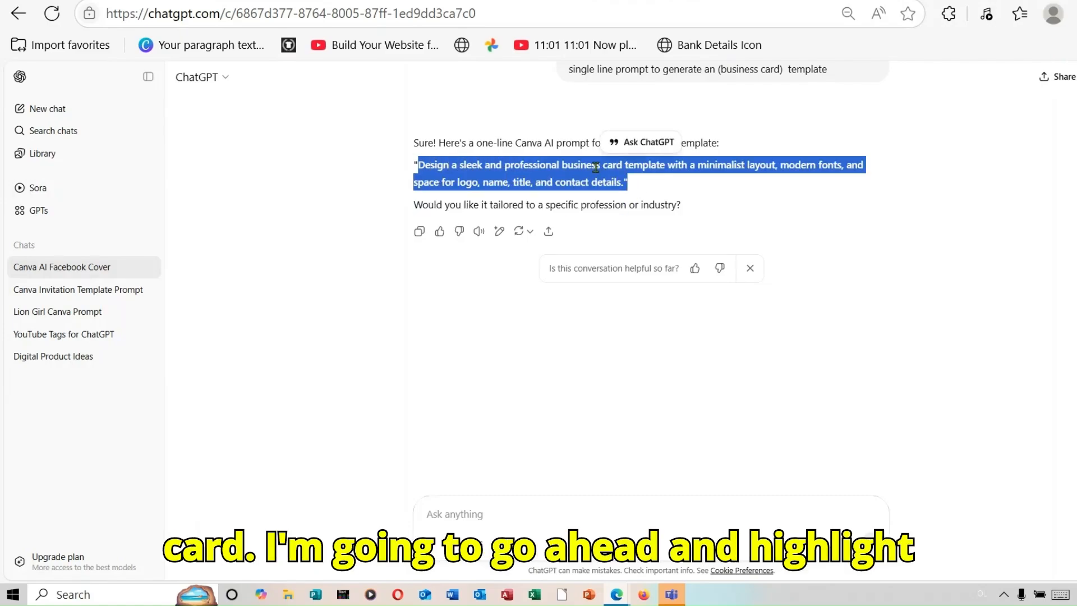
right_click(578, 164)
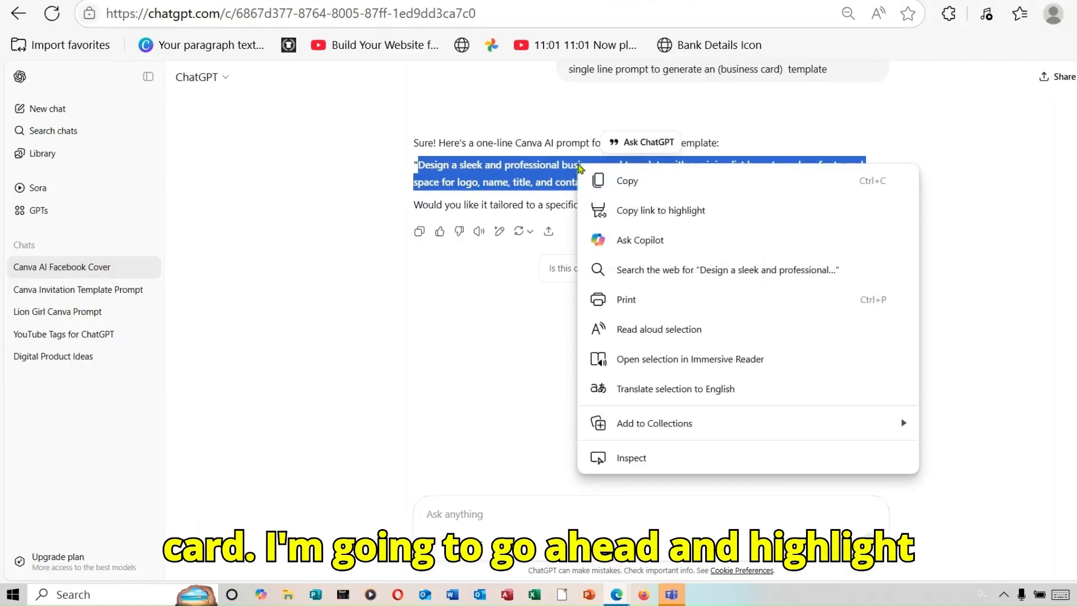
left_click(667, 180)
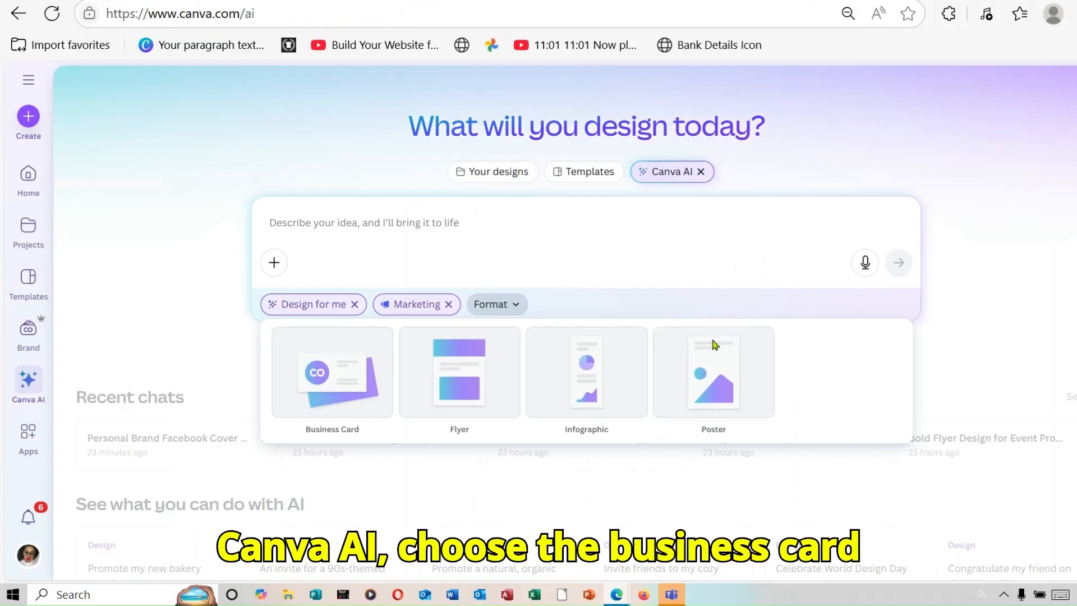
Choose the Business Card format, paste the copied prompt as the design description and generate the designs.
left_click(341, 375)
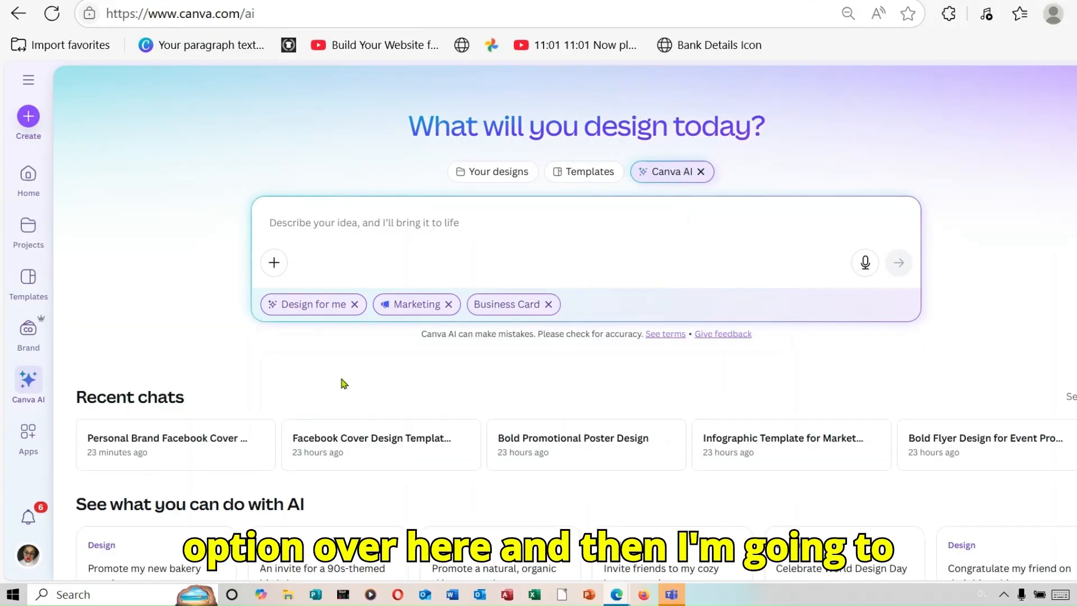
right_click(401, 220)
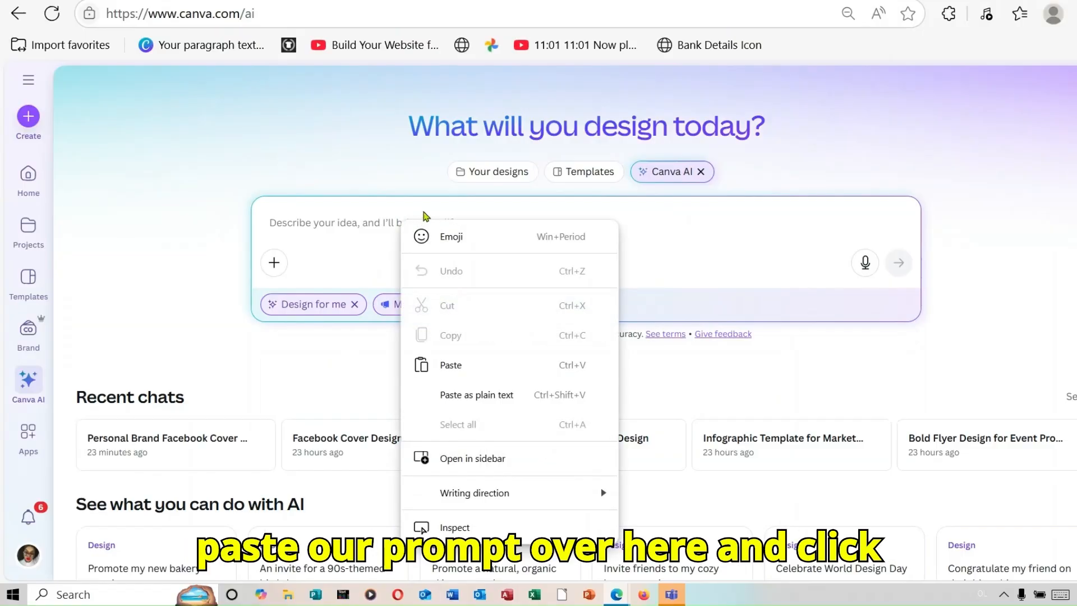
left_click(487, 371)
left_click(898, 272)
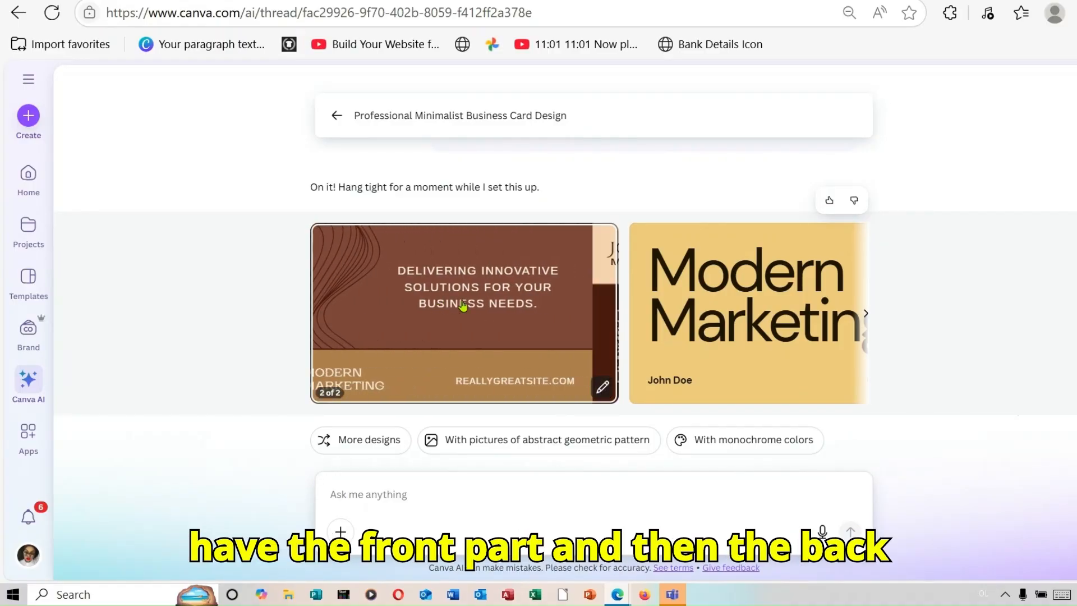
Browse through the generated business card designs to the end of the set.
left_click(864, 325)
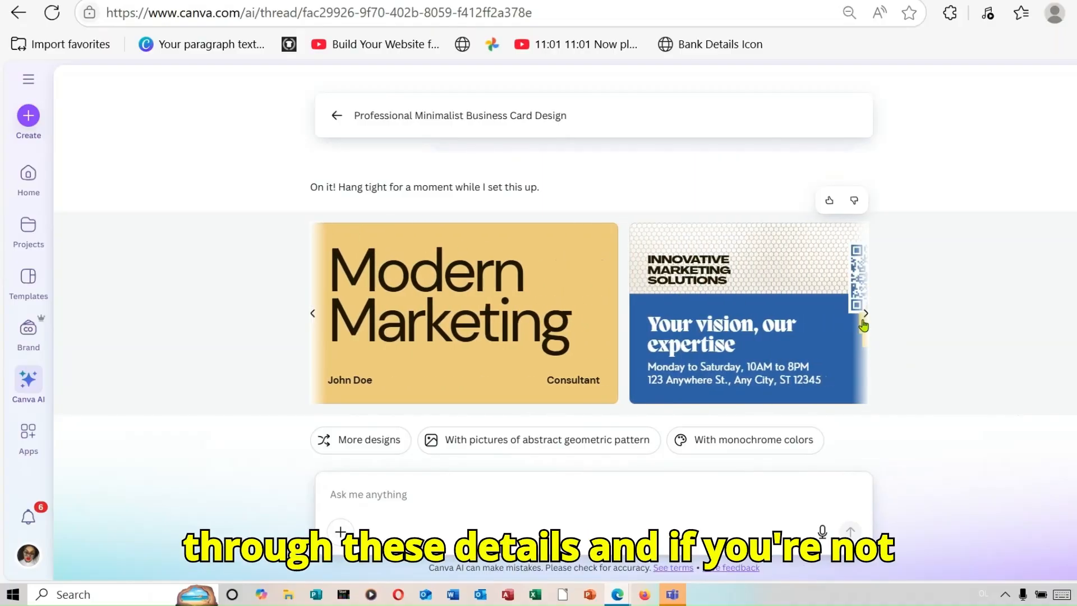
left_click(863, 325)
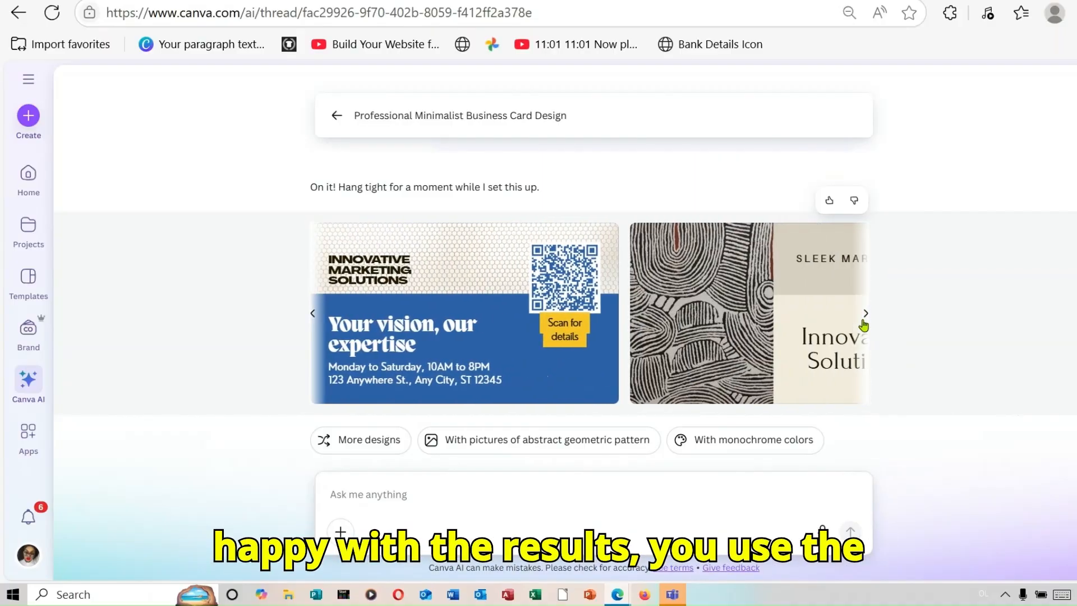
left_click(864, 314)
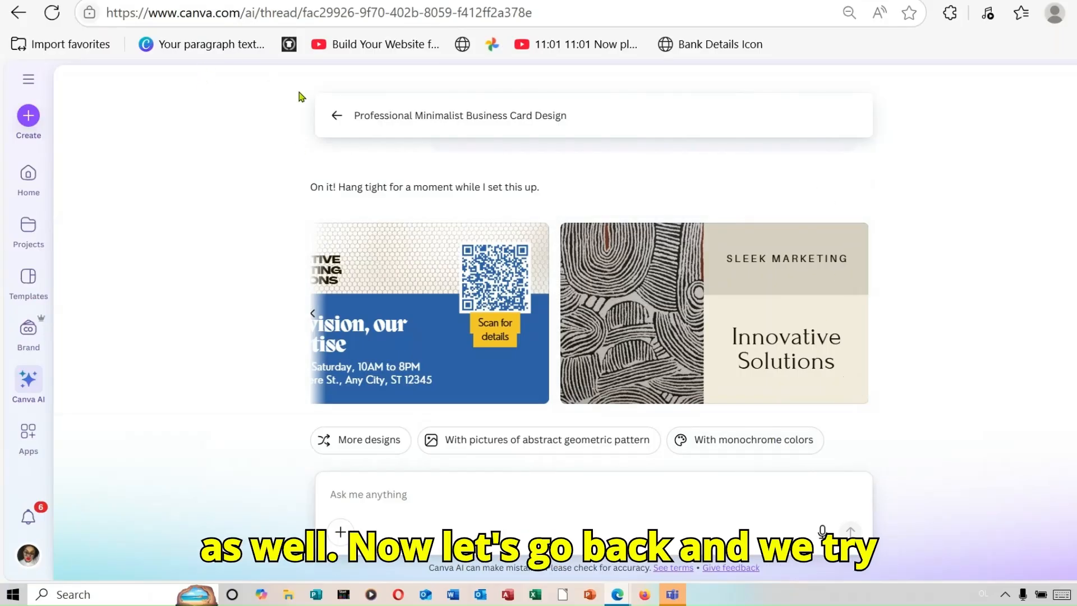
Go back to the Canva AI start page and remove the Business Card format and Marketing category.
left_click(334, 116)
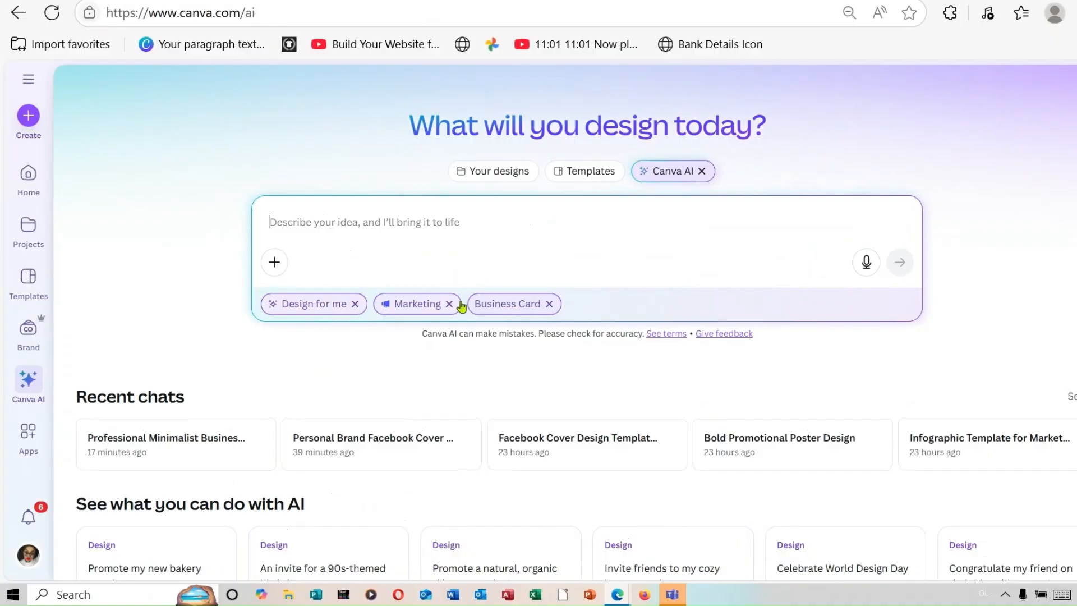
left_click(550, 304)
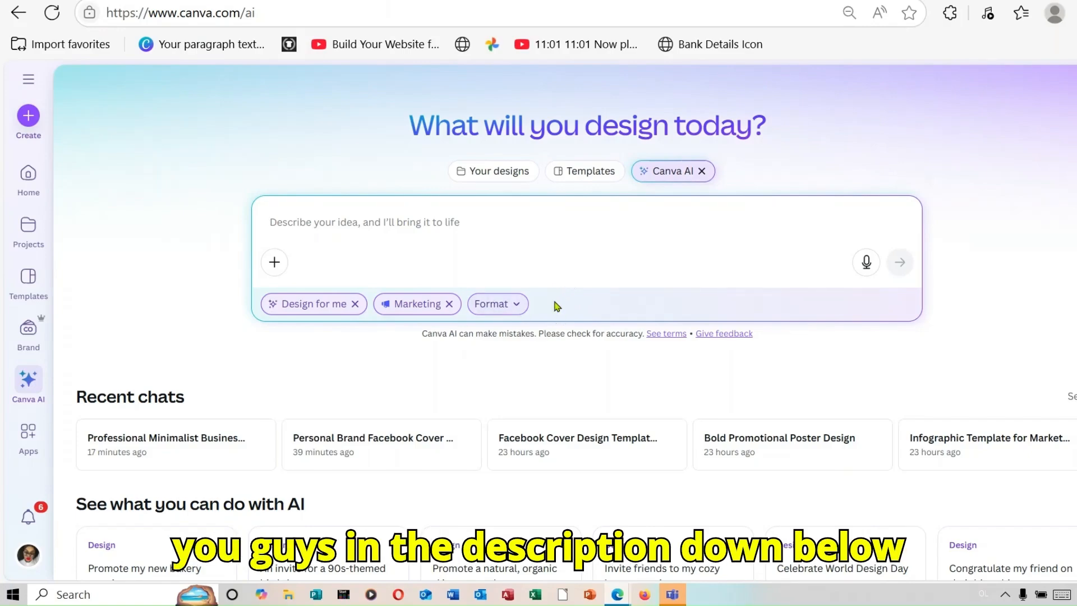
left_click(450, 304)
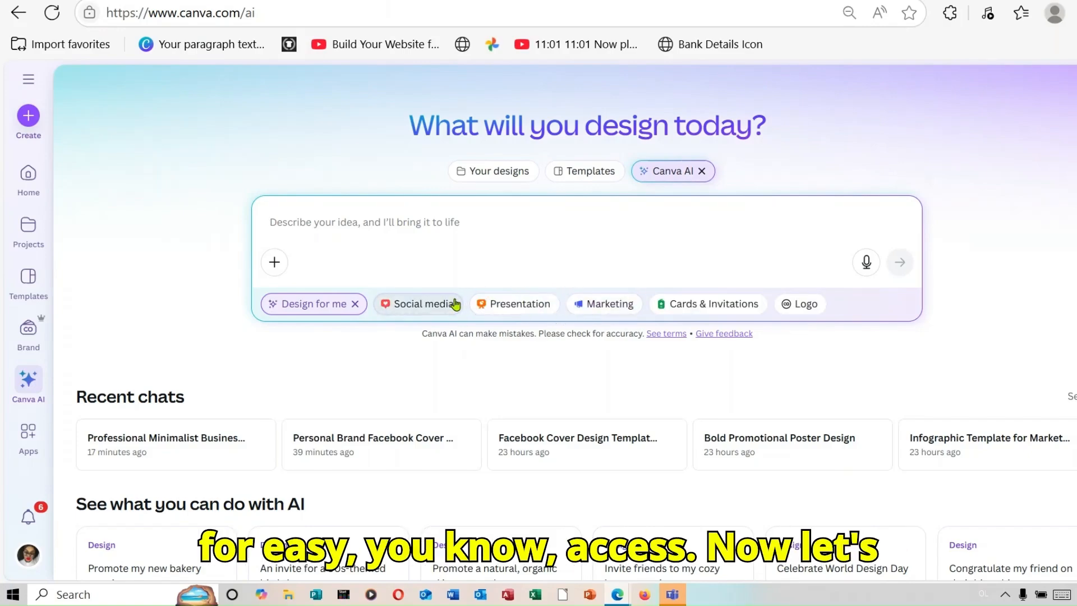
Set the Canva AI design category to Cards & Invitations with the Invitation format.
left_click(733, 307)
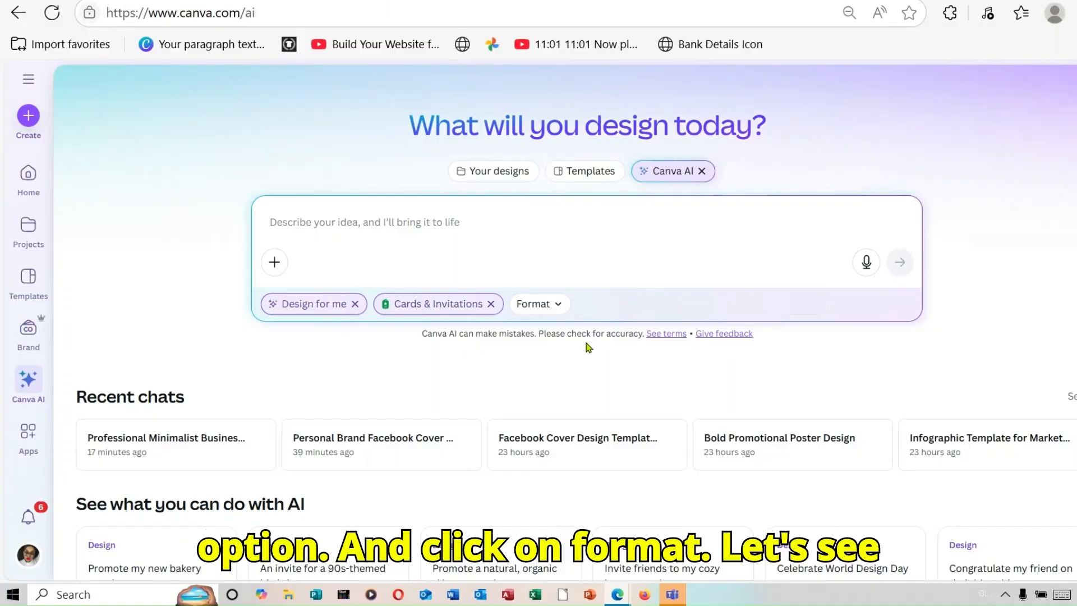
left_click(552, 308)
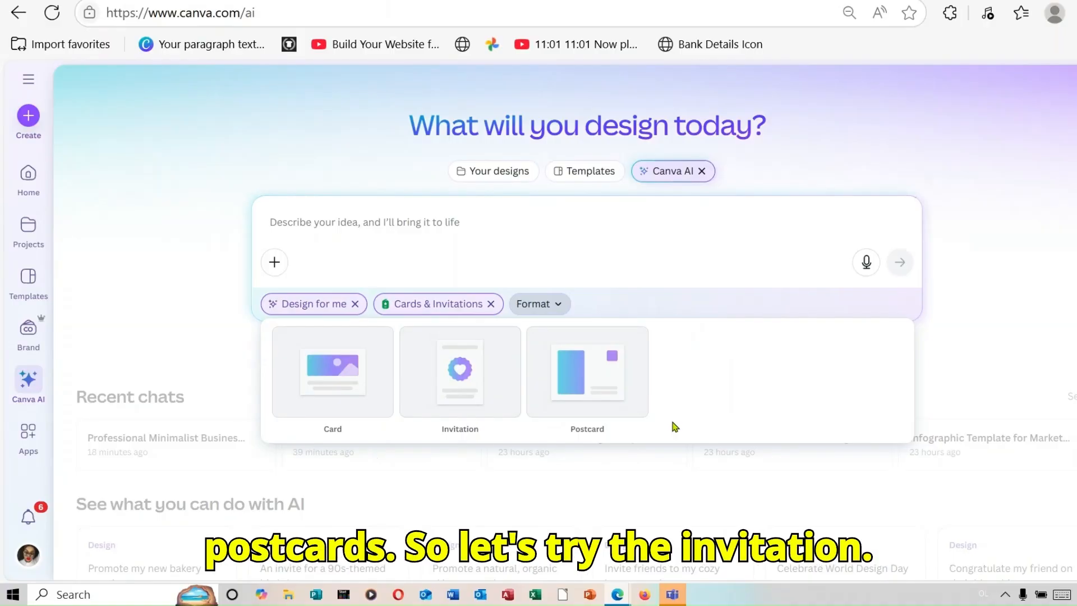
left_click(452, 388)
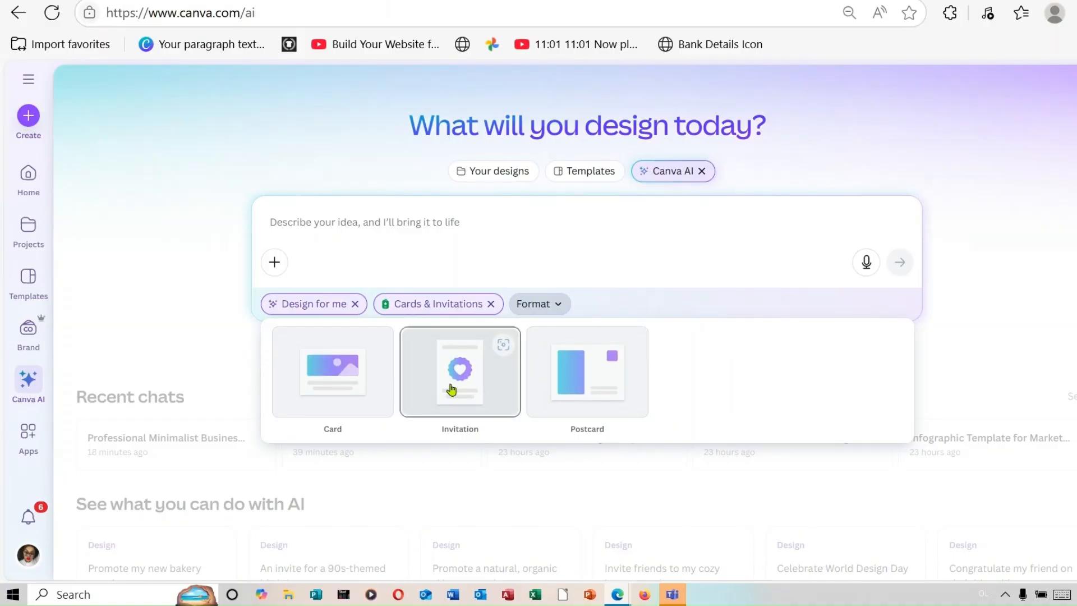
left_click(459, 387)
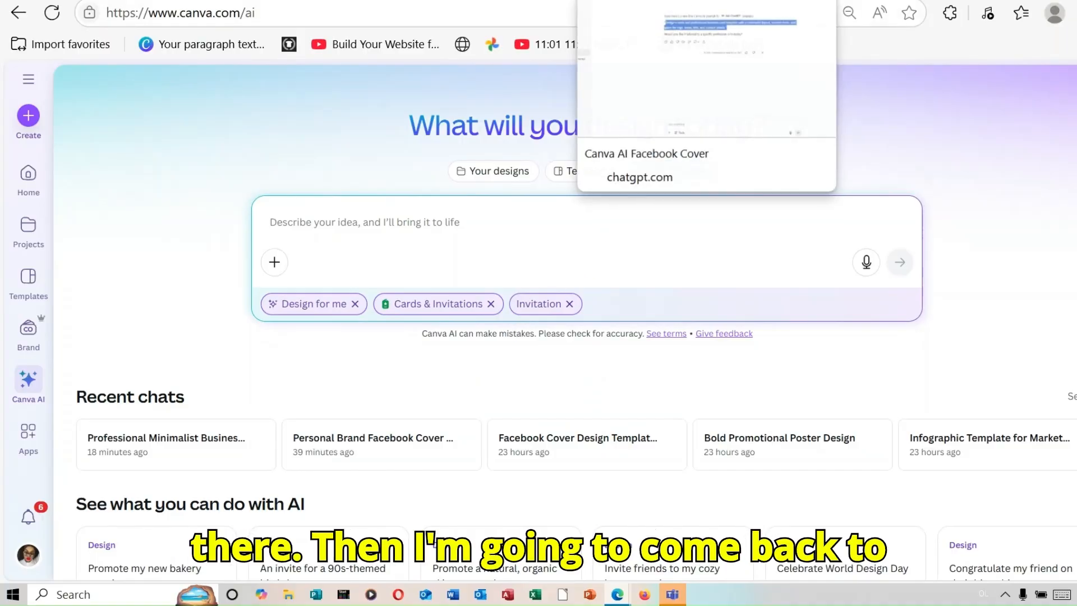
Switch to ChatGPT, copy the earlier business card request into a new message and ask for a single-line invitation card template prompt.
left_click(662, 1)
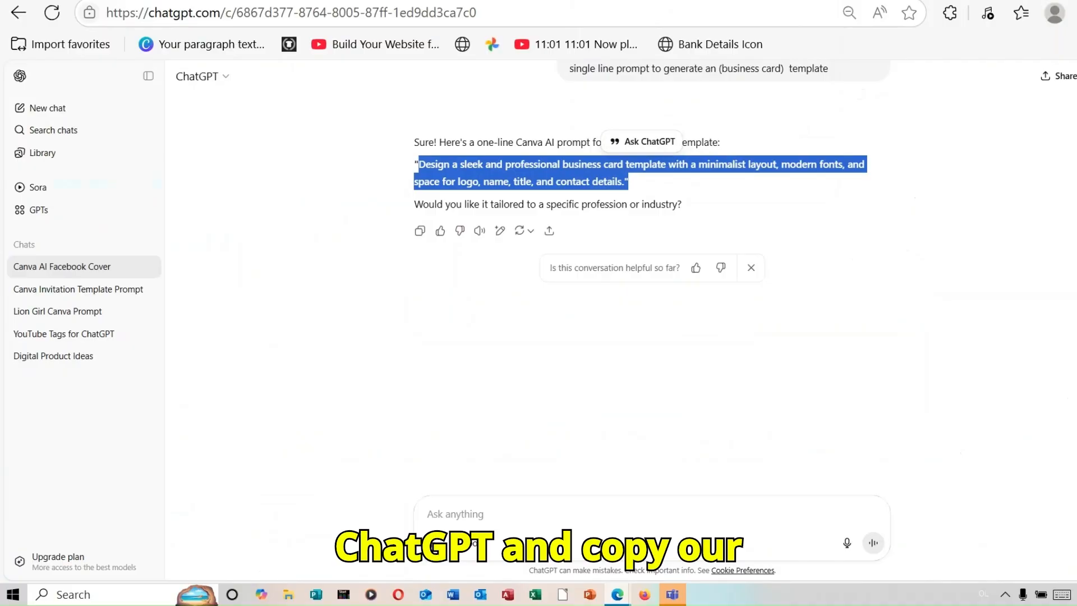
scroll(613, 108, "up", 2)
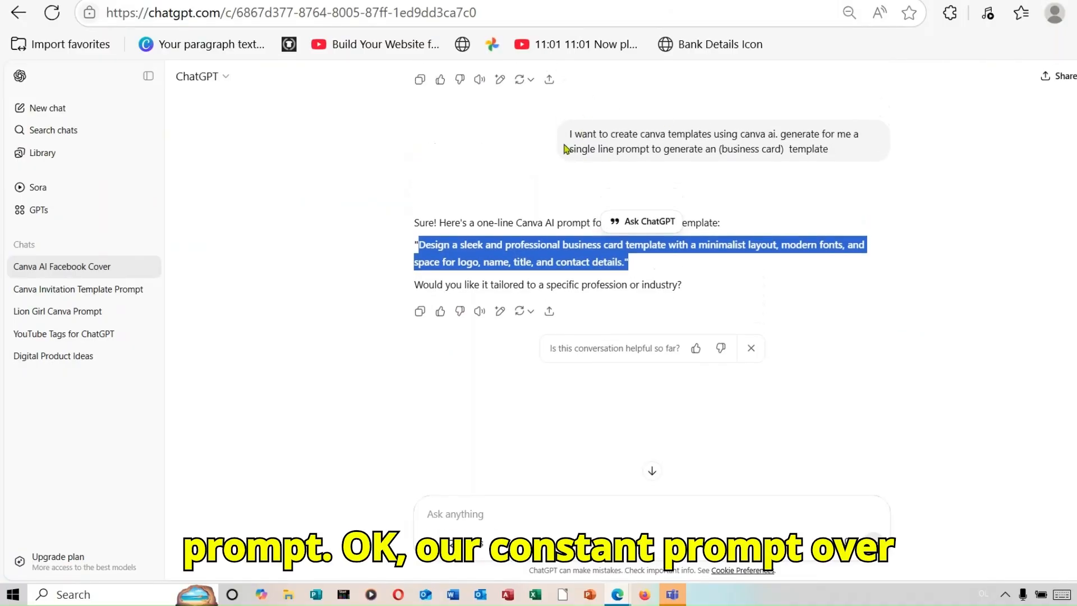
left_click_drag(566, 135, 760, 145)
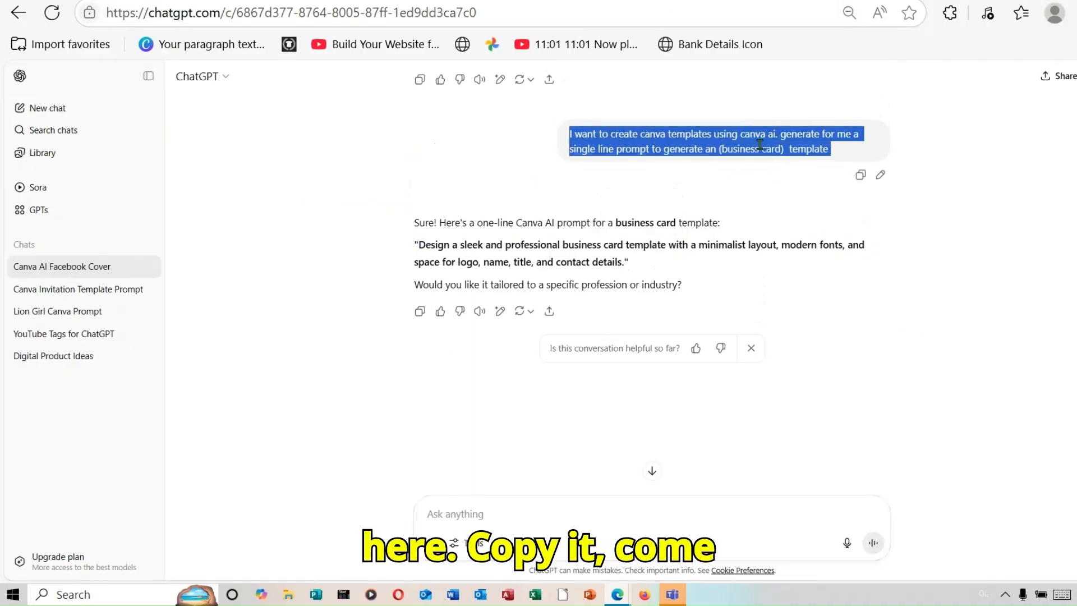
right_click(760, 145)
left_click(824, 162)
left_click(533, 516)
right_click(534, 516)
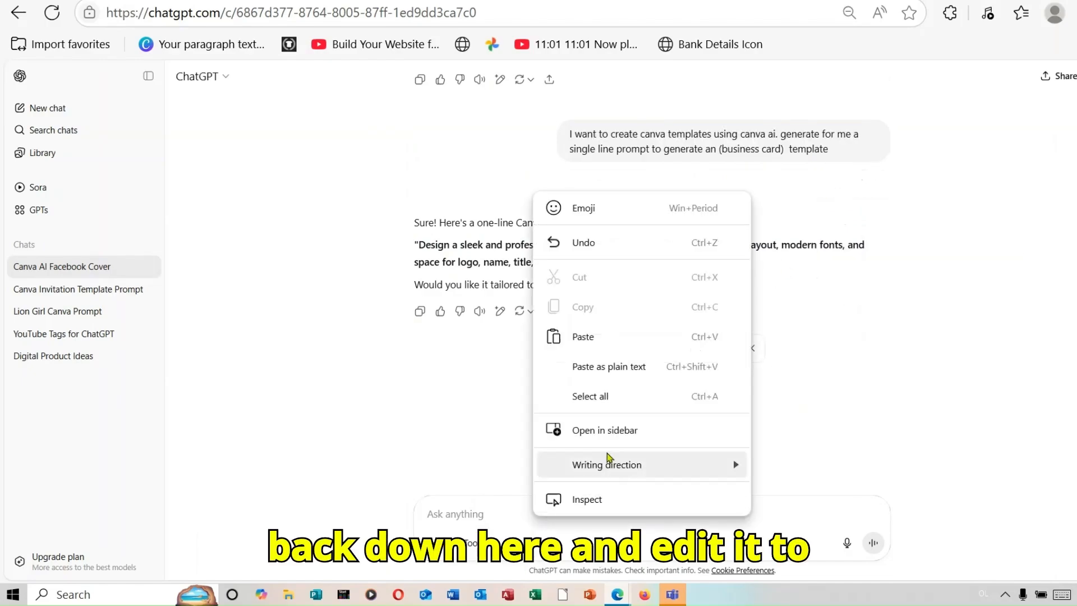
left_click(584, 336)
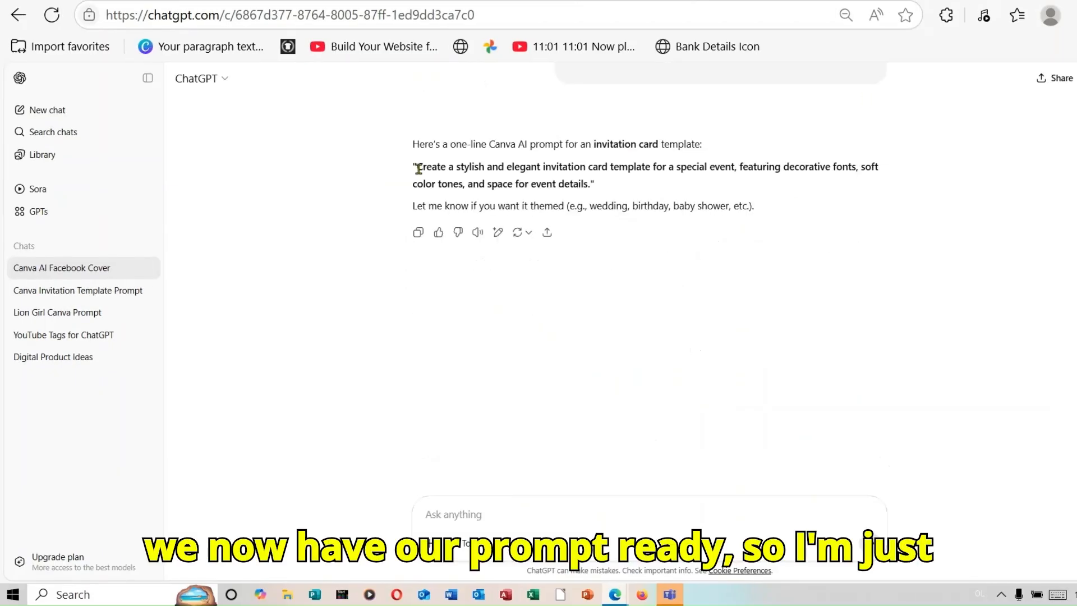
Copy the generated invitation card prompt and return to Canva AI.
left_click_drag(418, 169, 592, 185)
right_click(567, 178)
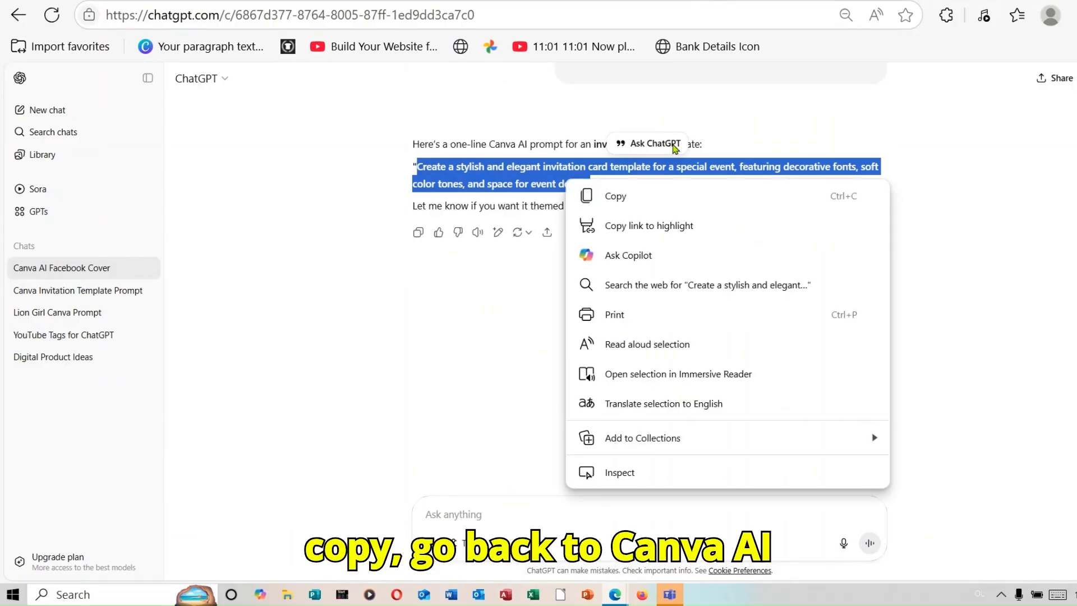
left_click(655, 192)
left_click(583, 1)
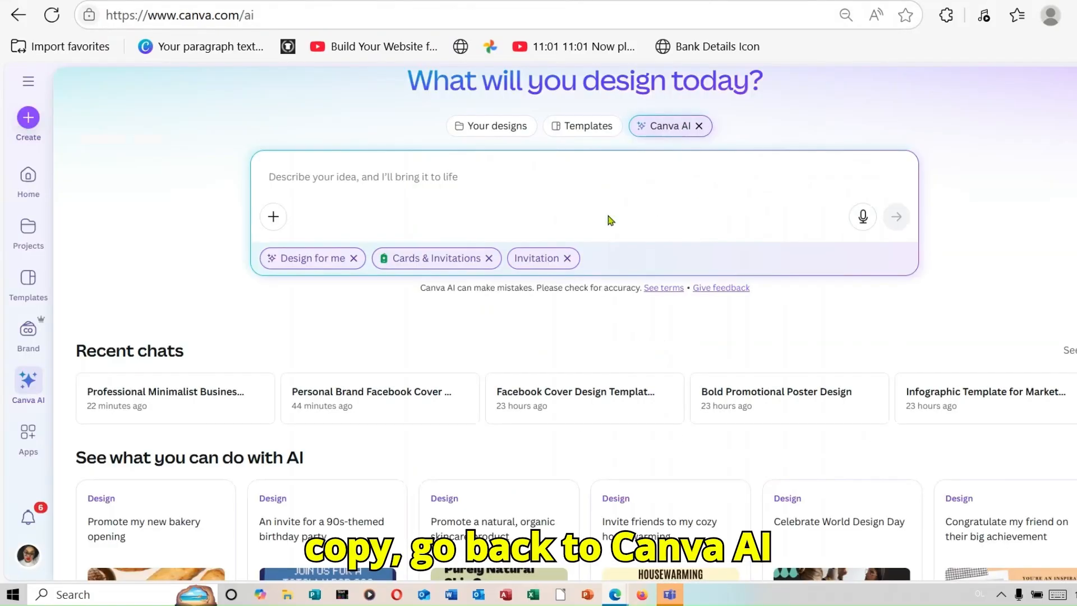
Paste the copied invitation prompt as the design description and generate the designs.
right_click(416, 184)
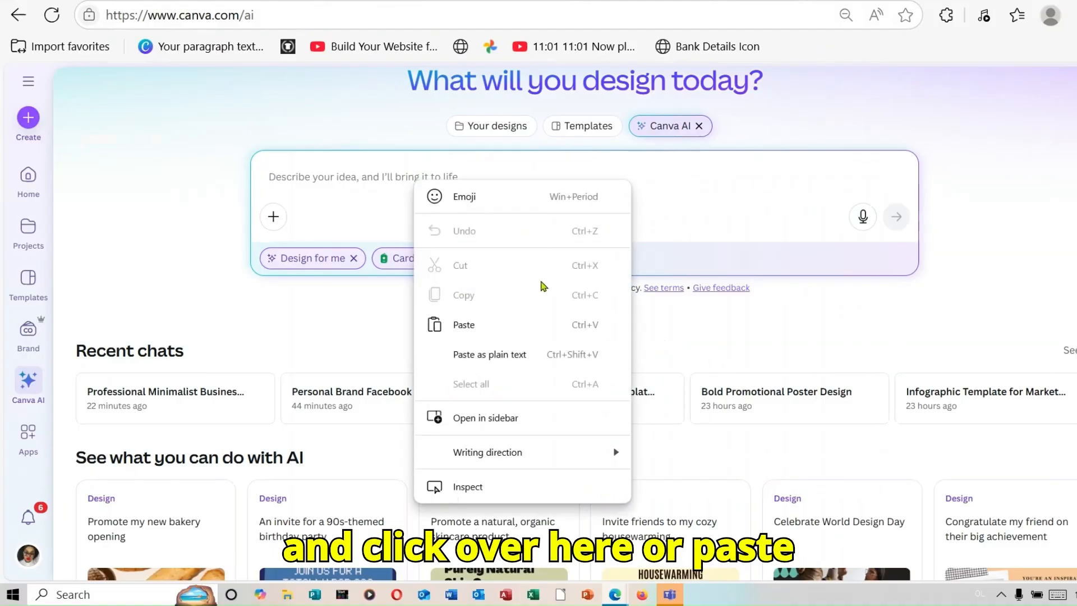
left_click(497, 322)
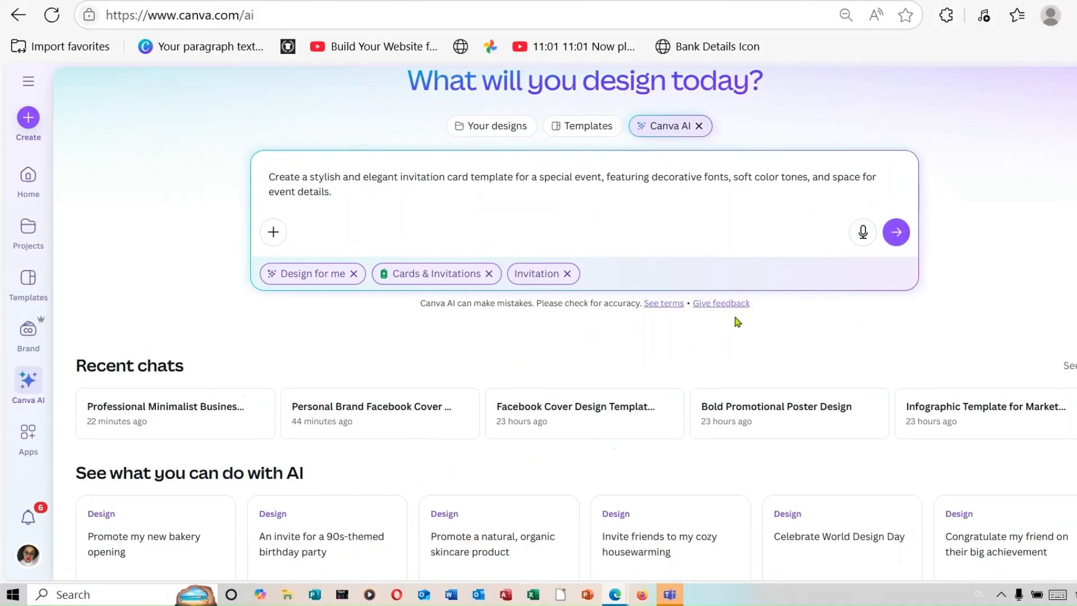
left_click(896, 231)
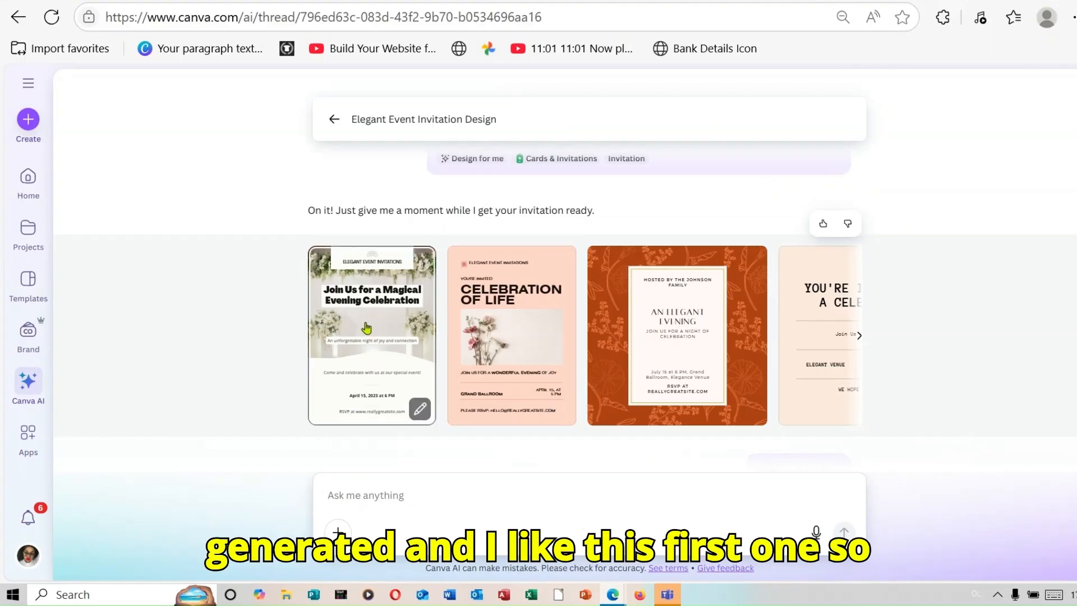
Browse the generated invitations and open the first one, "Join Us for a Magical Evening Celebration".
left_click(859, 335)
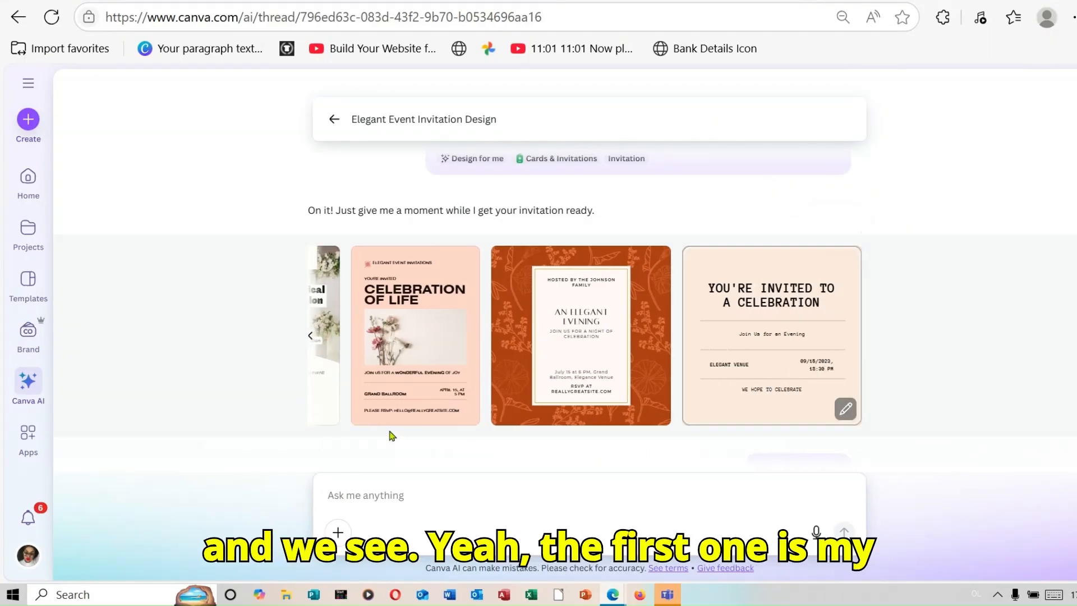
left_click(311, 336)
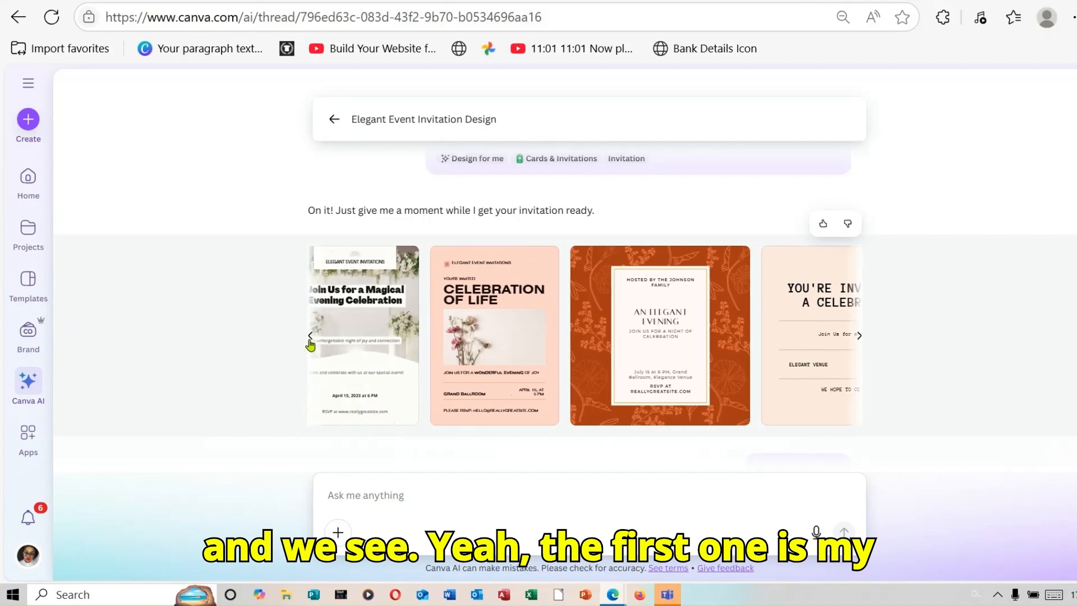
left_click(373, 334)
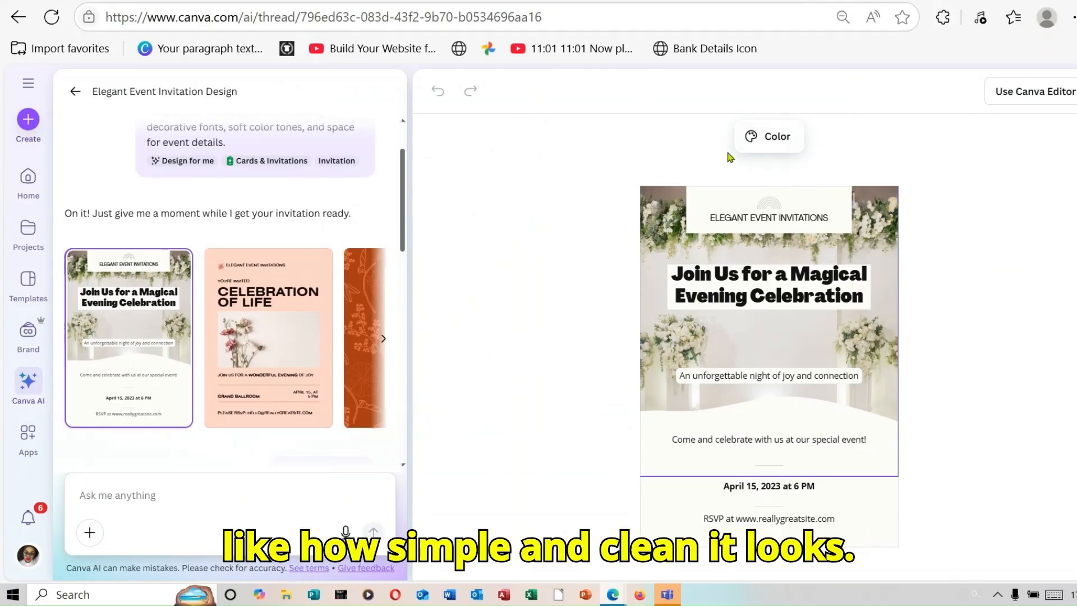
Recolor the invitation with the orange, grey and black-and-orange palettes made for this design, and undo the last palette change.
left_click(781, 140)
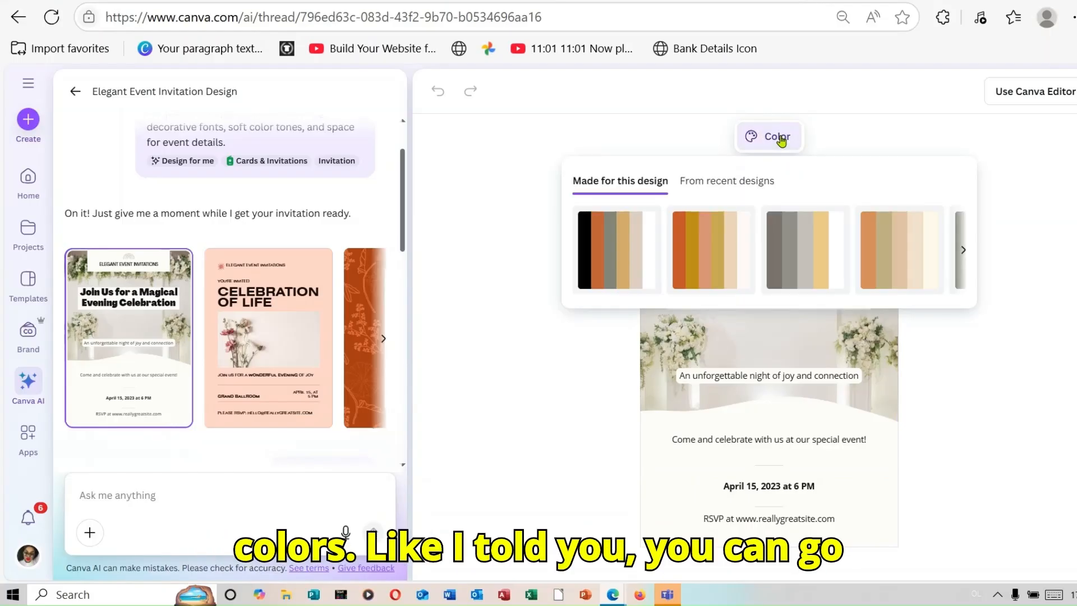
left_click(696, 254)
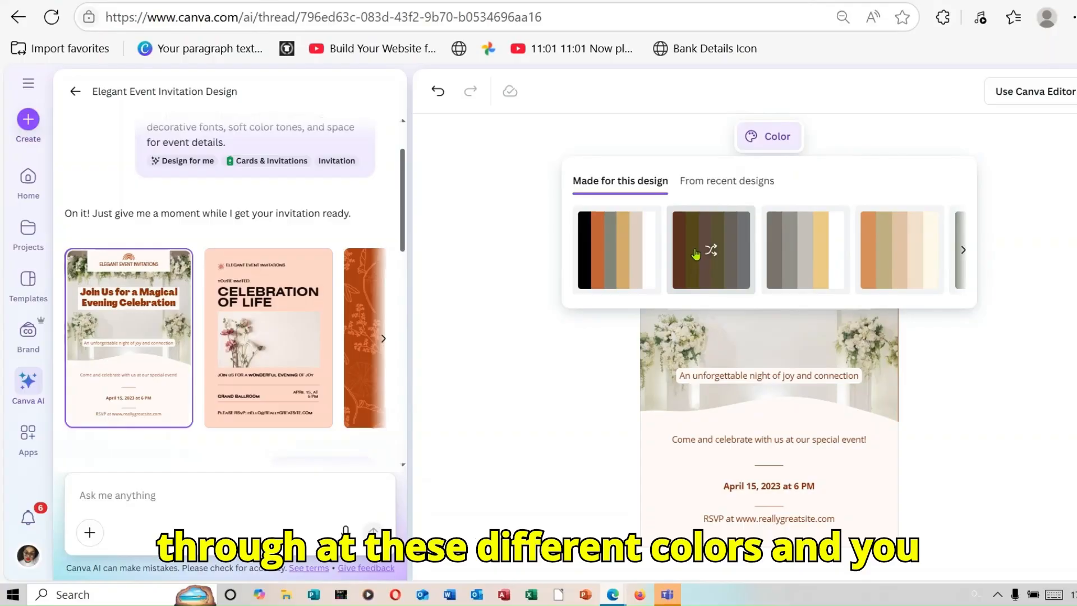
left_click(788, 254)
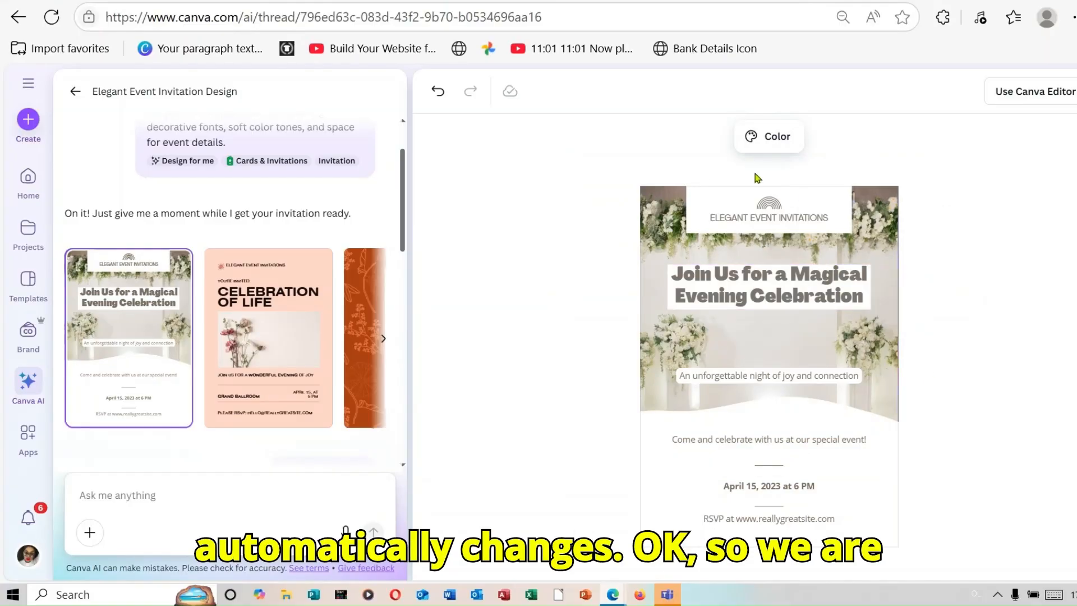
left_click(754, 143)
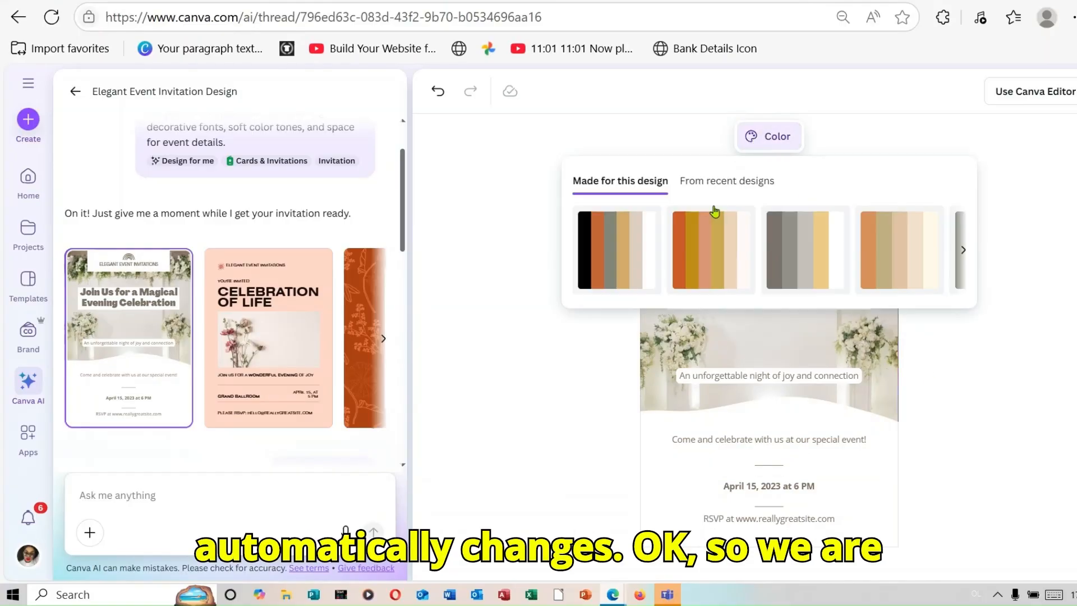
left_click(596, 271)
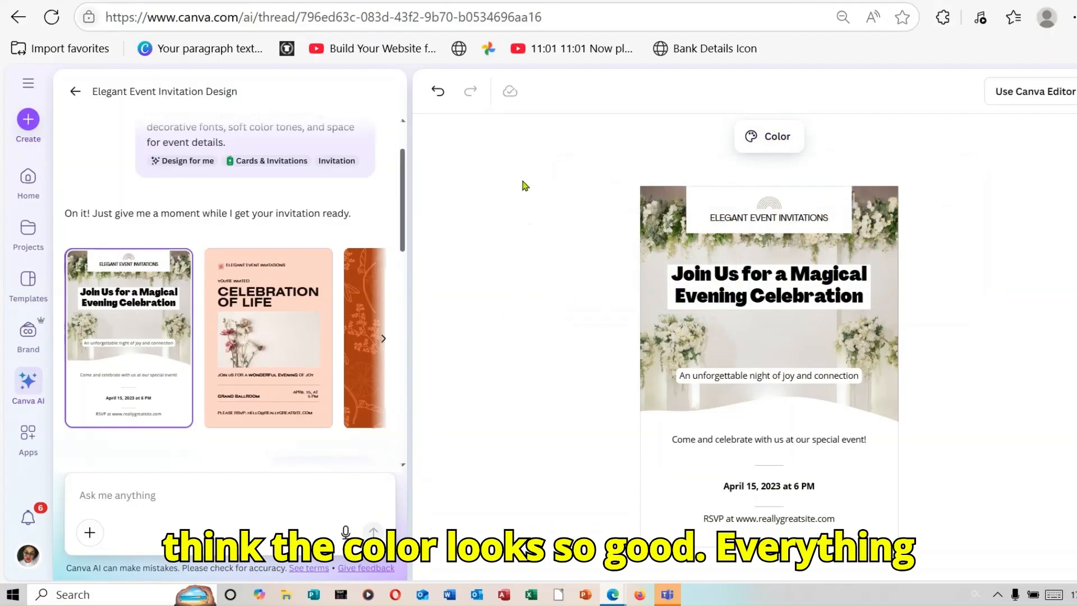
left_click(437, 91)
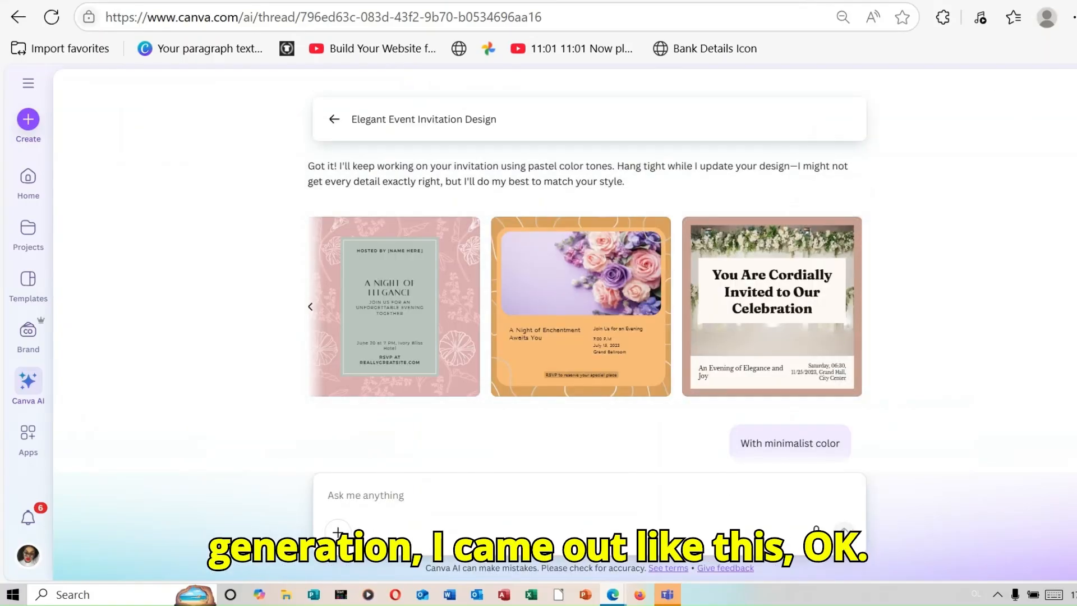
Compare the pastel and minimalist color invitation sets, previewing the fourth pastel design.
scroll(585, 314, "up", 7)
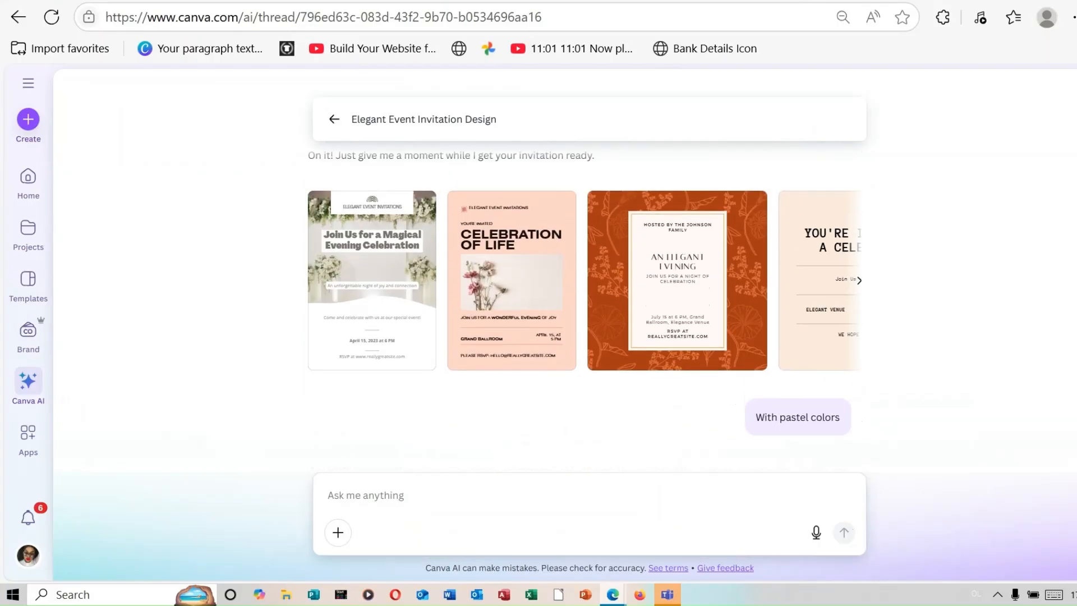
scroll(586, 315, "down", 5)
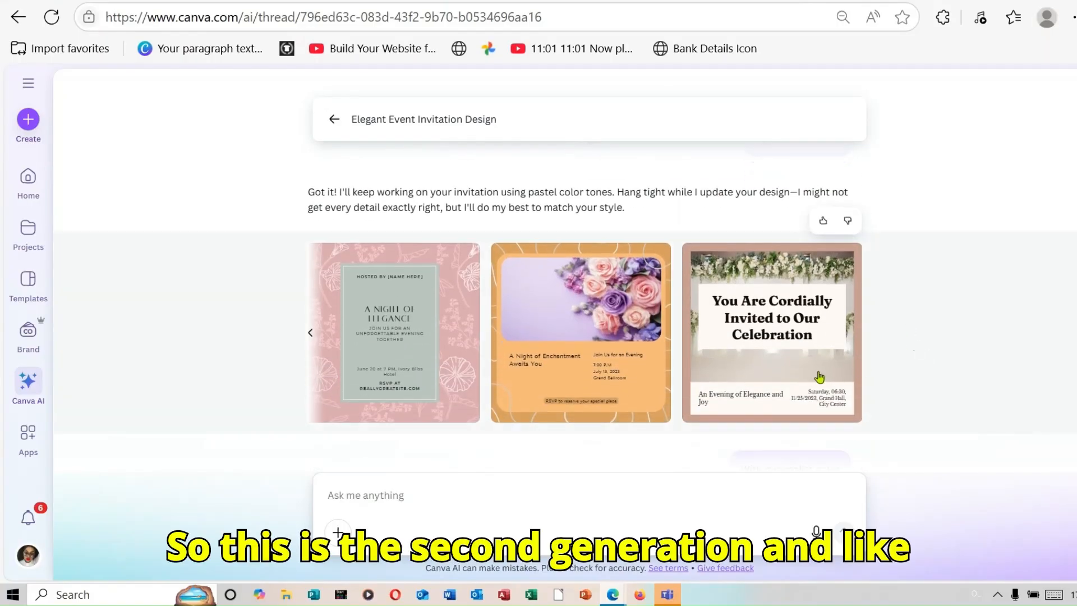
left_click(309, 336)
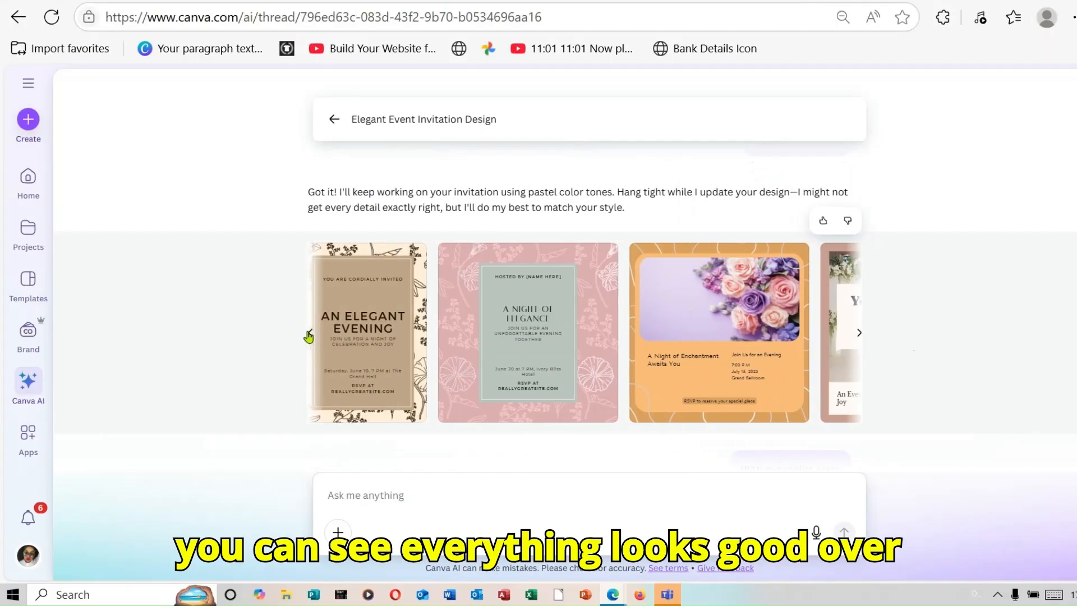
left_click(861, 337)
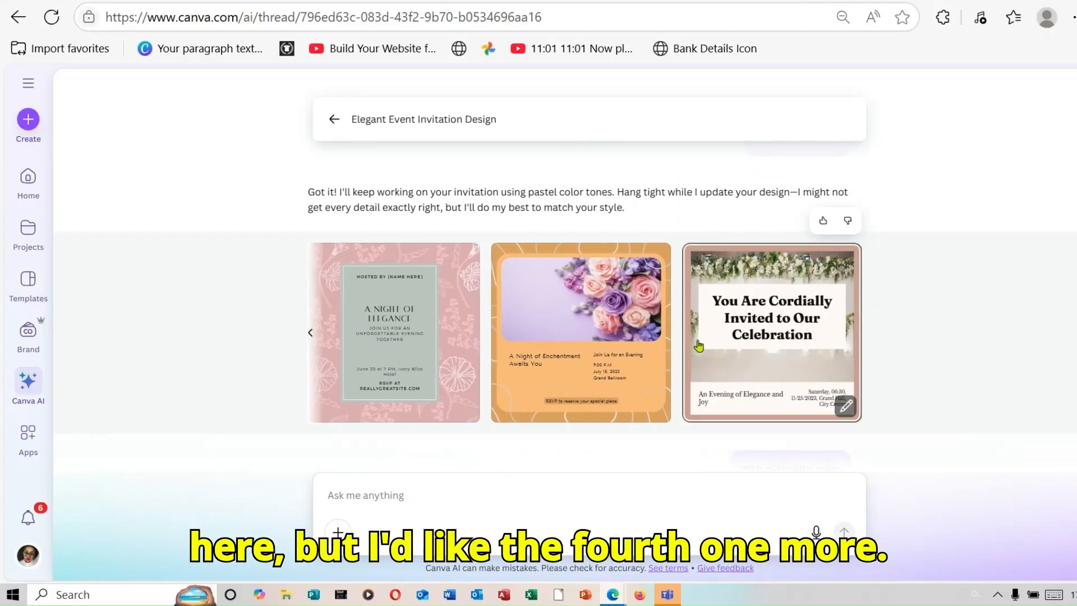
left_click(757, 309)
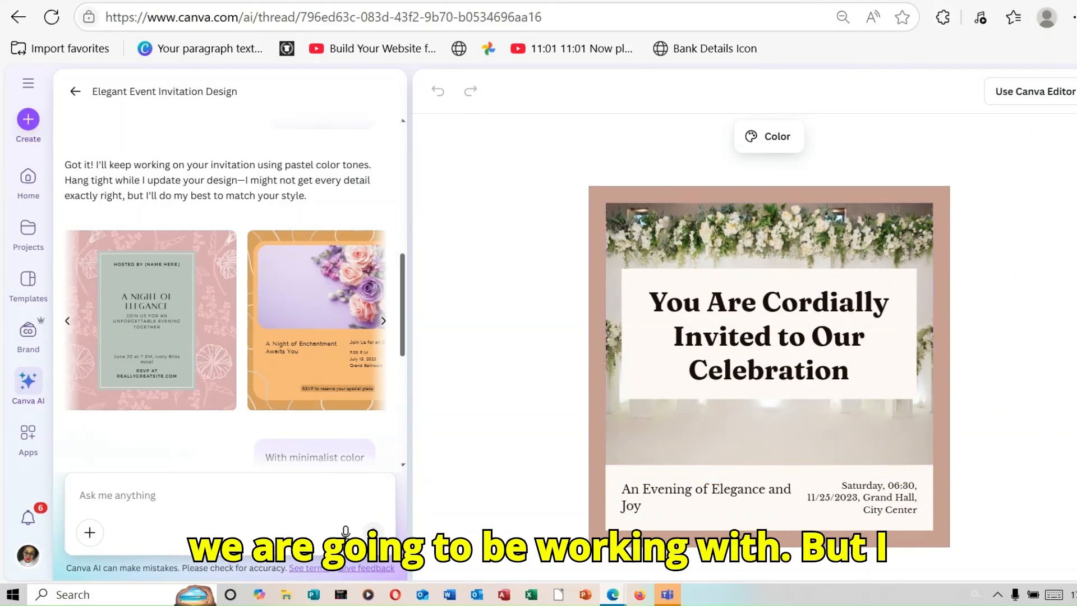
left_click(1075, 91)
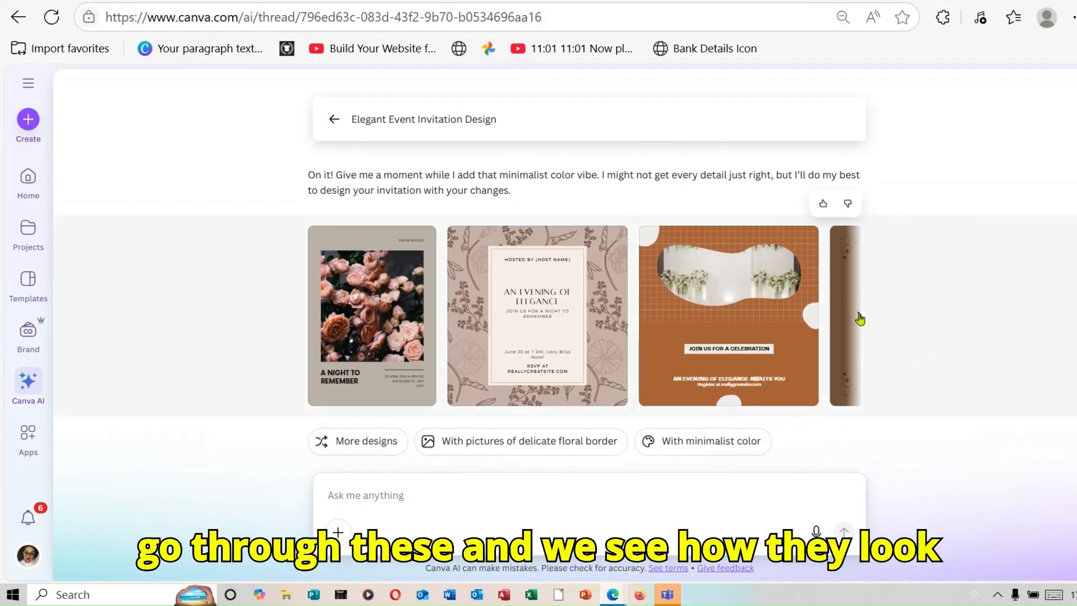
left_click(860, 319)
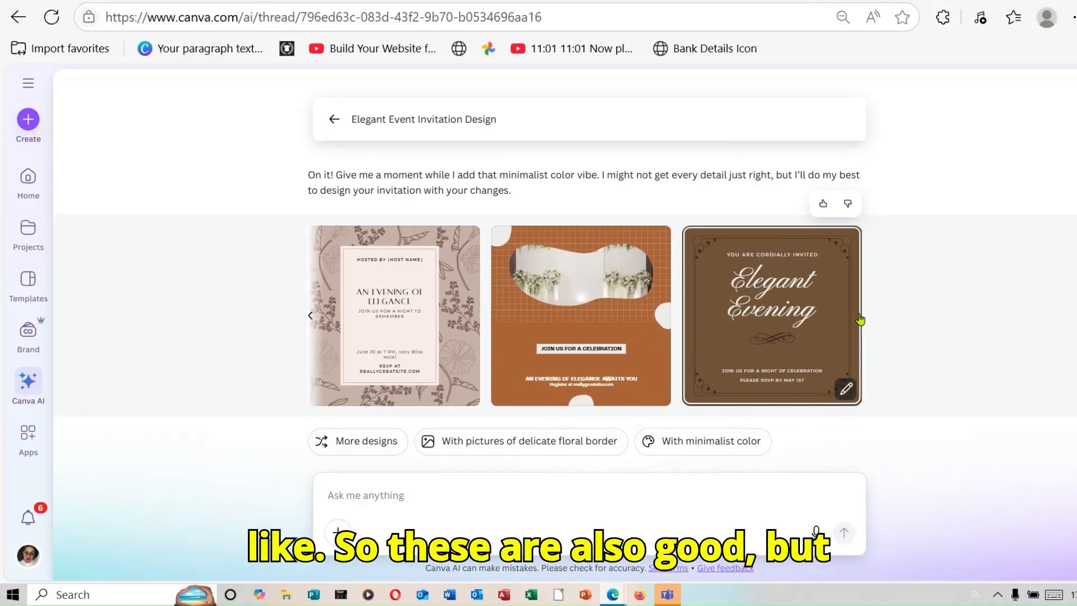
Open the pastel "You Are Cordially Invited to Our Celebration" design in the Canva Editor and select its heading text.
scroll(586, 314, "up", 5)
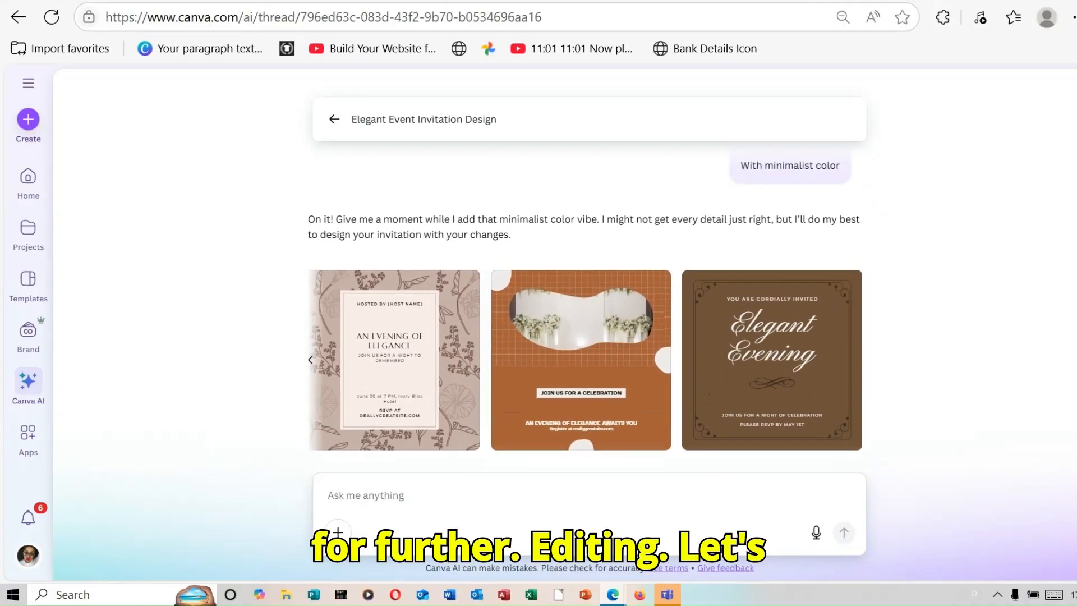
scroll(585, 314, "up", 2)
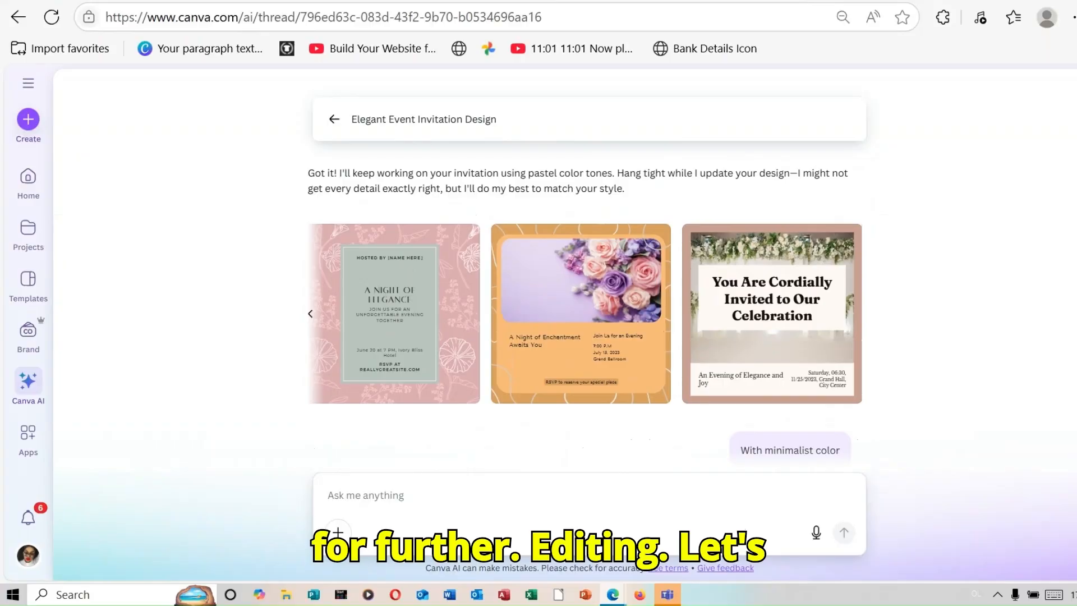
left_click(750, 306)
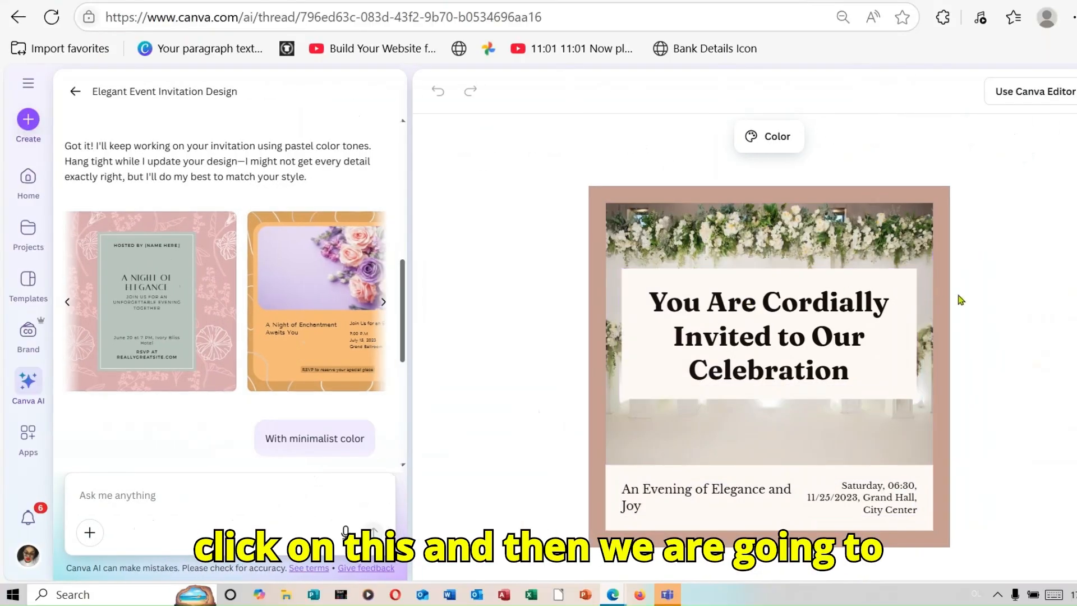
left_click(1018, 94)
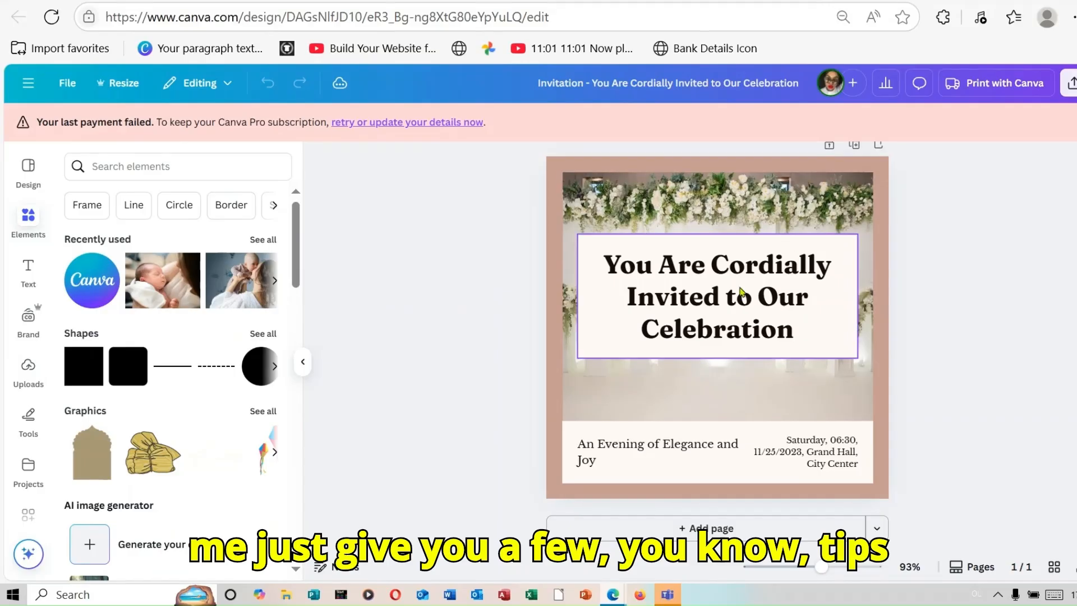
left_click(741, 292)
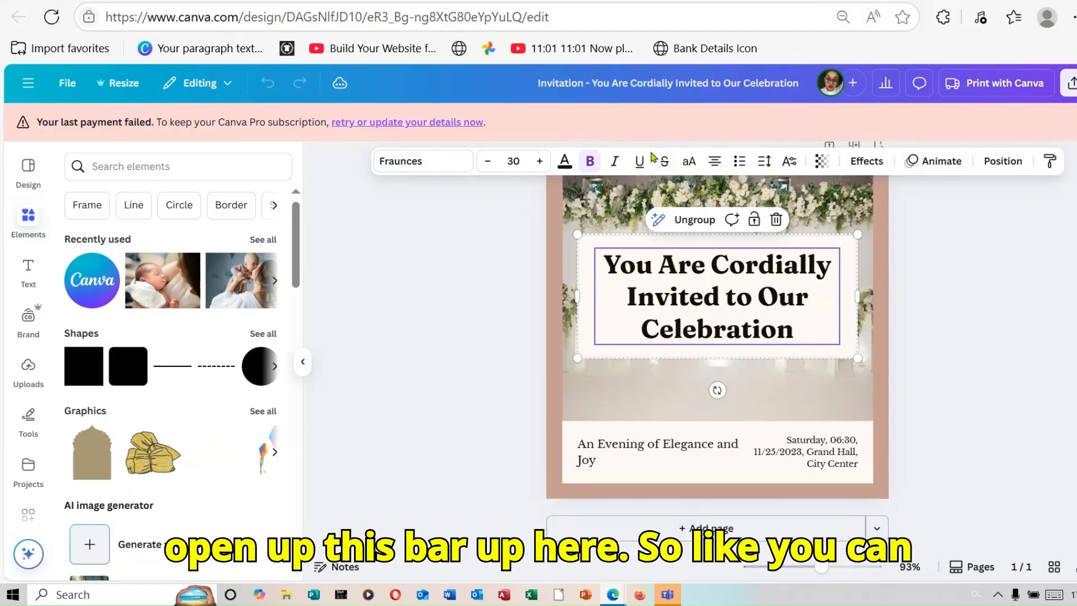
Examine the fonts, text colors and text effects available for the invitation's heading.
left_click(461, 166)
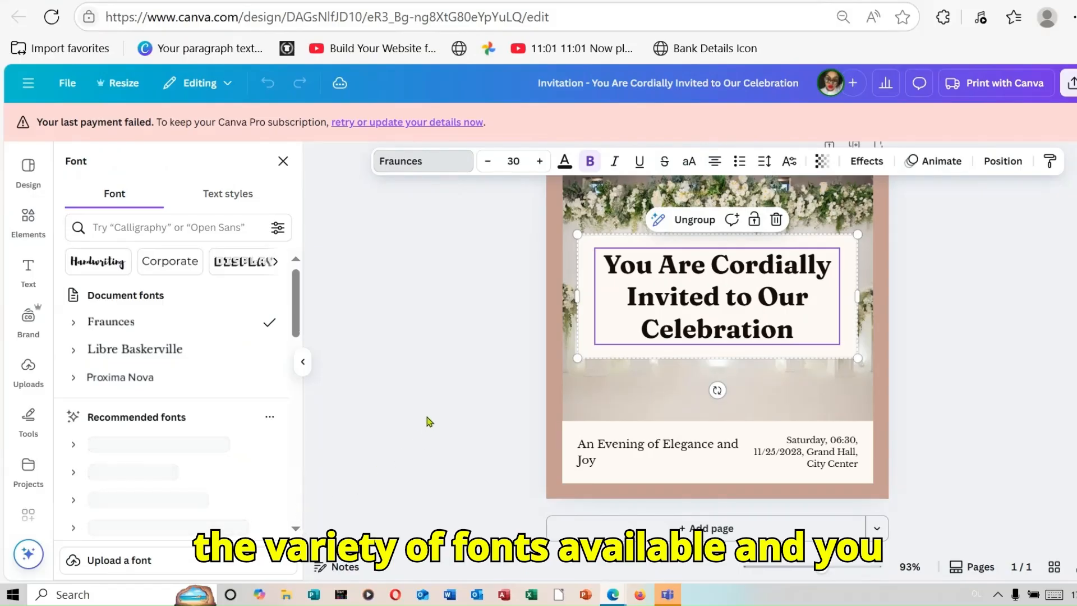
double_click(798, 341)
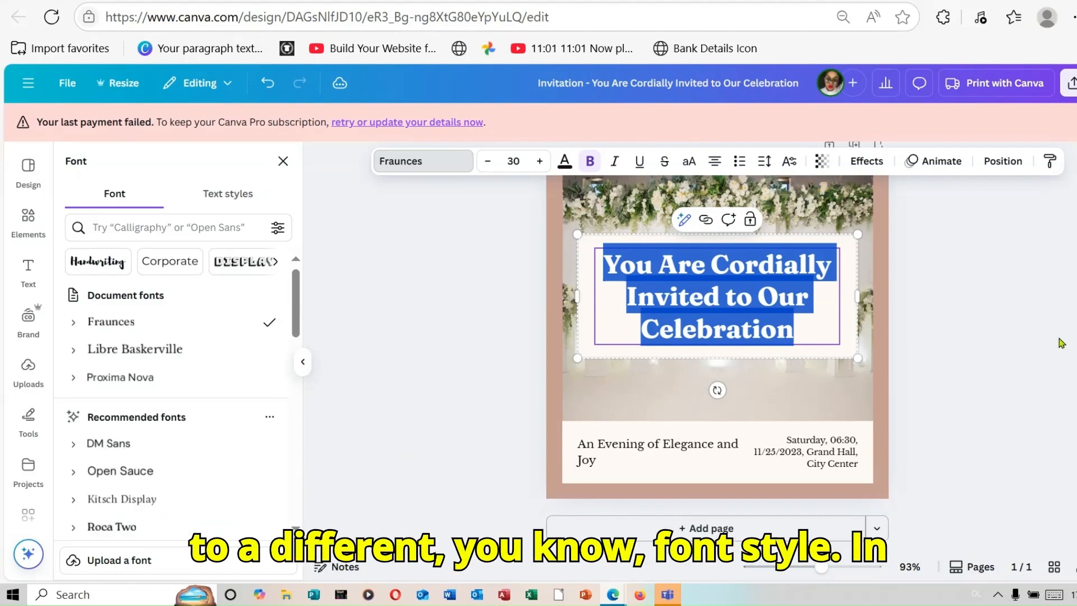
left_click(1011, 315)
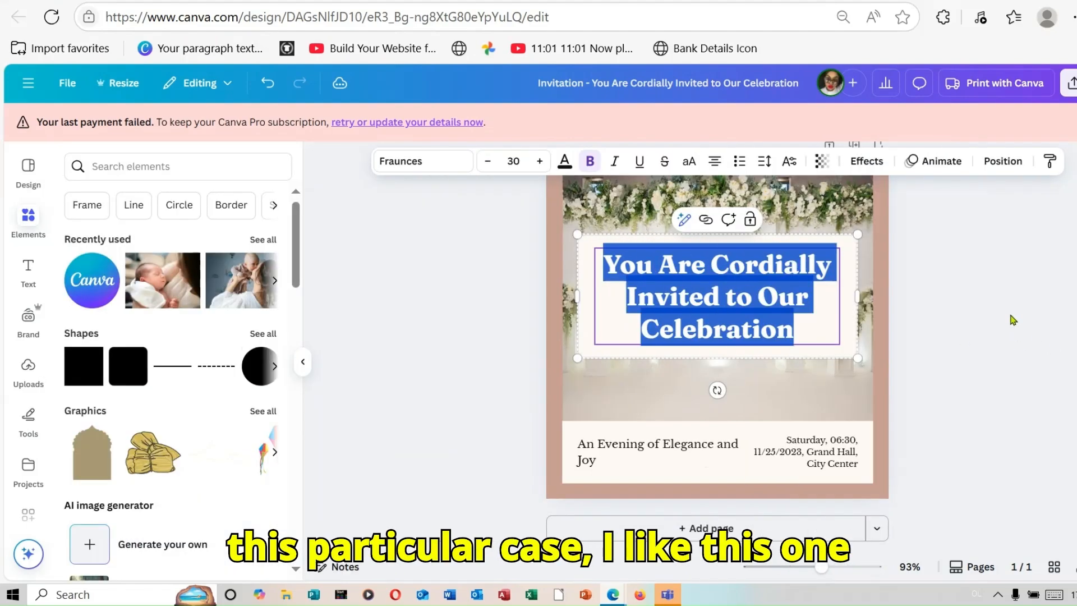
left_click(983, 312)
left_click(756, 288)
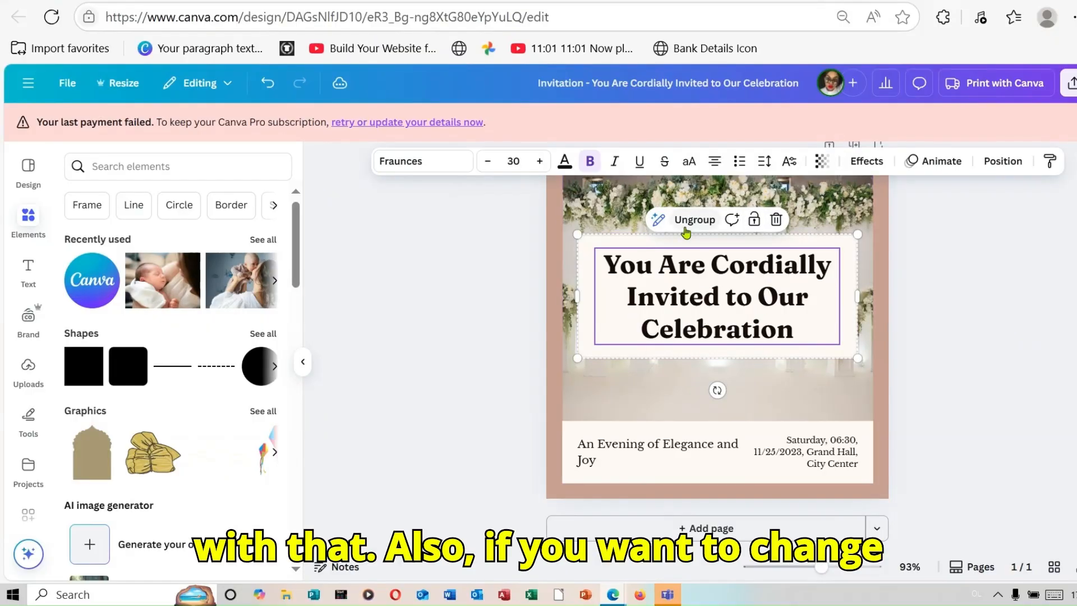
left_click(565, 166)
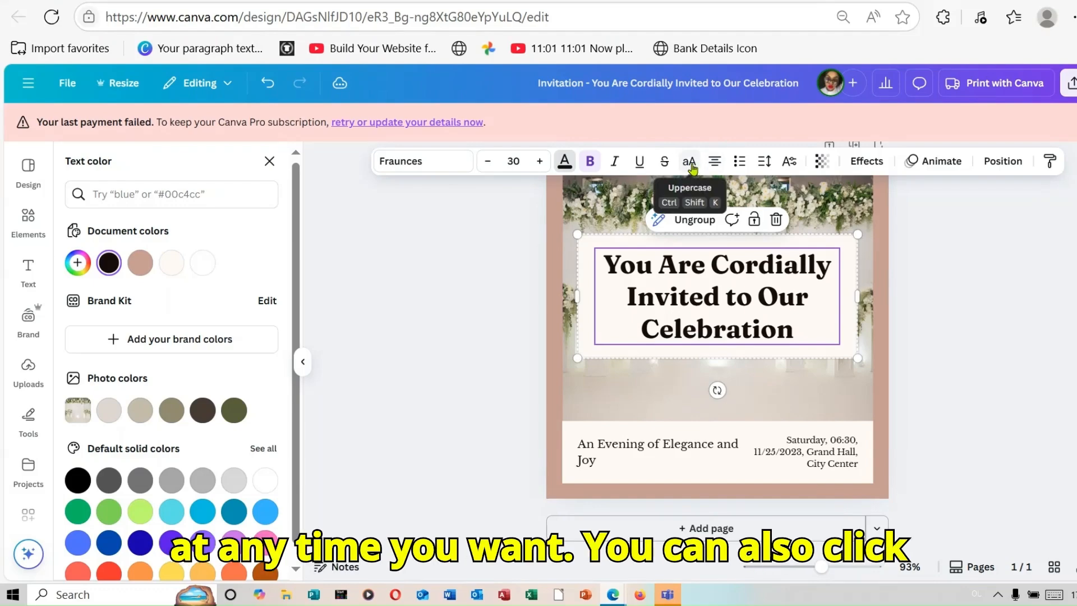
left_click(867, 161)
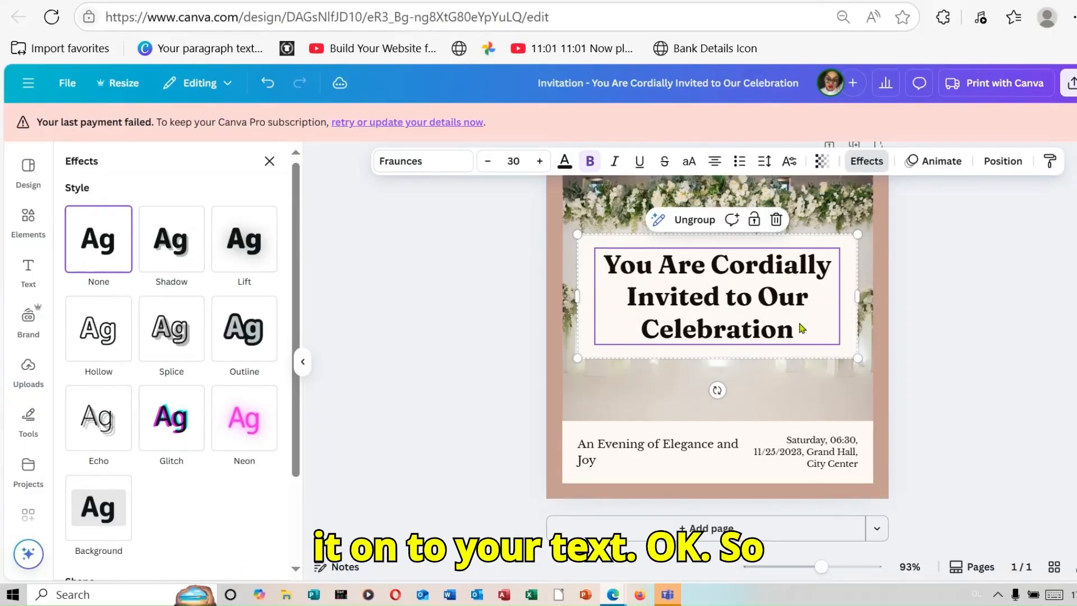
left_click(1017, 337)
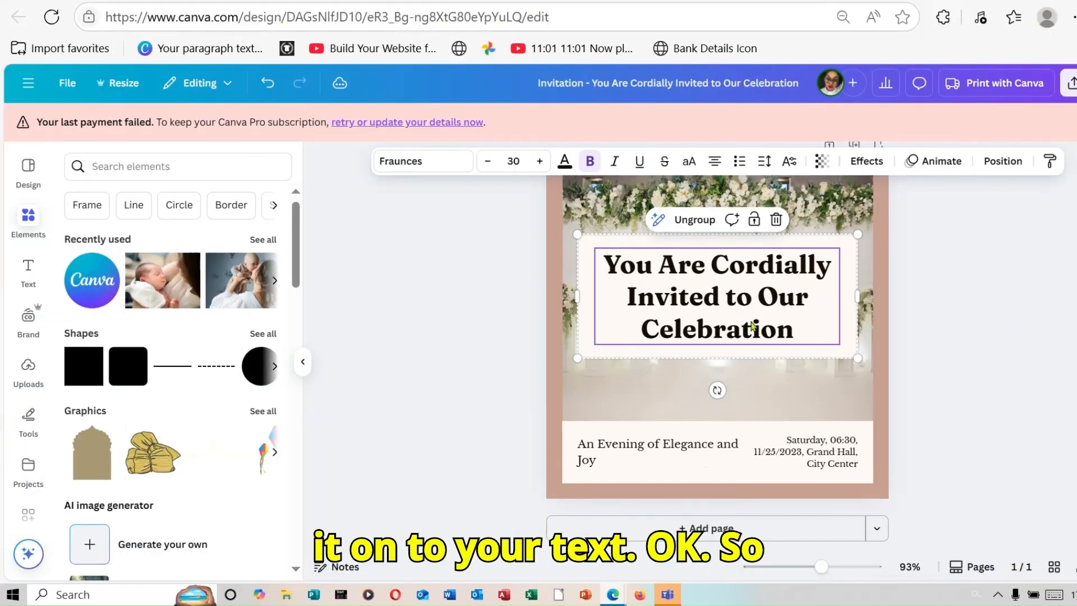
Try replacing the invitation's background photo with the pink and orange daisy photo from a "floral" search, and undo the replacement.
left_click(610, 209)
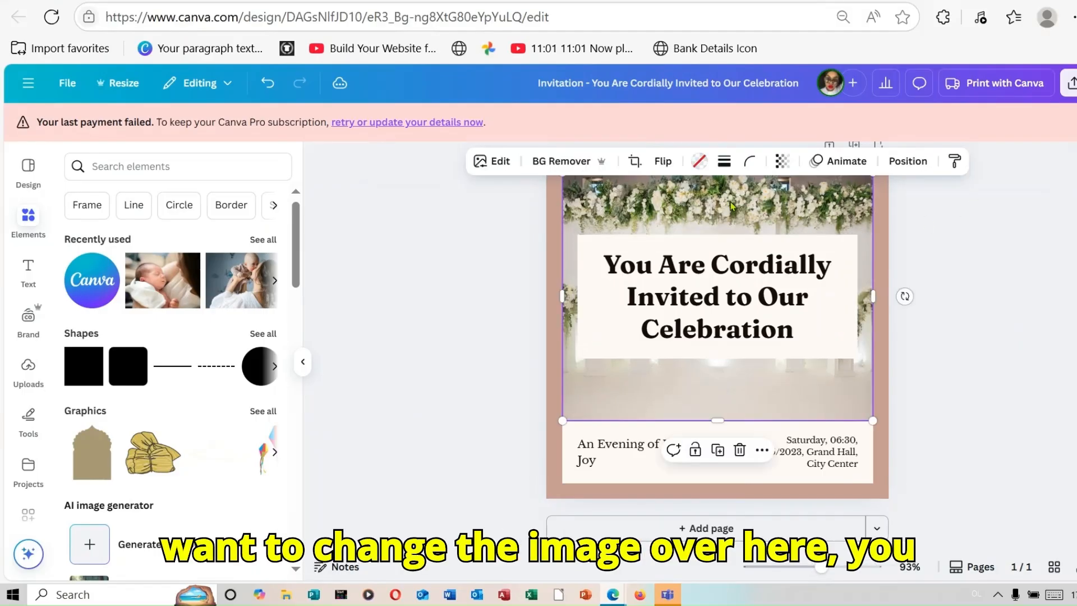
left_click(28, 213)
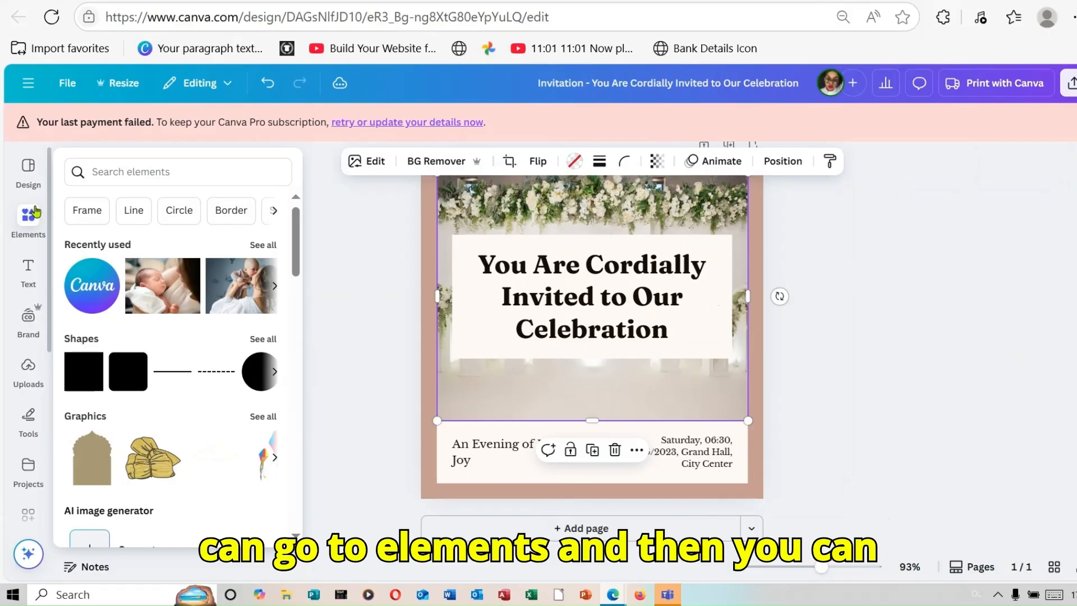
left_click(151, 172)
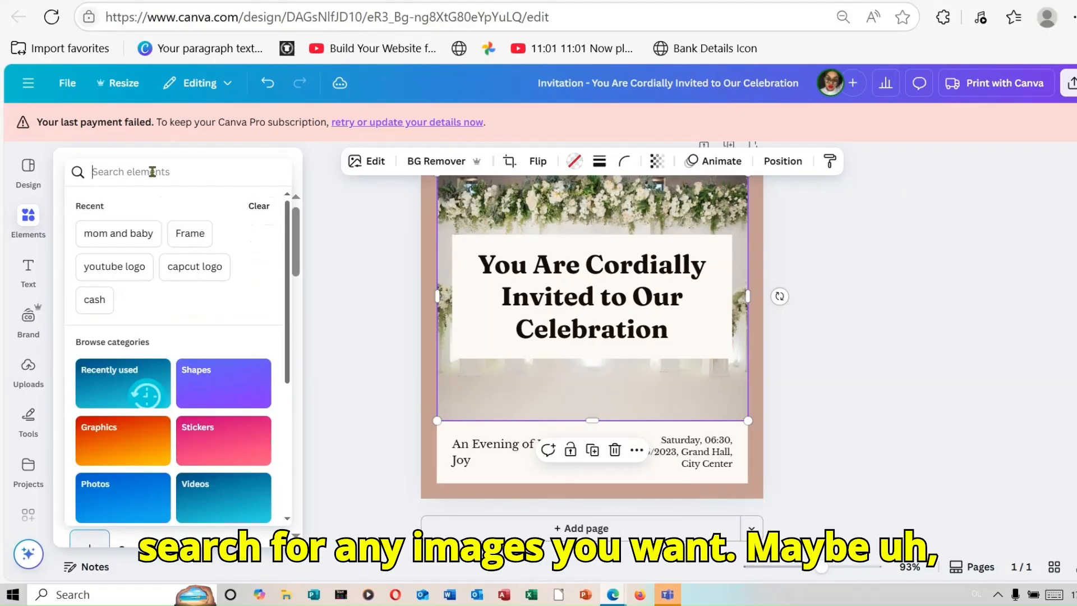
type("f")
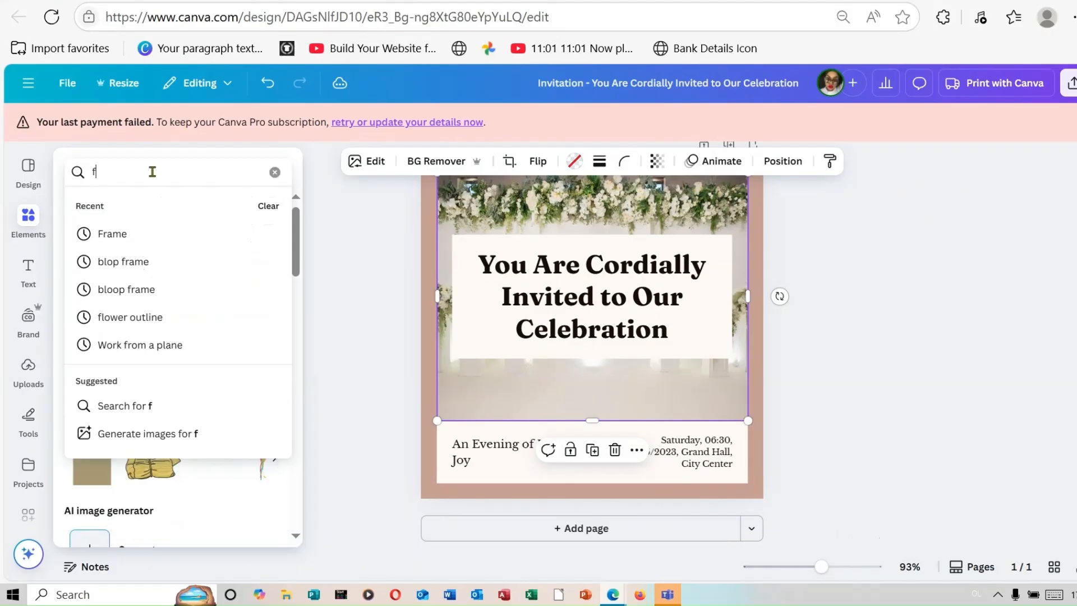
type("loral")
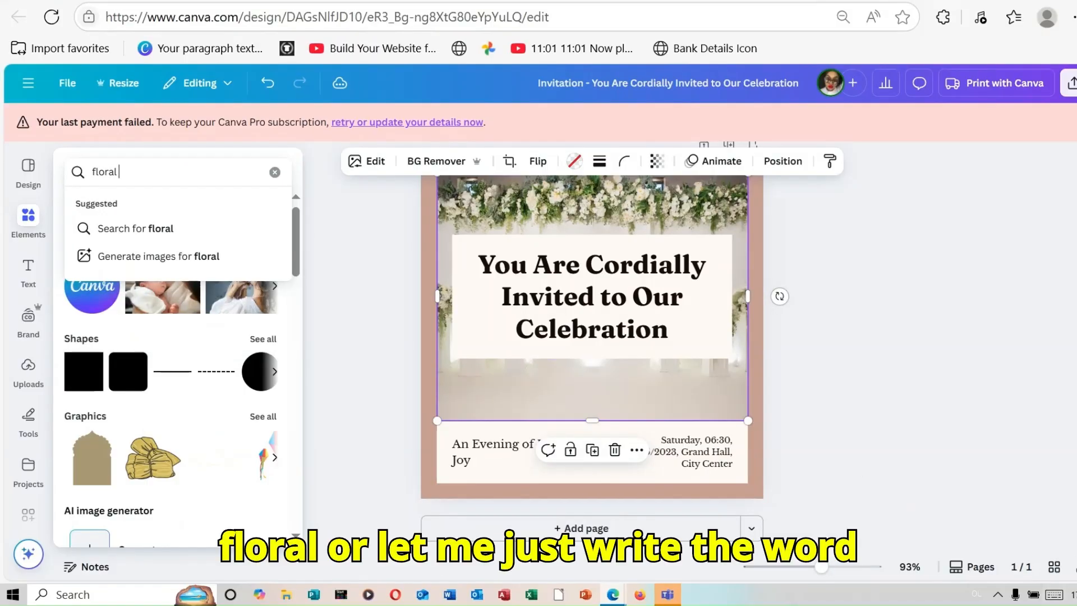
key("Return")
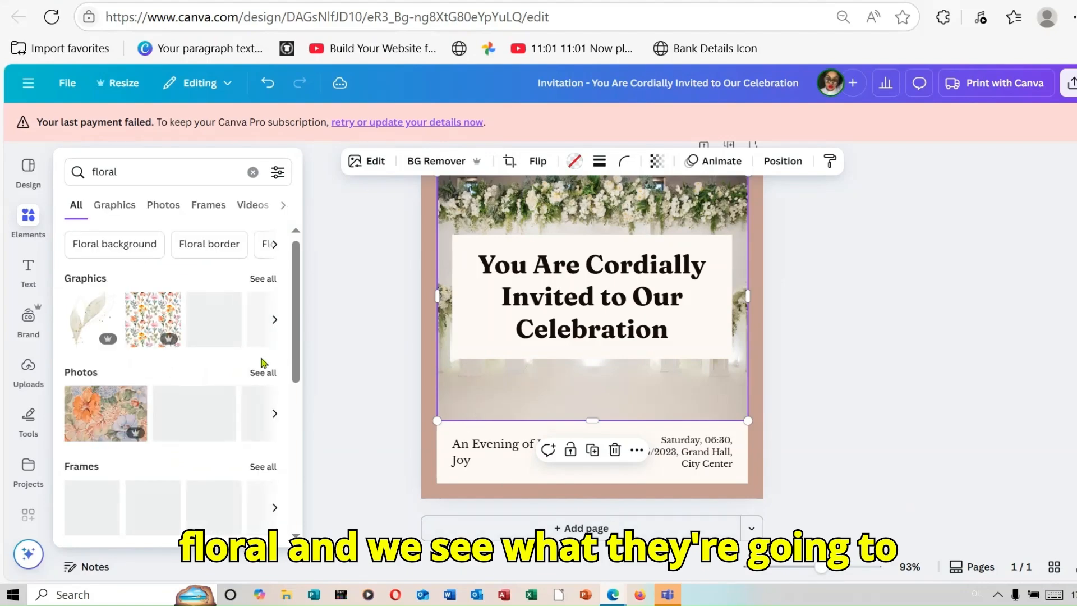
left_click(265, 373)
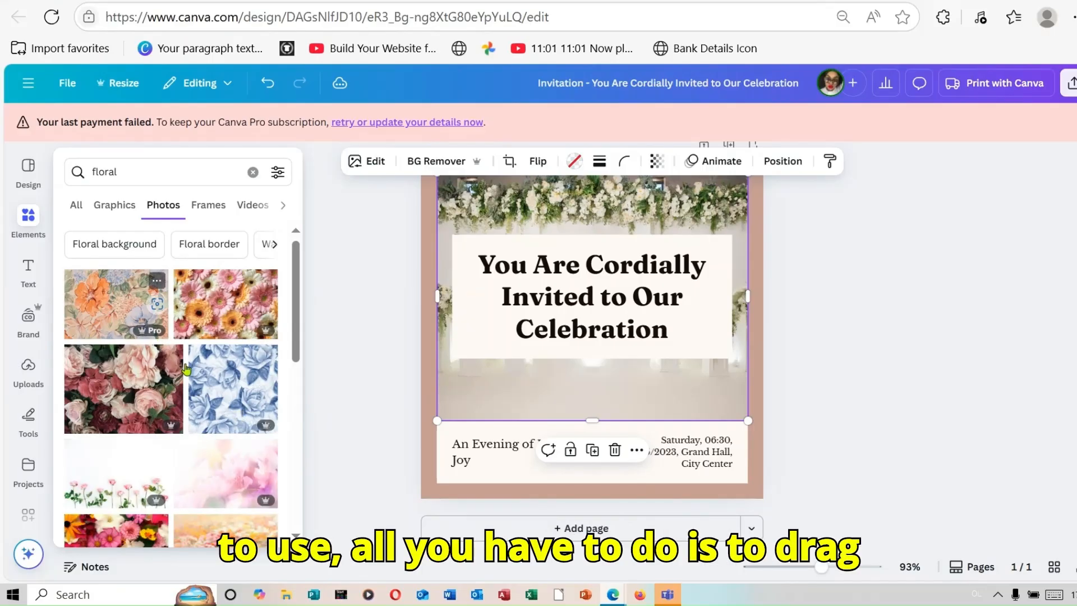
left_click_drag(226, 303, 471, 203)
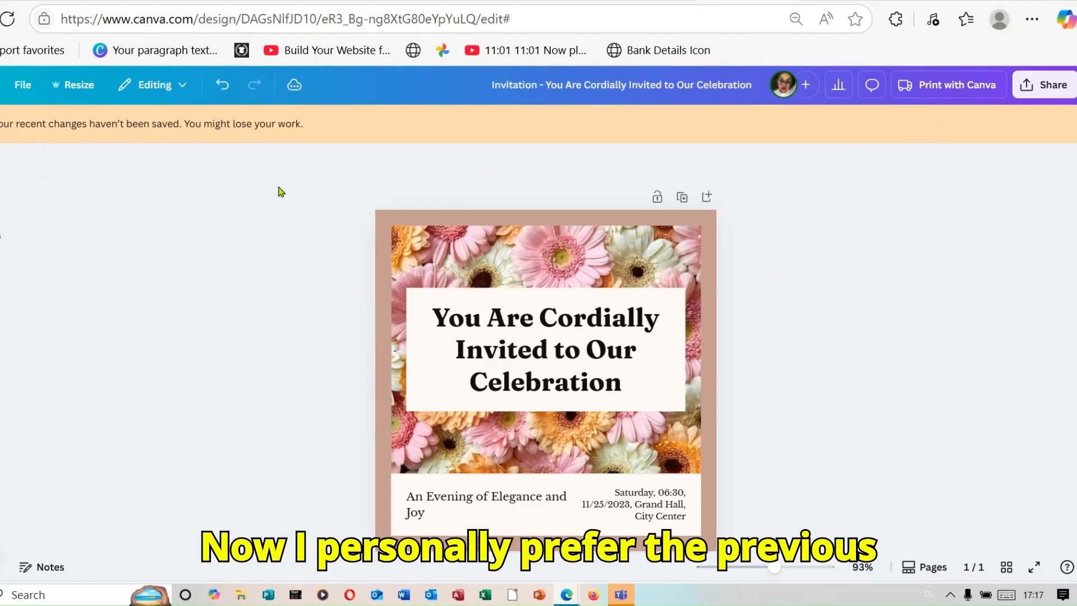
left_click(222, 85)
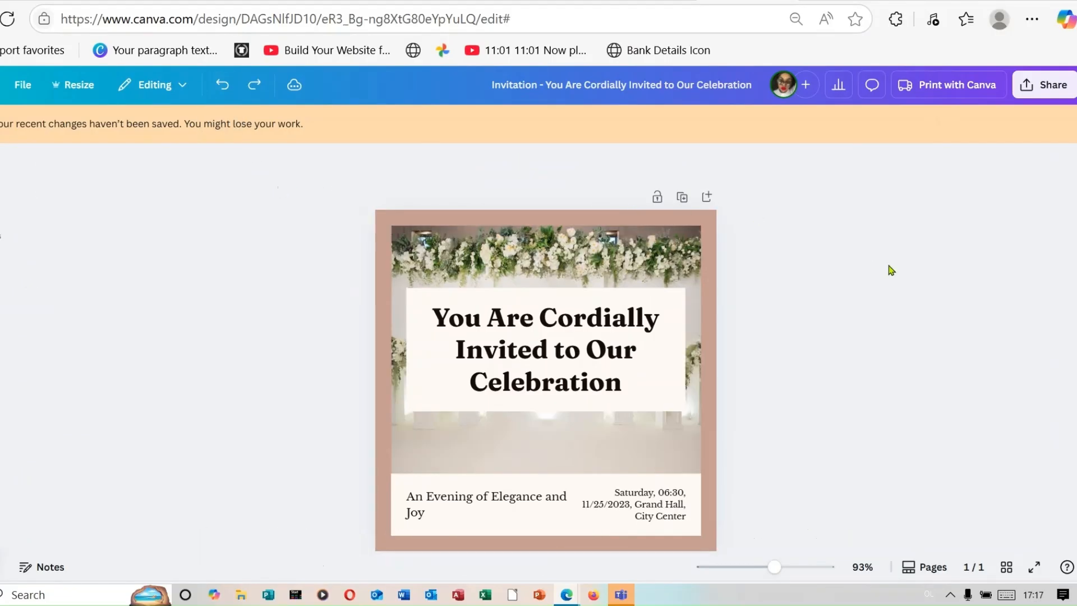
Create a public template link for the invitation design and copy it to the clipboard.
left_click(1063, 87)
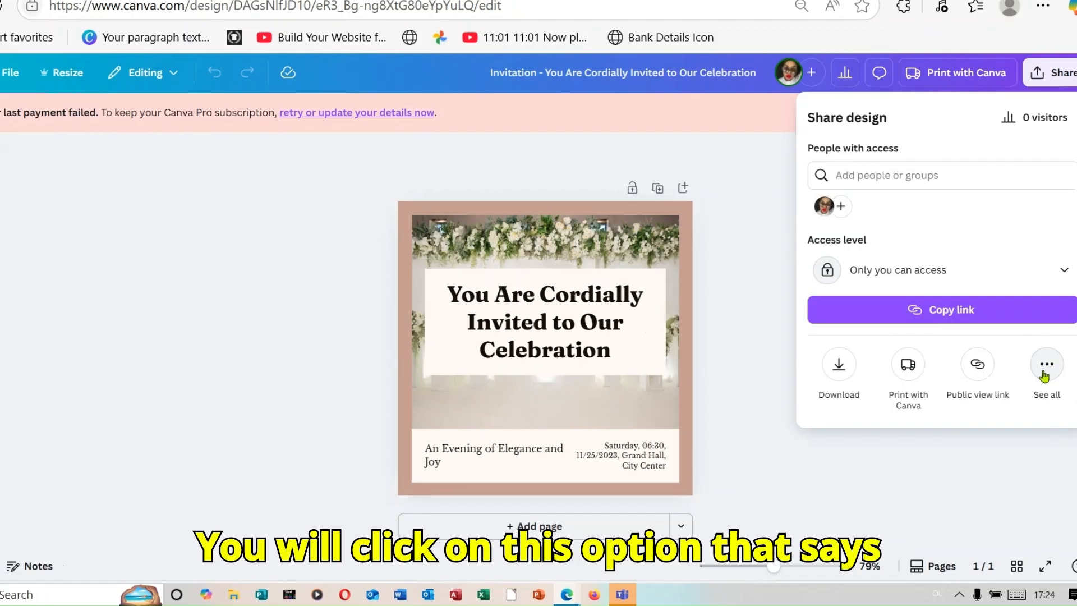
left_click(1048, 368)
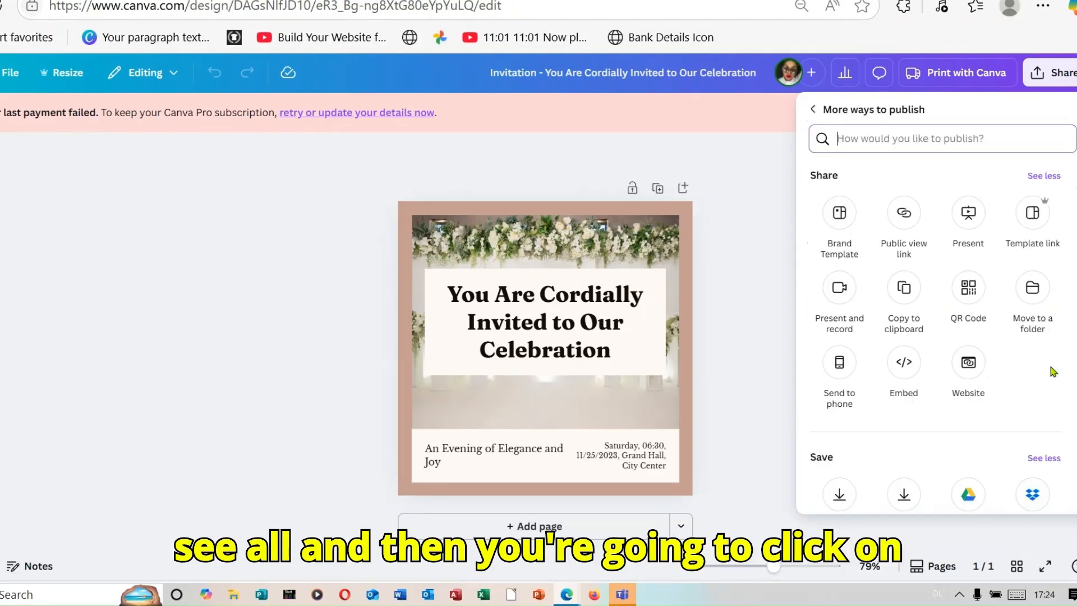
left_click(1029, 225)
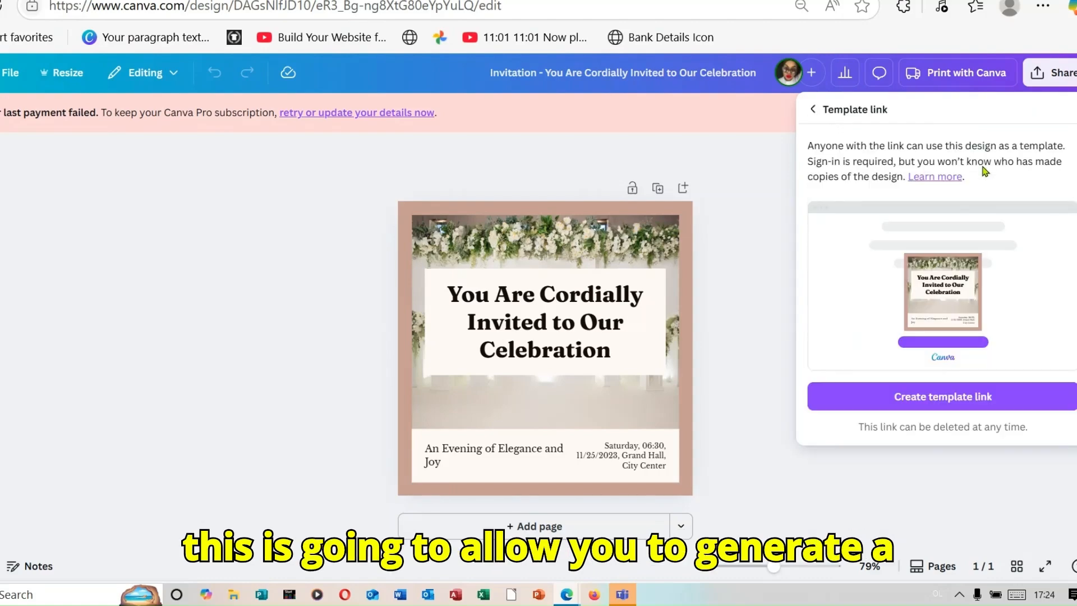
left_click(965, 400)
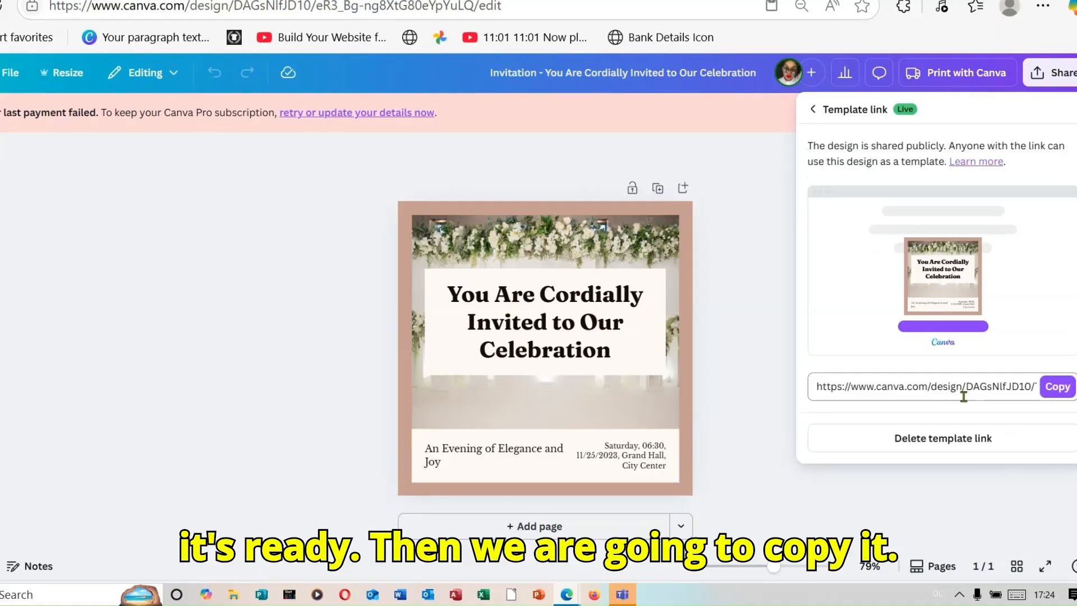
left_click(1056, 387)
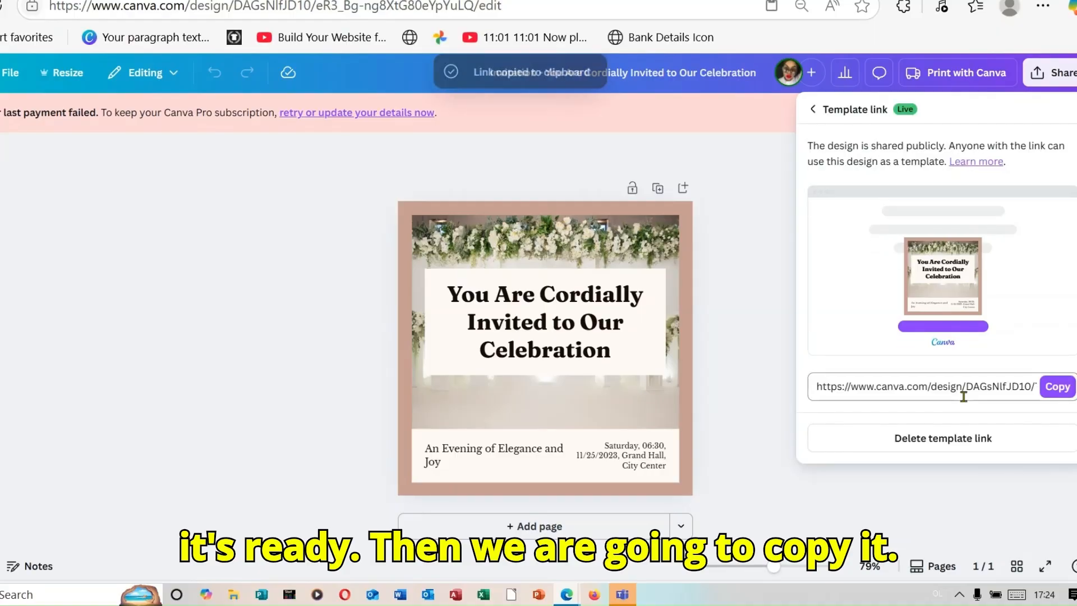
left_click(1056, 392)
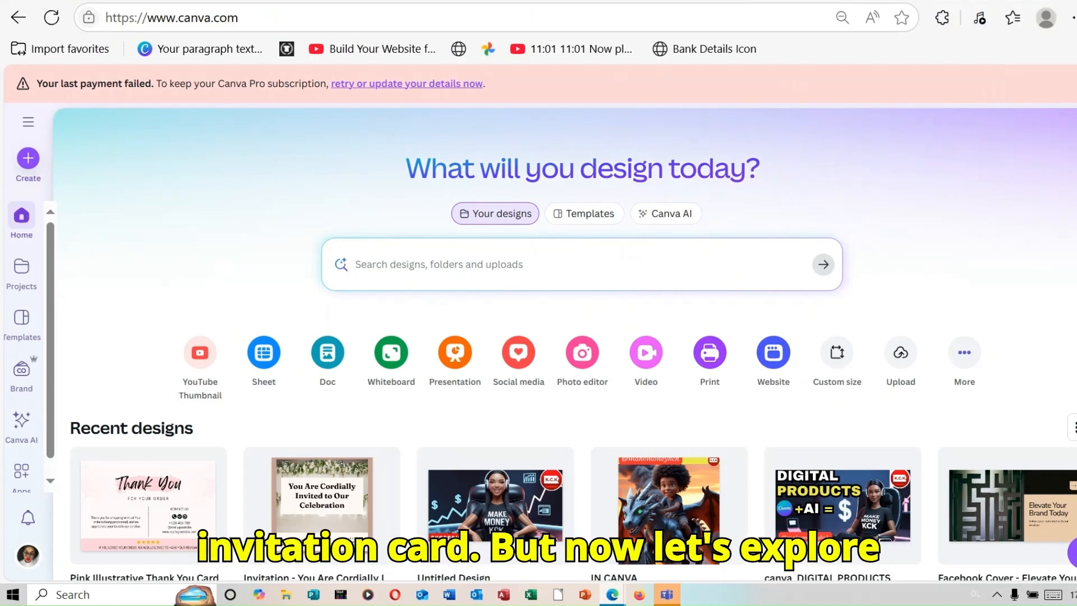
Search Canva's template library for "thank you card".
left_click(591, 214)
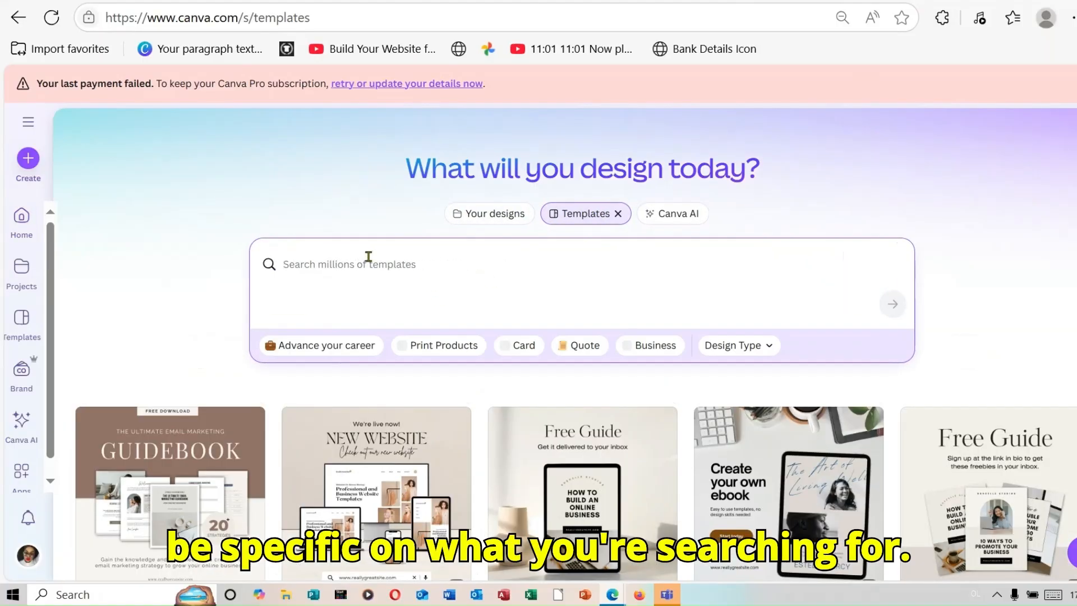
type("tha")
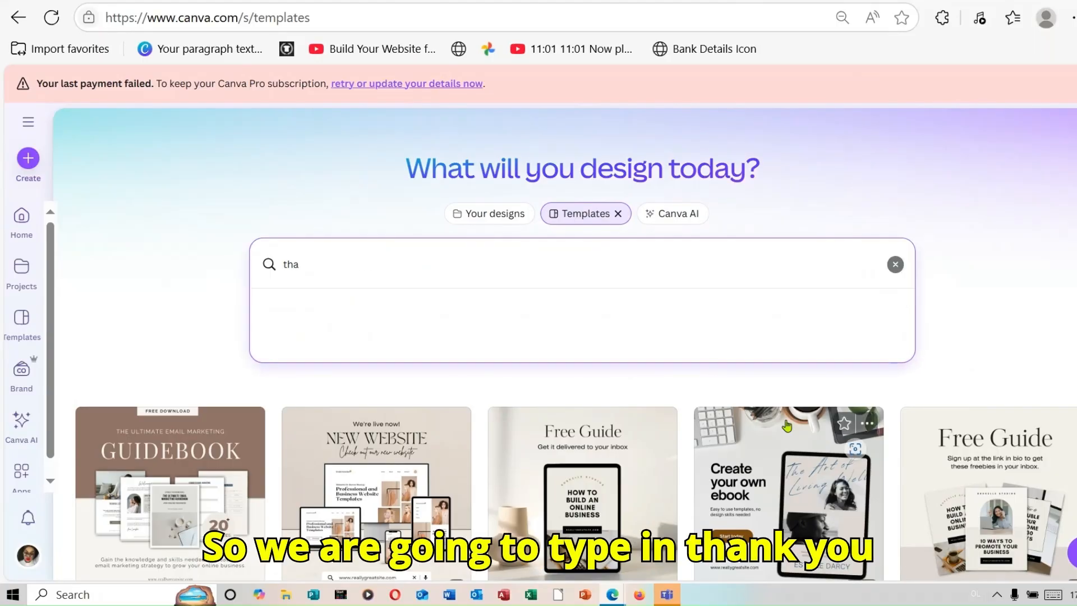
left_click(1051, 596)
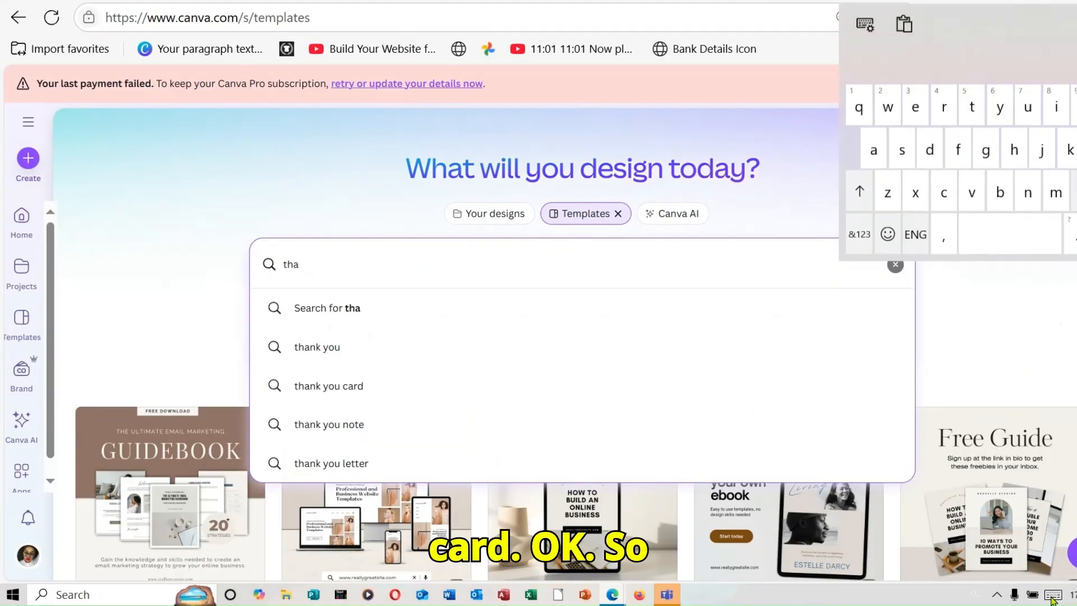
left_click(381, 386)
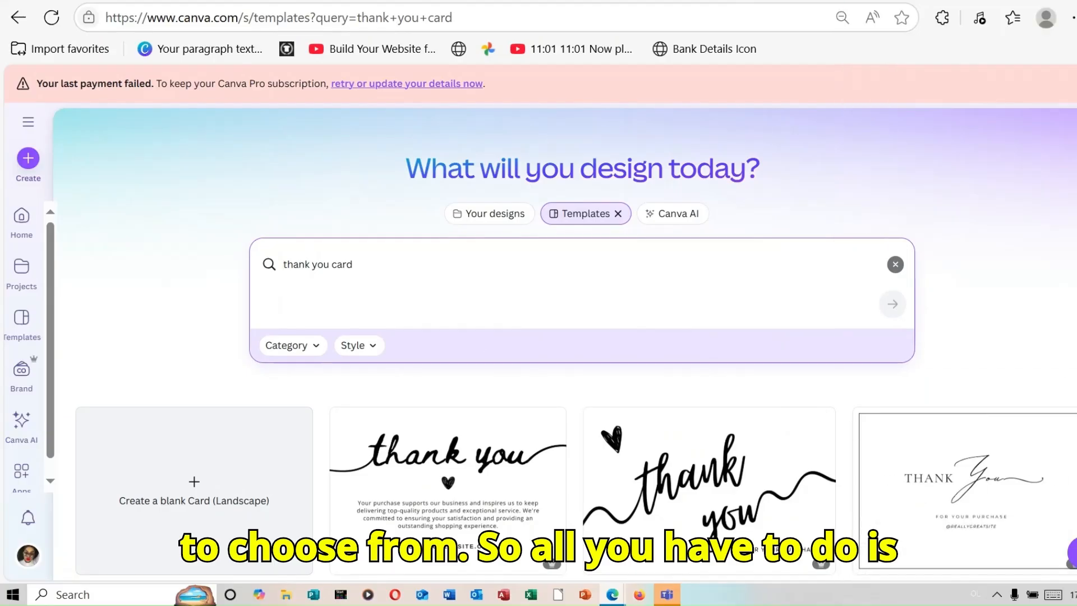
Pick the "White and Black Minimalist Simple Thank You Card" template and open it for customizing.
scroll(561, 337, "down", 4)
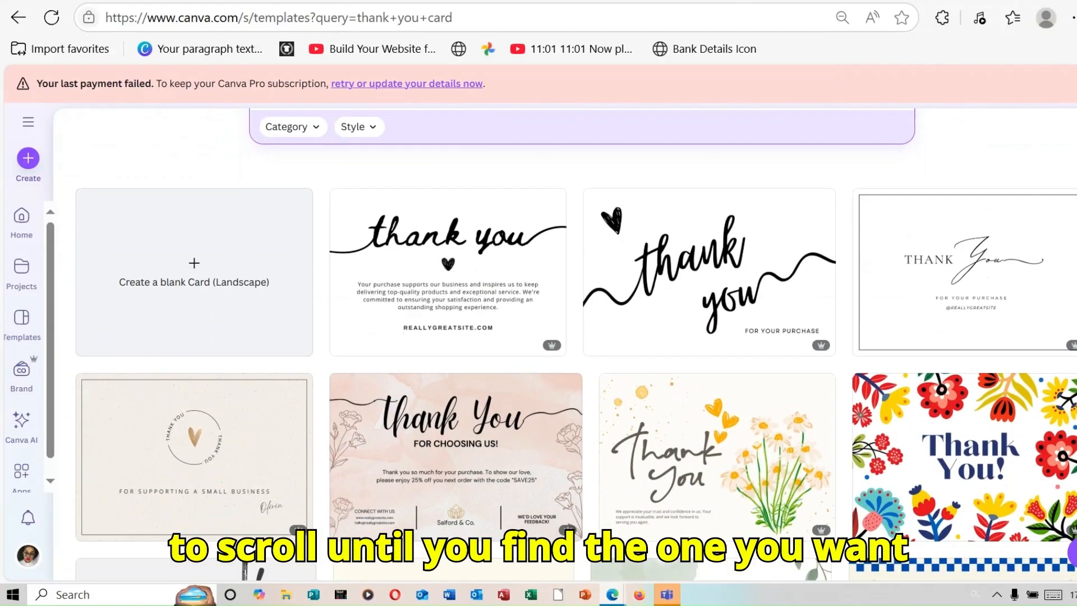
left_click(454, 266)
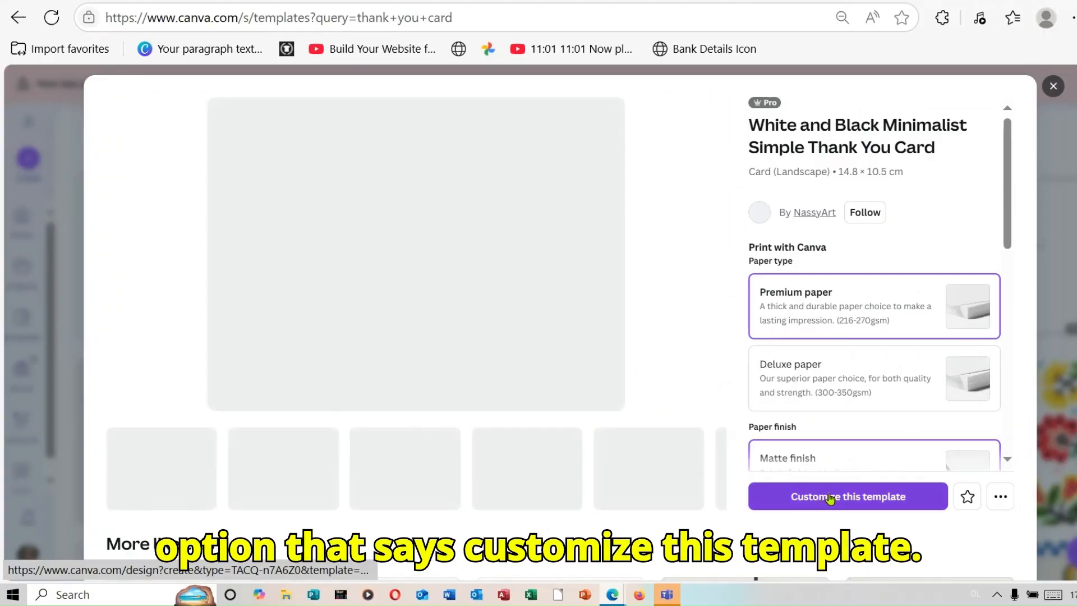
left_click(837, 497)
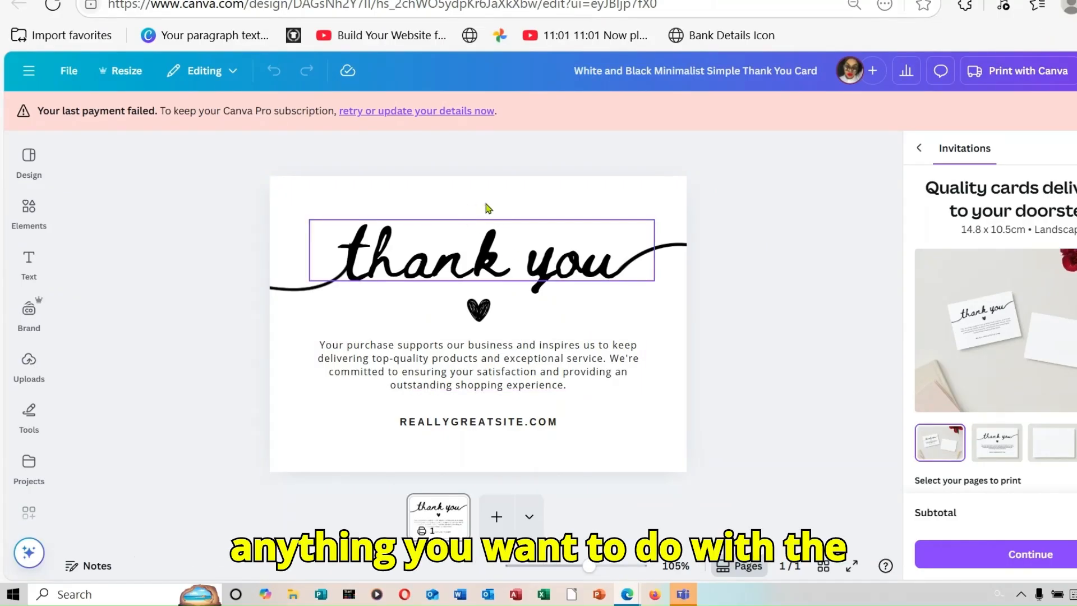
Replace the card's website line "REALLYGREATSITE.COM" with "CLICK HERE" and select the new text.
left_click(562, 429)
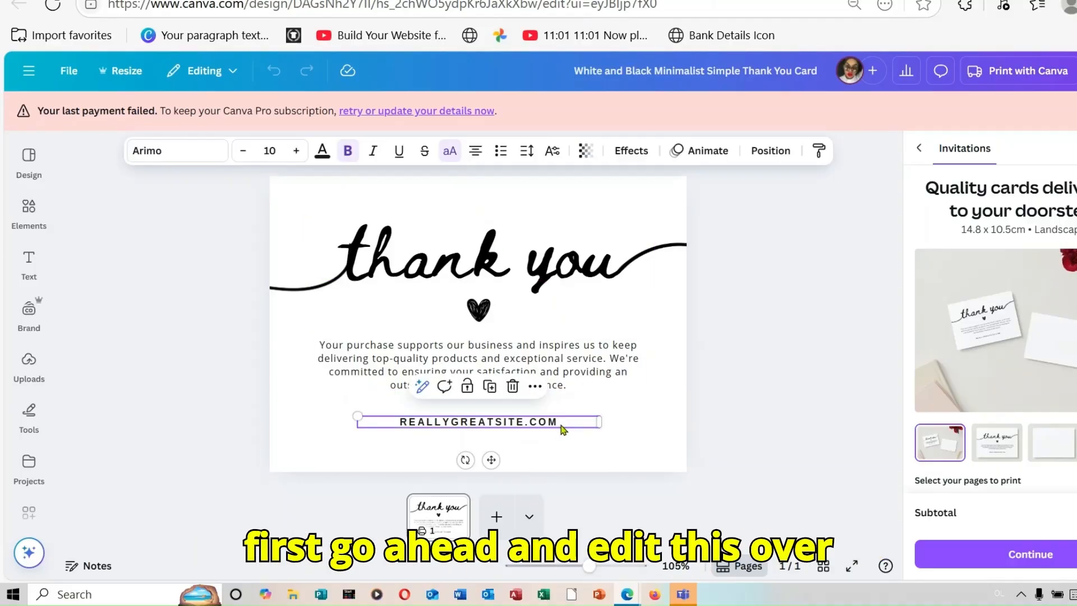
left_click(561, 425)
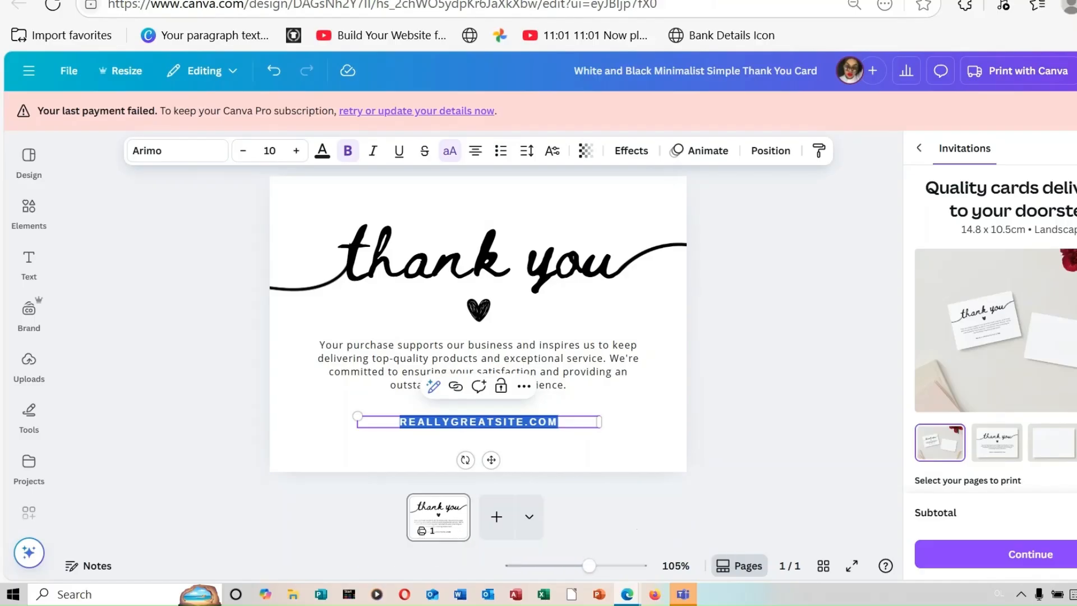
left_click(1072, 594)
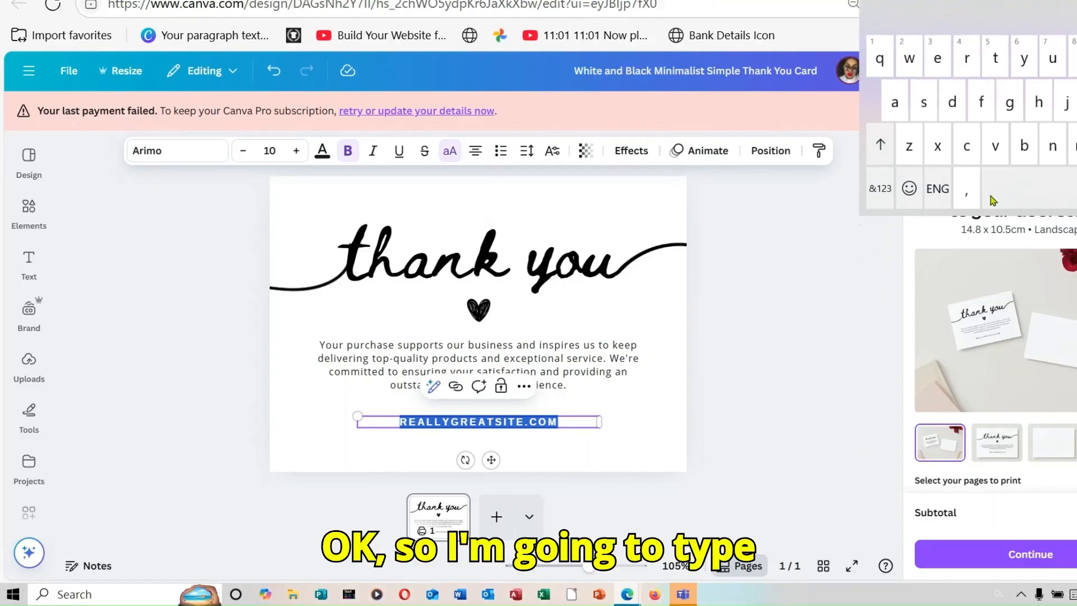
left_click(889, 146)
left_click(967, 146)
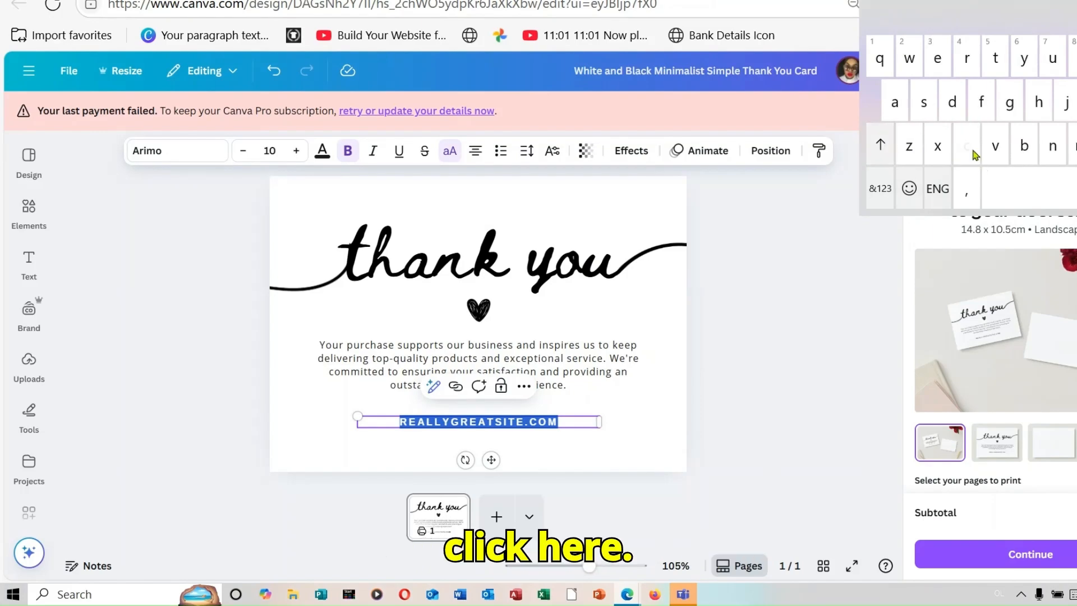
type("LICK HERE")
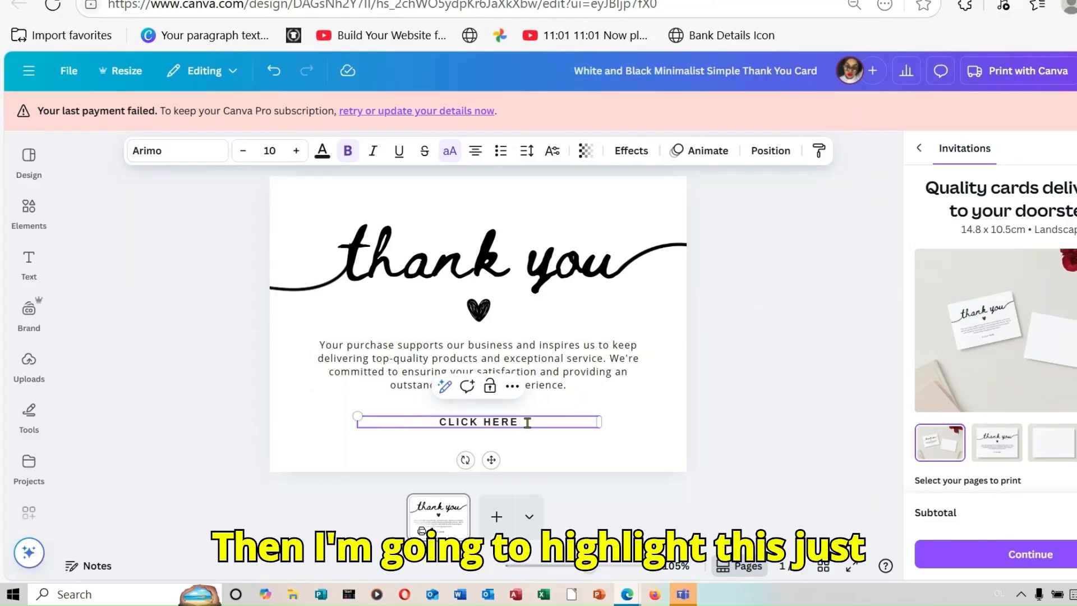
left_click_drag(515, 422, 436, 422)
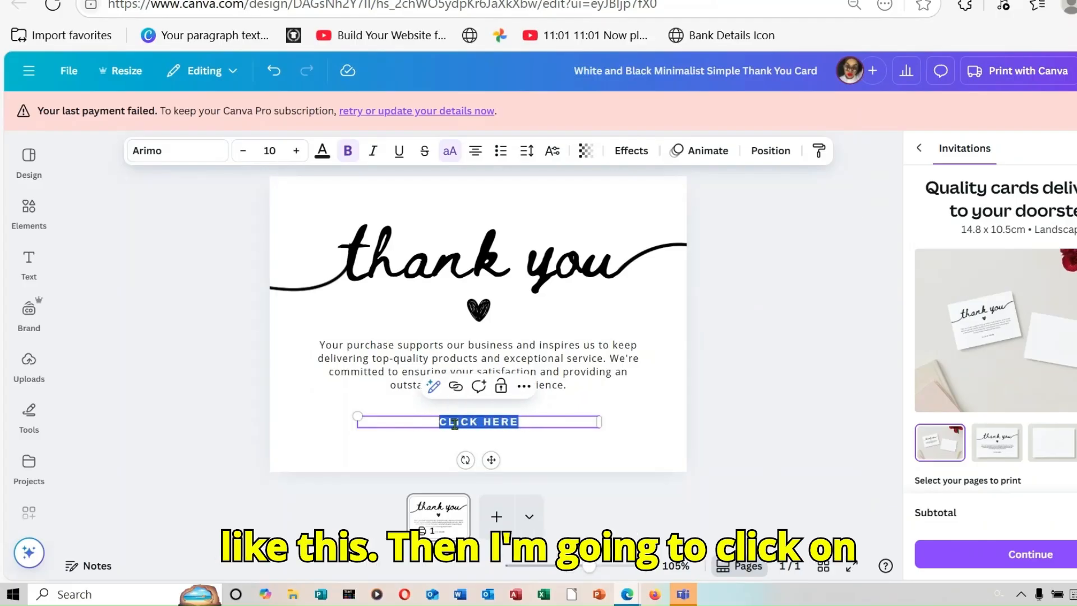
Paste the copied template link onto the selected "CLICK HERE" text to turn it into a hyperlink.
right_click(454, 423)
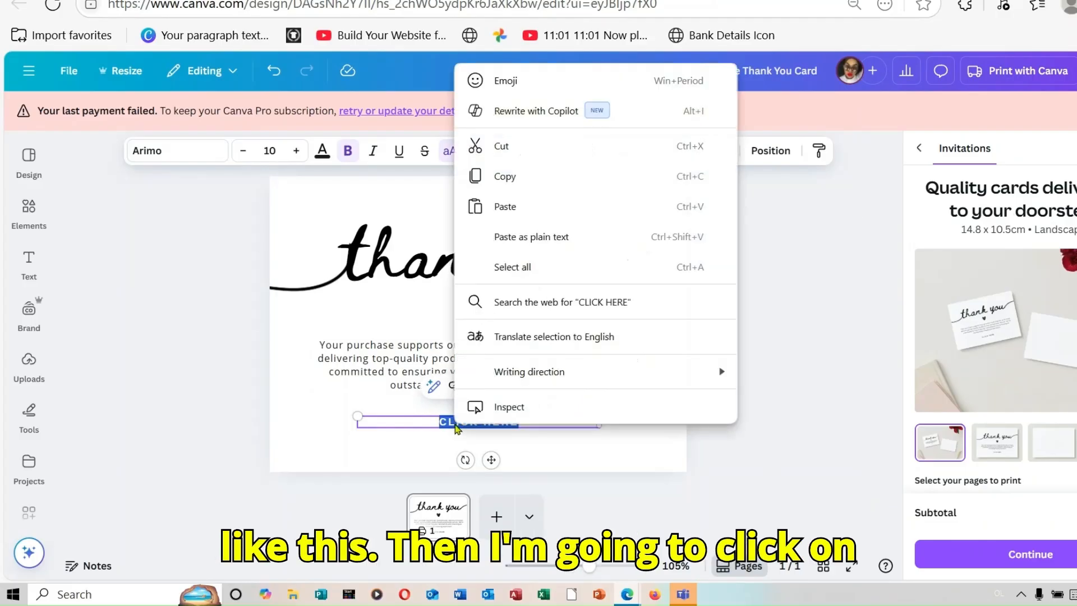
left_click(523, 208)
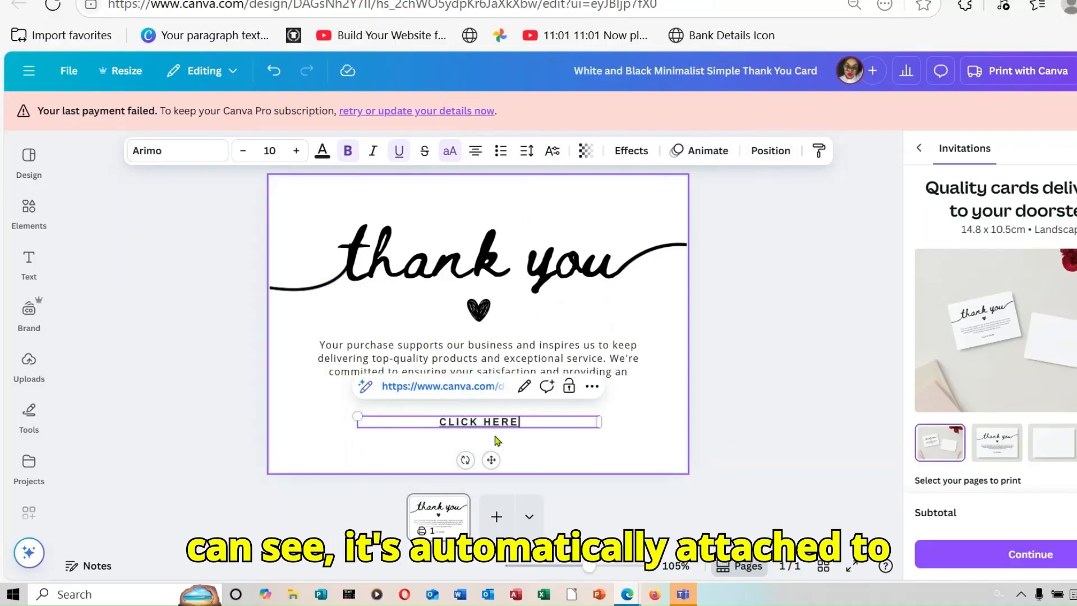
left_click(638, 415)
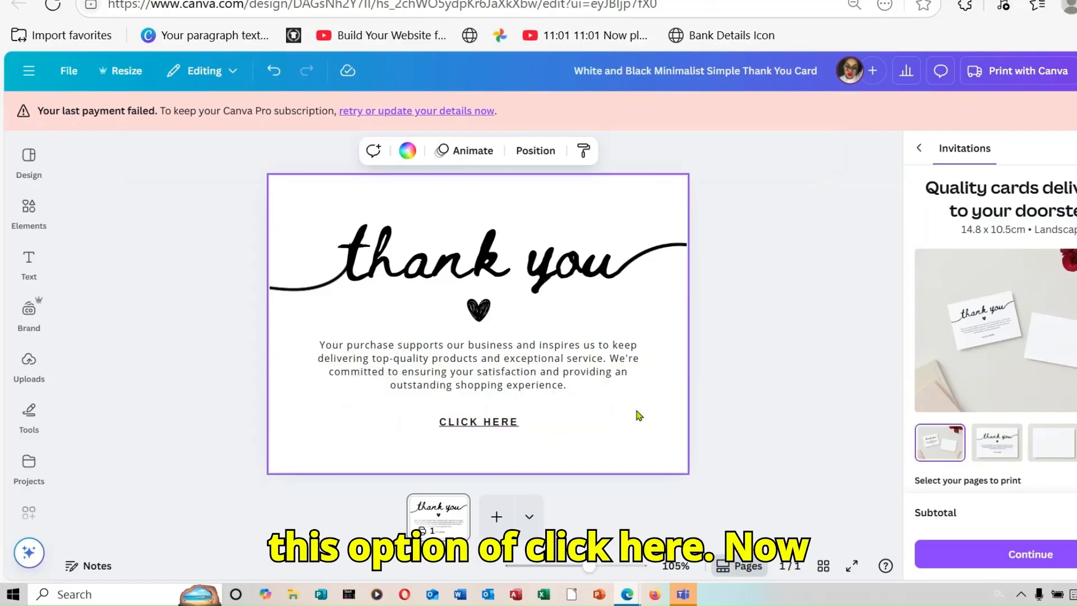
Switch to ChatGPT and copy the highlighted message beginning "Thank you for choosing our invitation card template!".
double_click(562, 379)
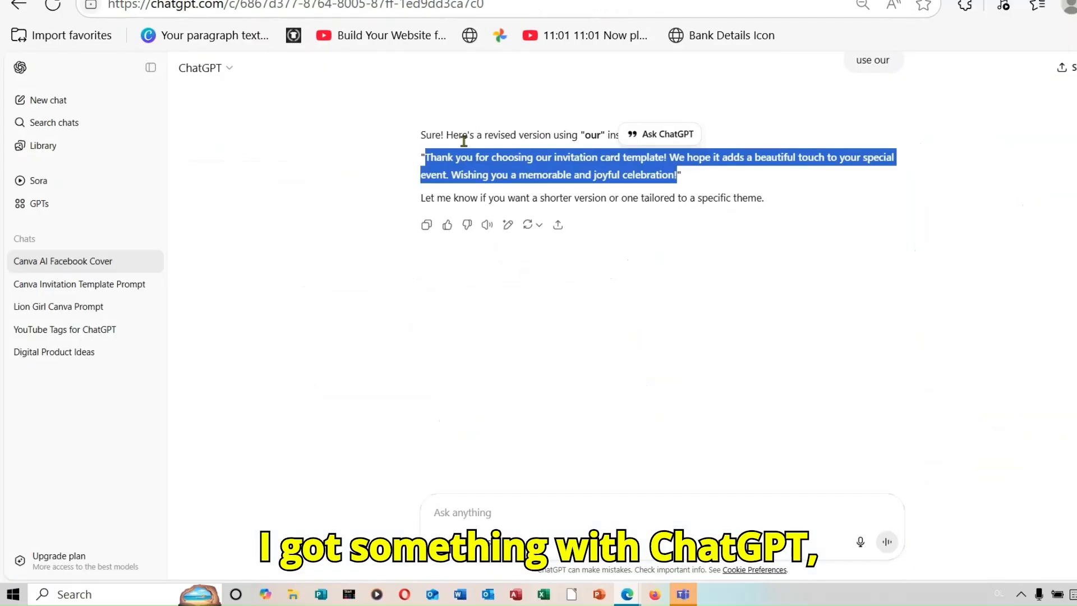
right_click(461, 163)
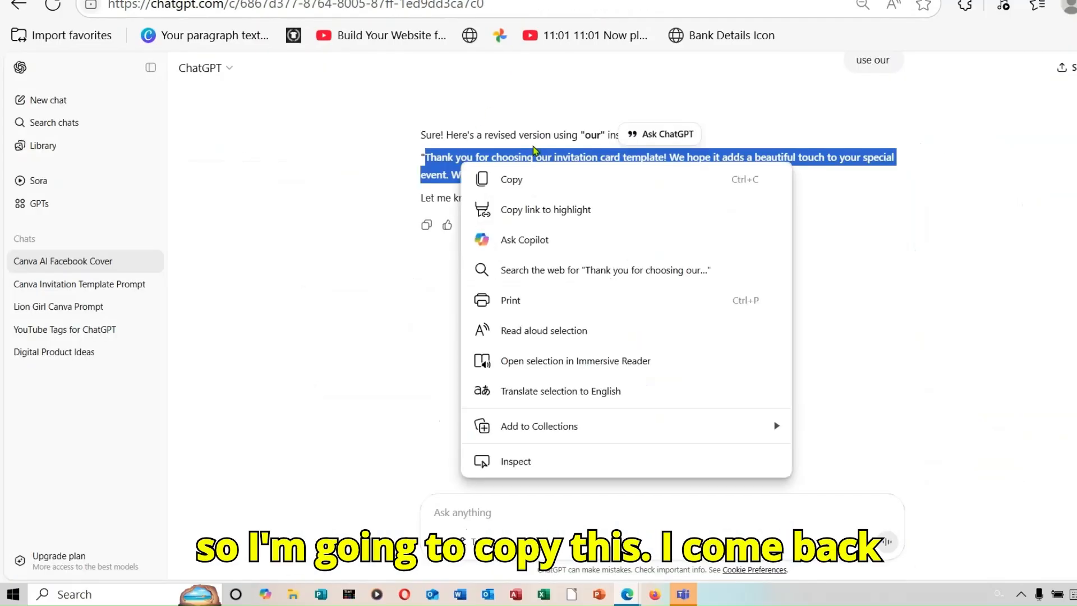
left_click(551, 176)
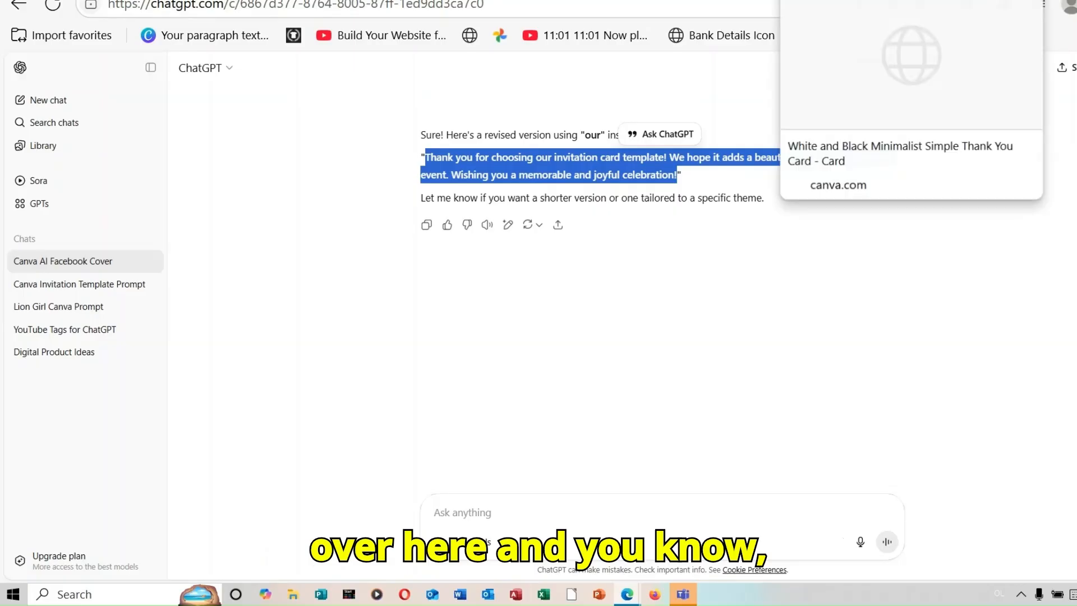
Return to the thank you card in Canva, replace its body paragraph with the copied message, and remove the stray period at the end.
left_click(842, 0)
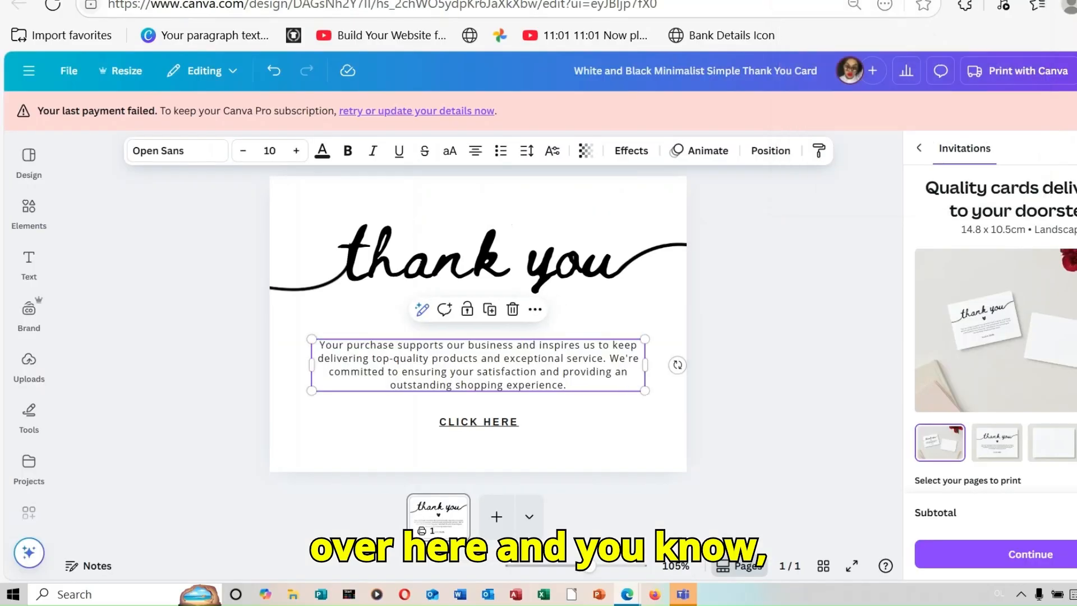
triple_click(564, 386)
right_click(479, 359)
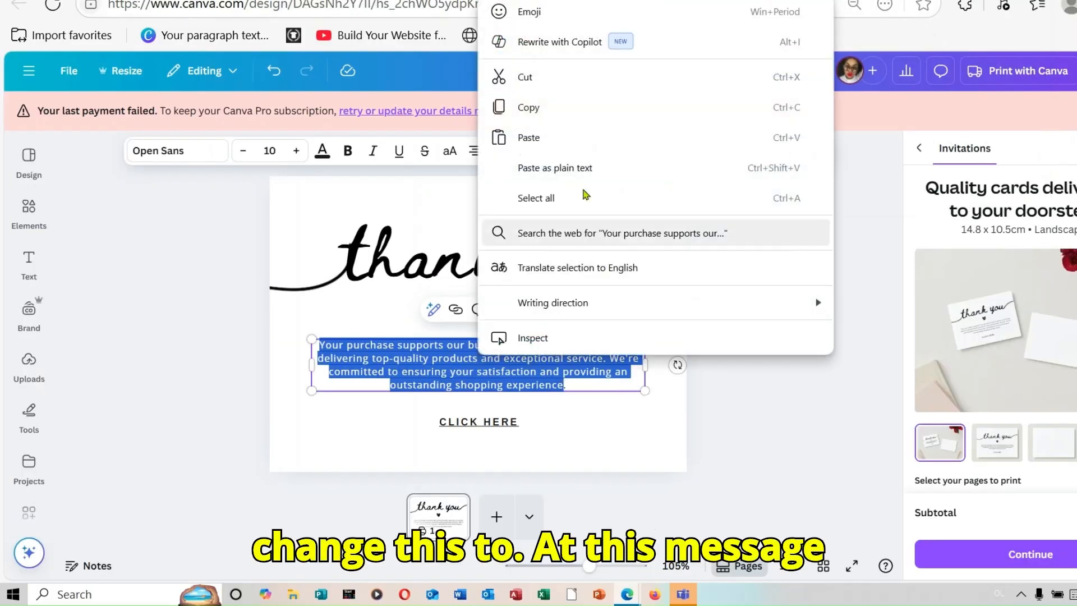
left_click(529, 137)
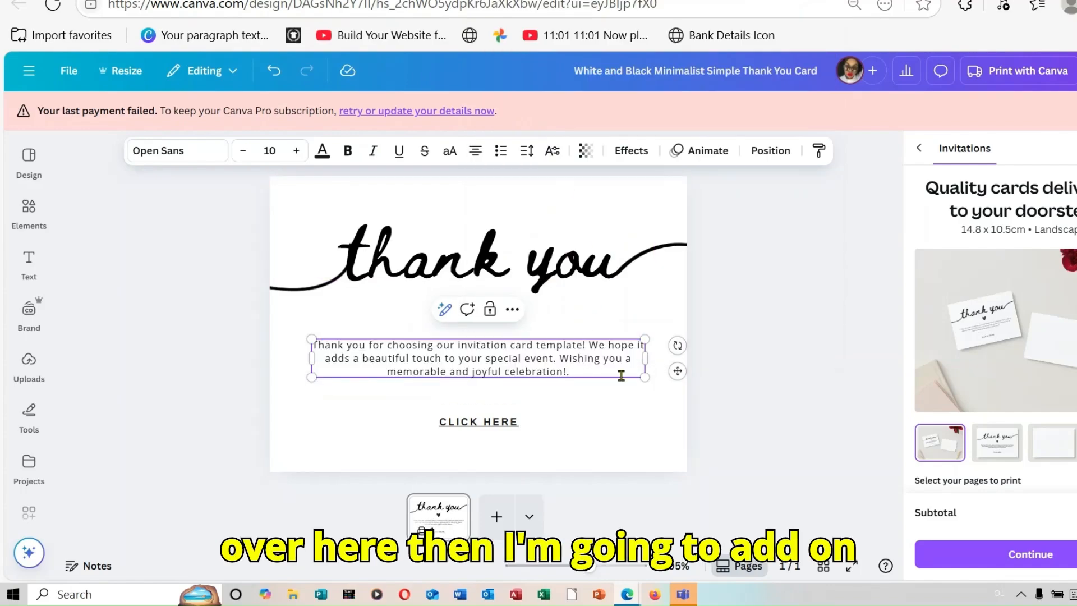
key("BackSpace")
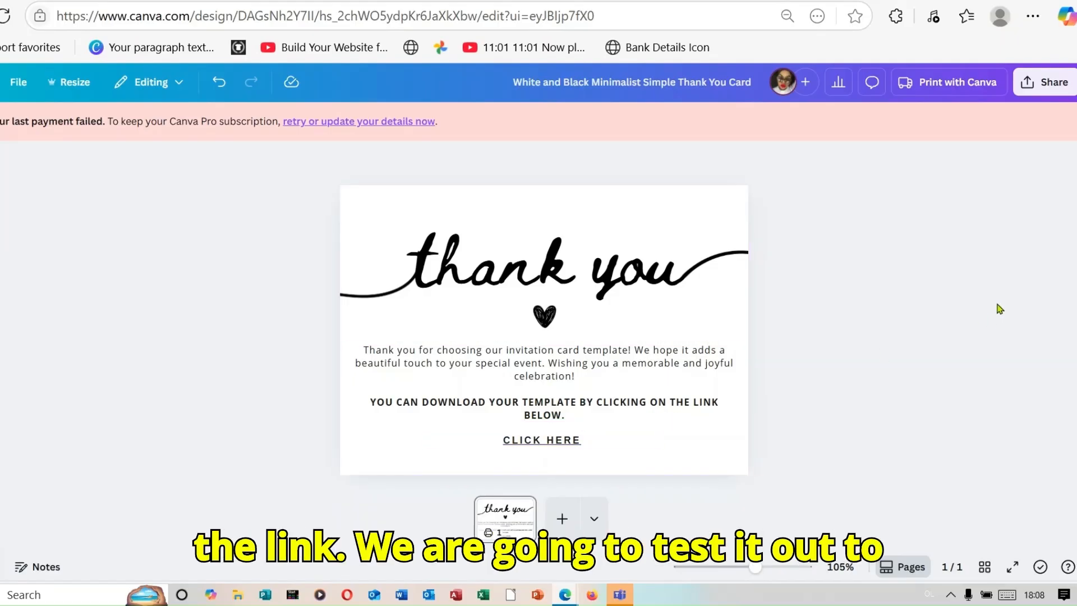
Download the thank you card as a PDF Print file.
left_click(1052, 92)
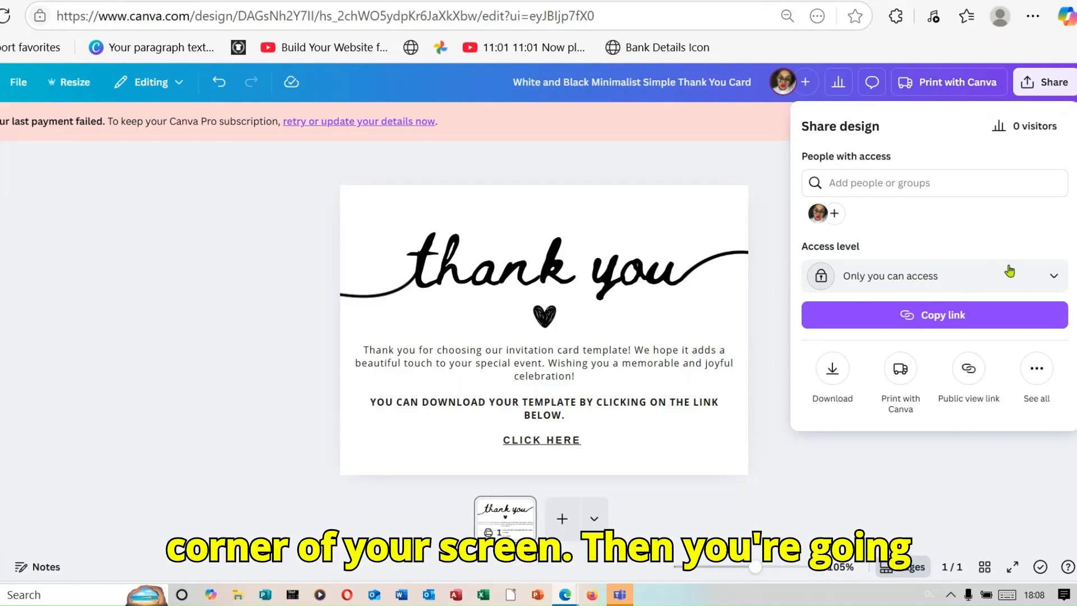
left_click(833, 365)
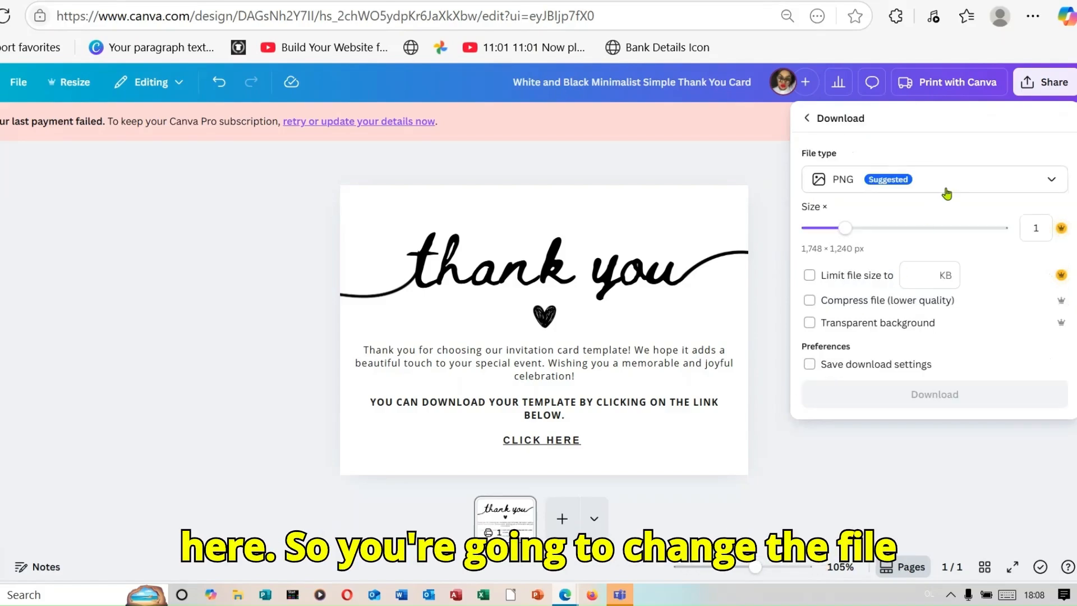
left_click(1054, 185)
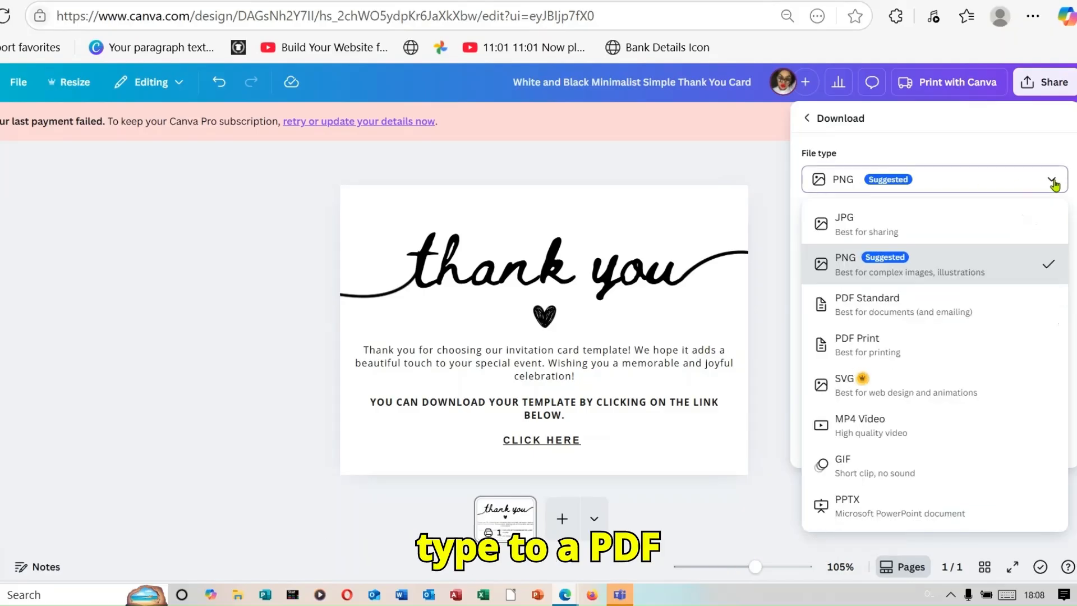
left_click(891, 346)
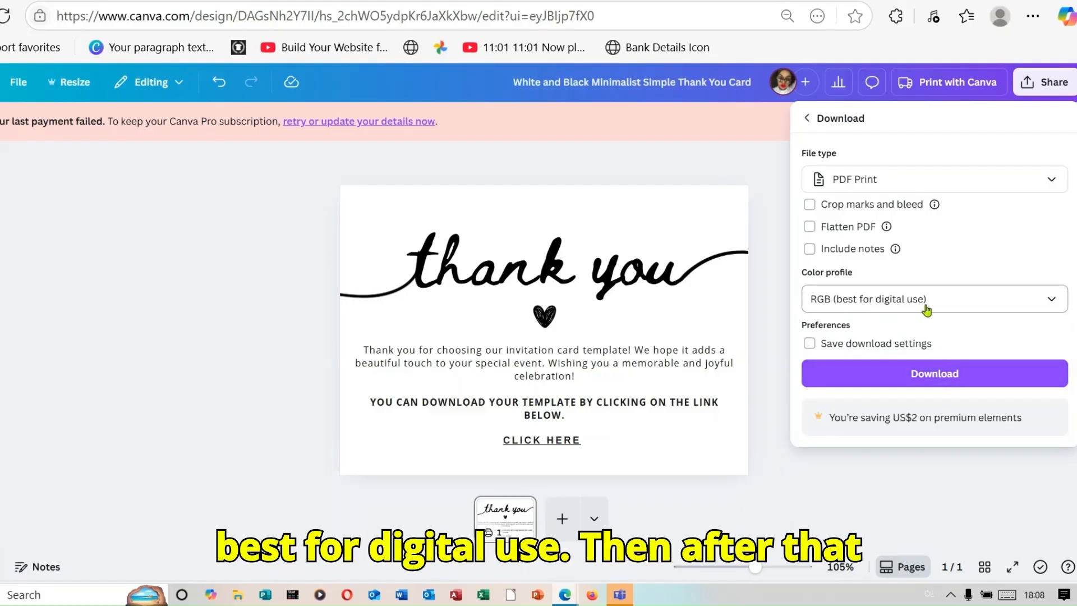
left_click(946, 377)
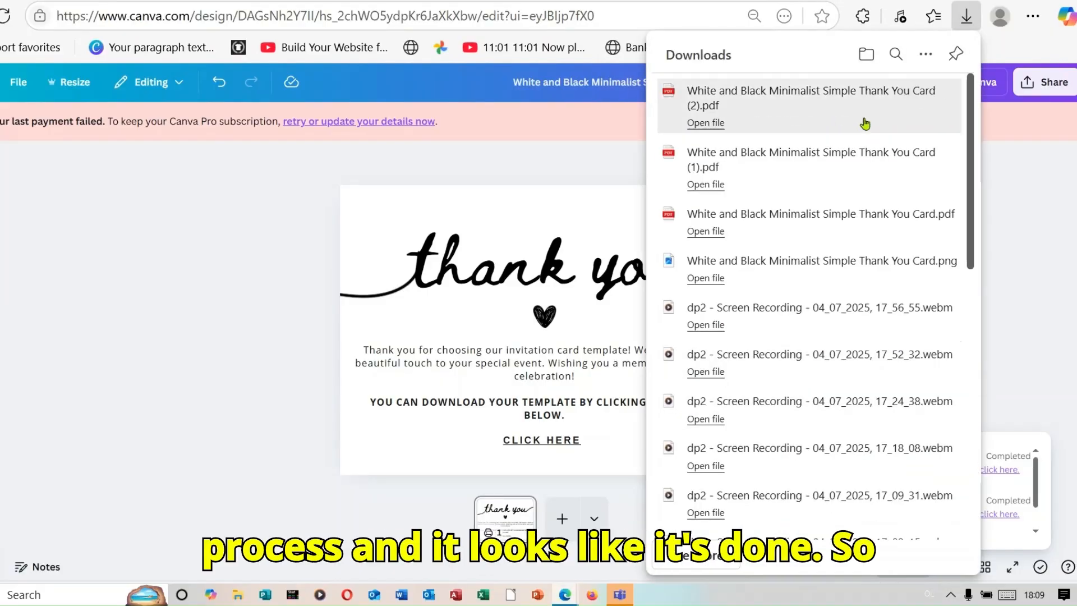
Open the downloaded thank you card PDF, follow its "CLICK HERE" link, and check the shared invitation template page.
left_click(703, 122)
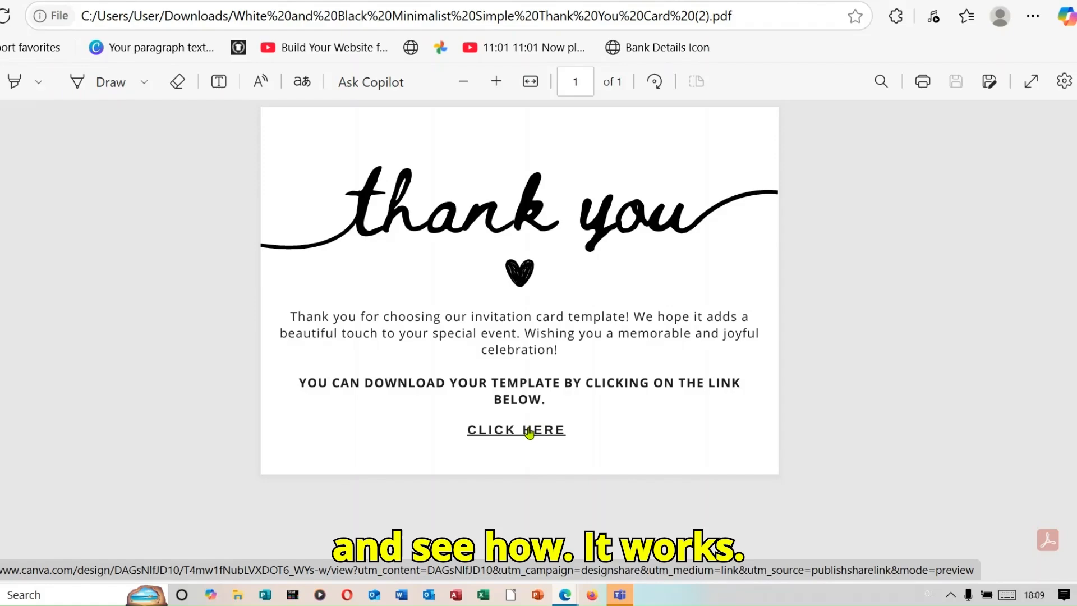
left_click(529, 433)
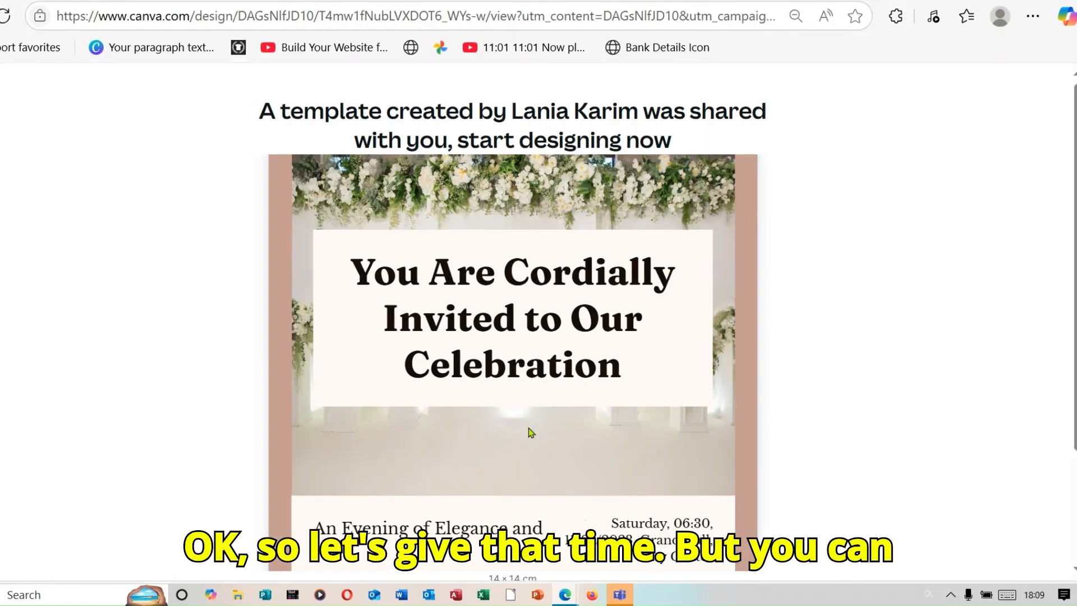
scroll(529, 432, "down", 2)
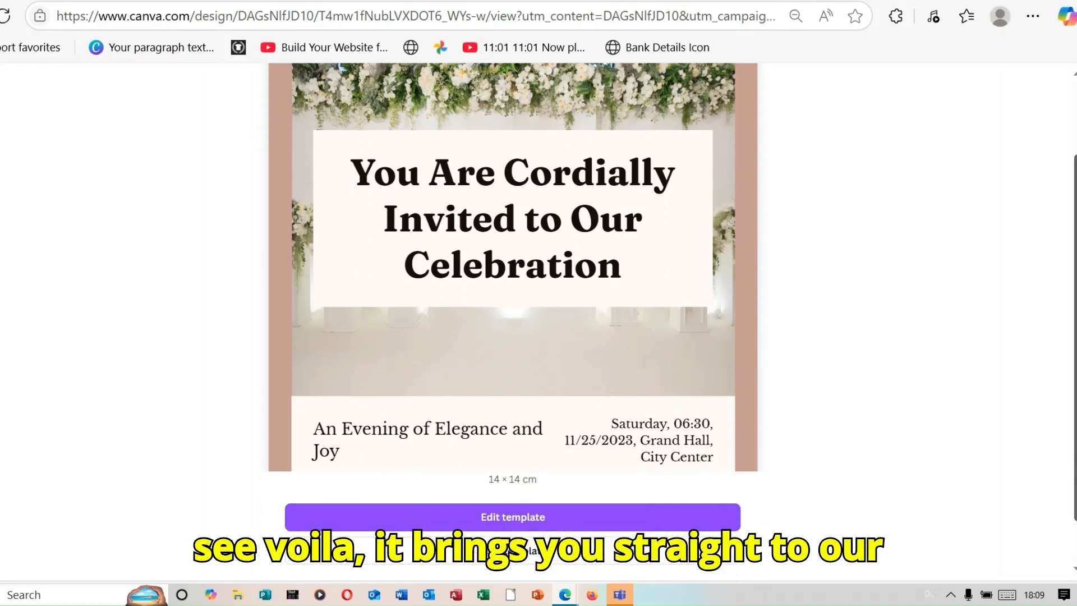
scroll(814, 373, "down", 1)
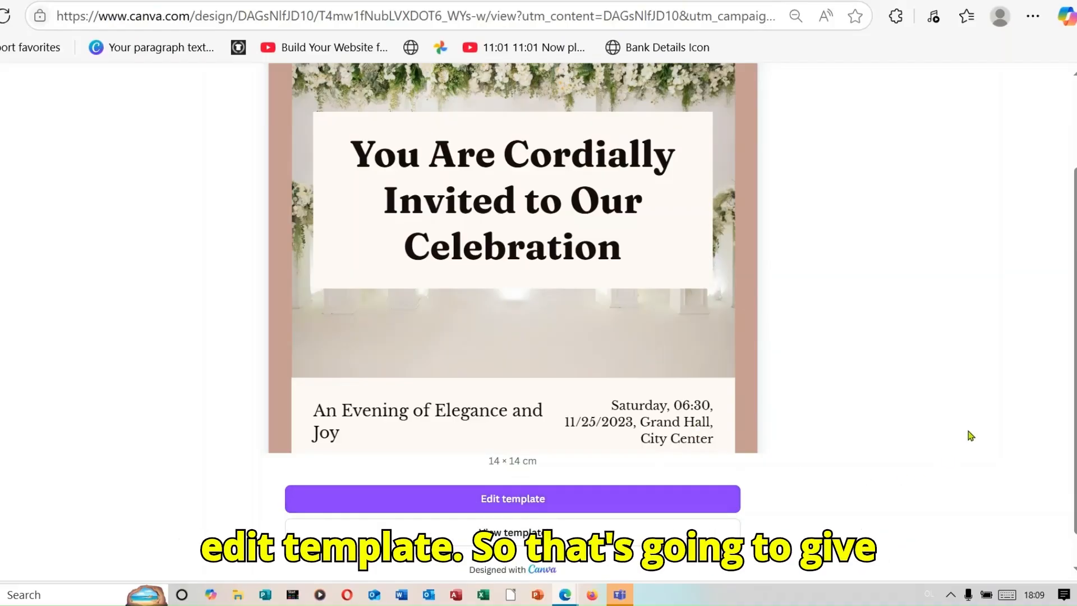
scroll(1068, 314, "up", 2)
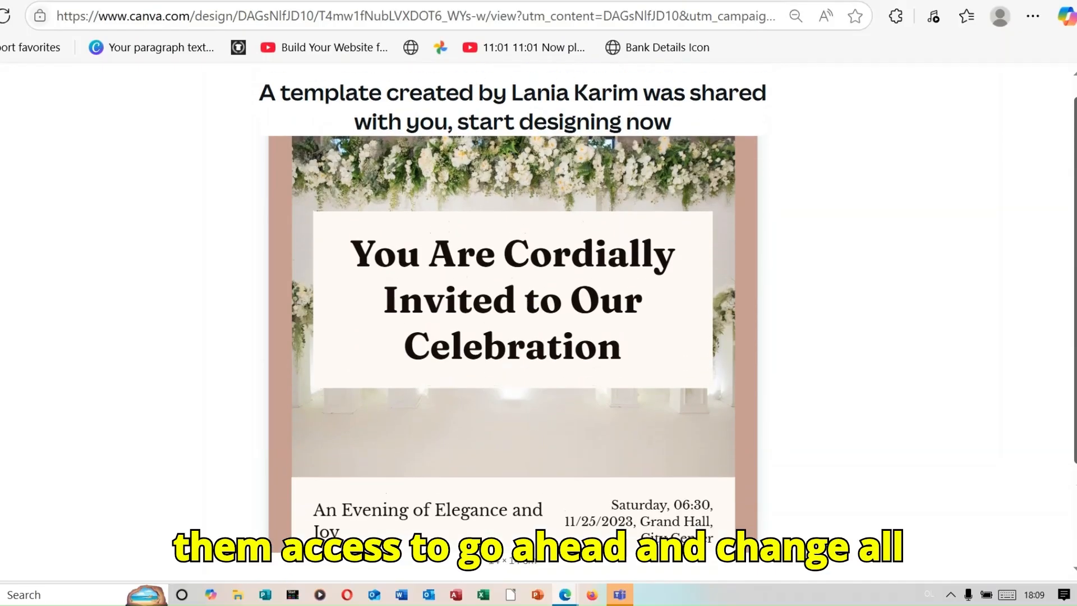